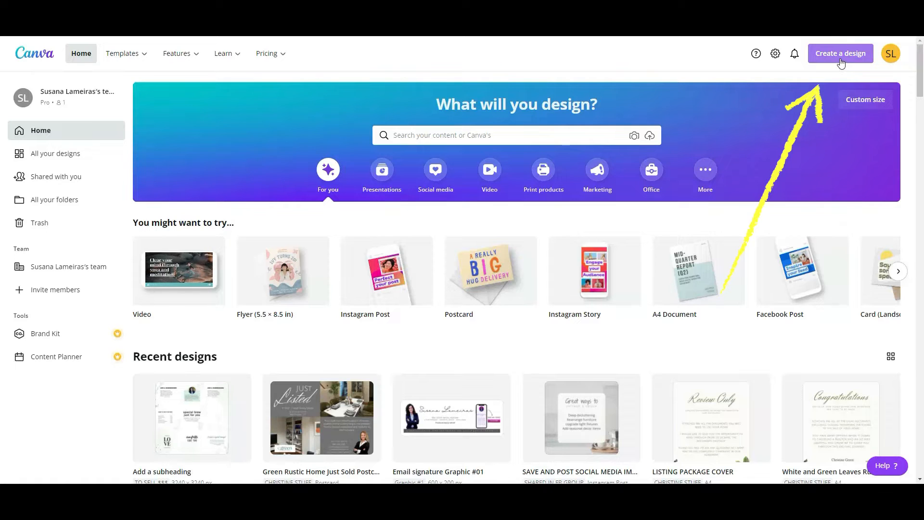
# Step: Create a new custom-size blank design of 3240 × 3240 px
pyautogui.click(841, 57)
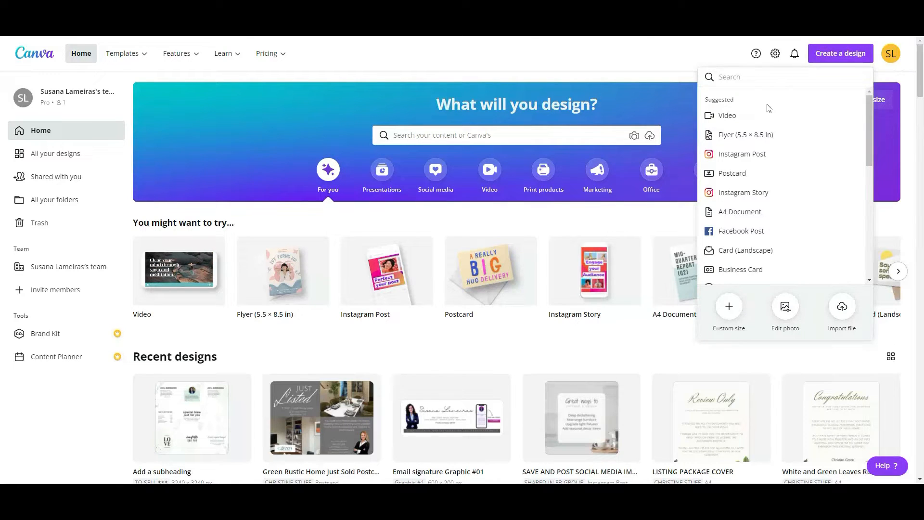
pyautogui.scroll(-5, 793, 158)
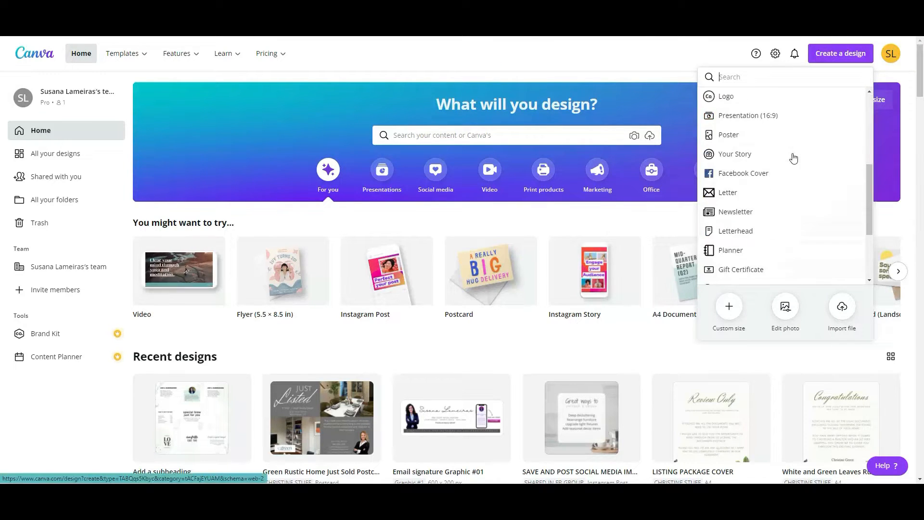
pyautogui.scroll(5, 771, 212)
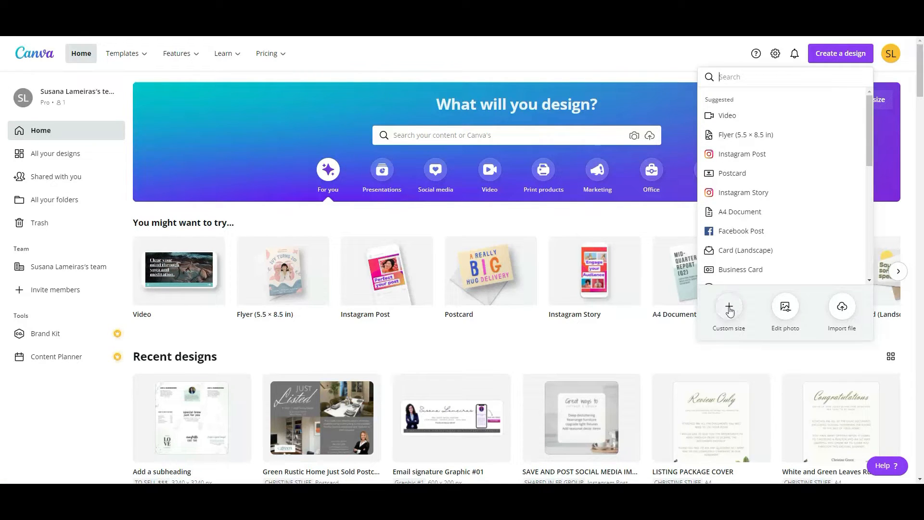
pyautogui.click(730, 310)
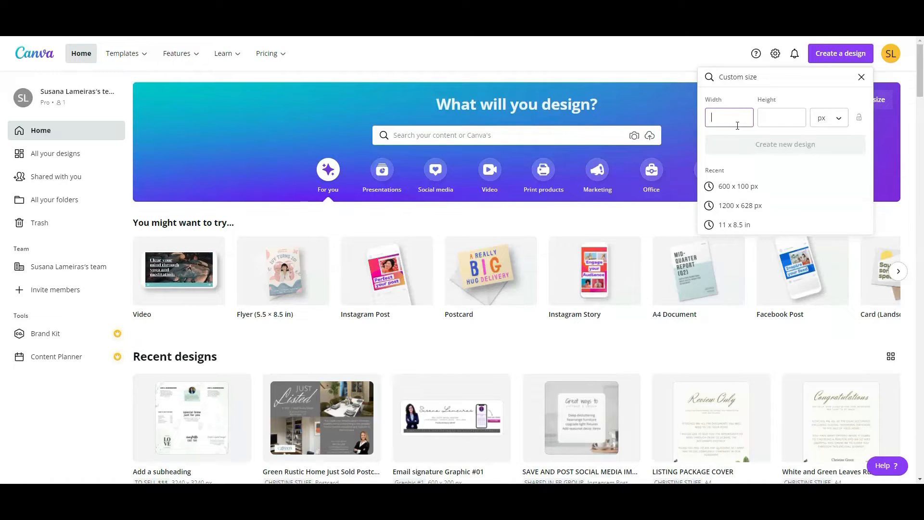
pyautogui.write('3240')
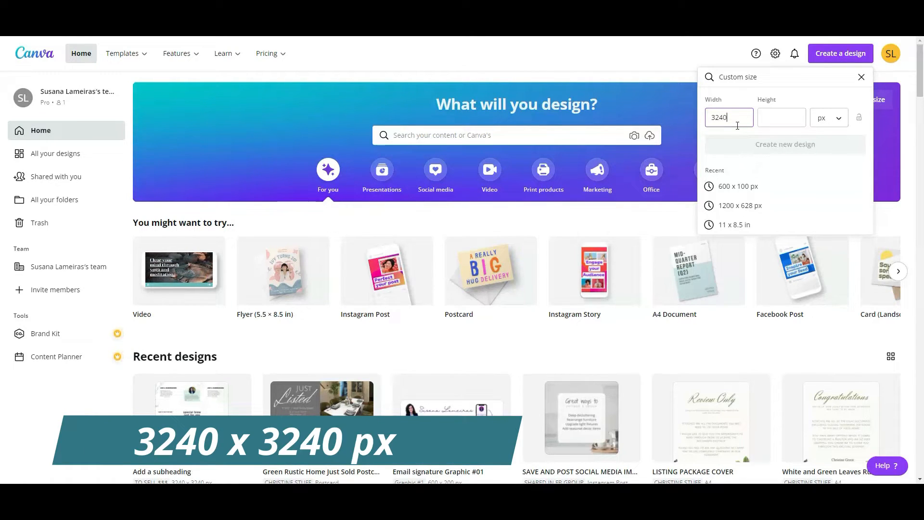
pyautogui.click(770, 117)
pyautogui.write('3240')
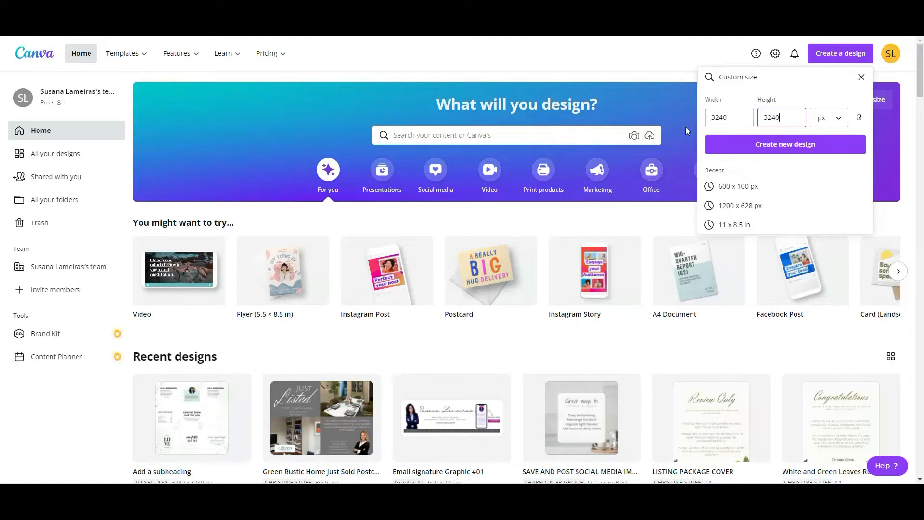
pyautogui.click(780, 98)
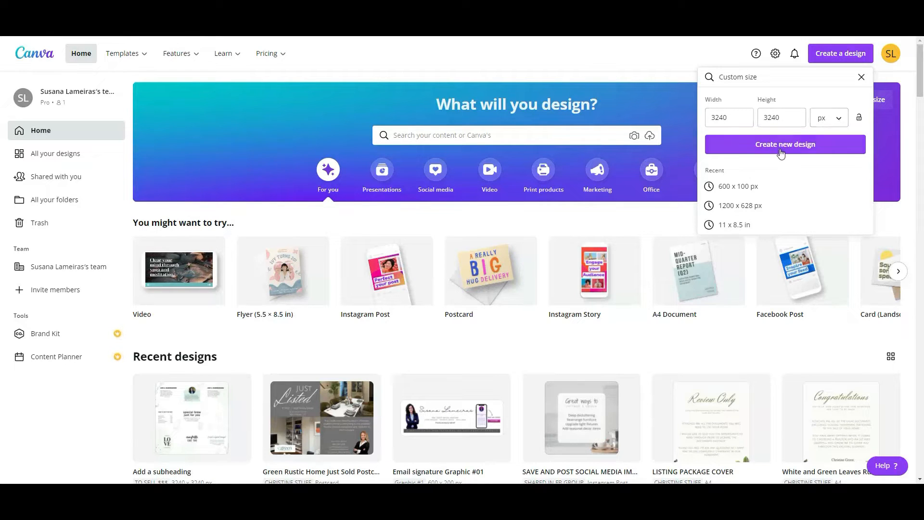
pyautogui.click(781, 151)
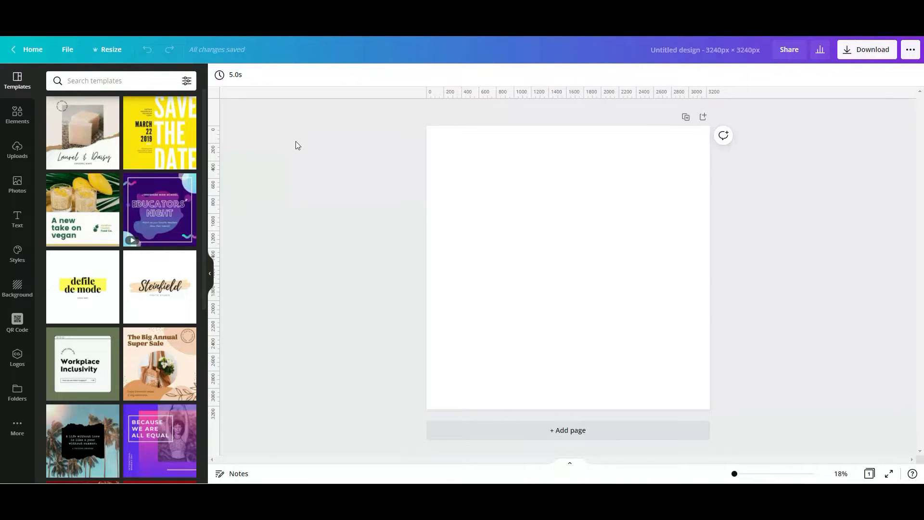
# Step: Confirm rulers and guides are on, then place guides at the one-third and two-thirds marks both ways
pyautogui.click(66, 56)
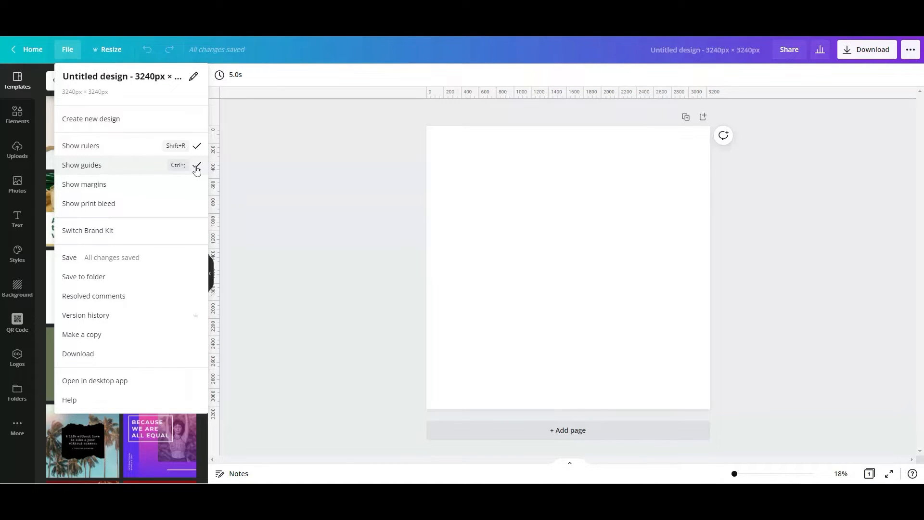
pyautogui.click(235, 169)
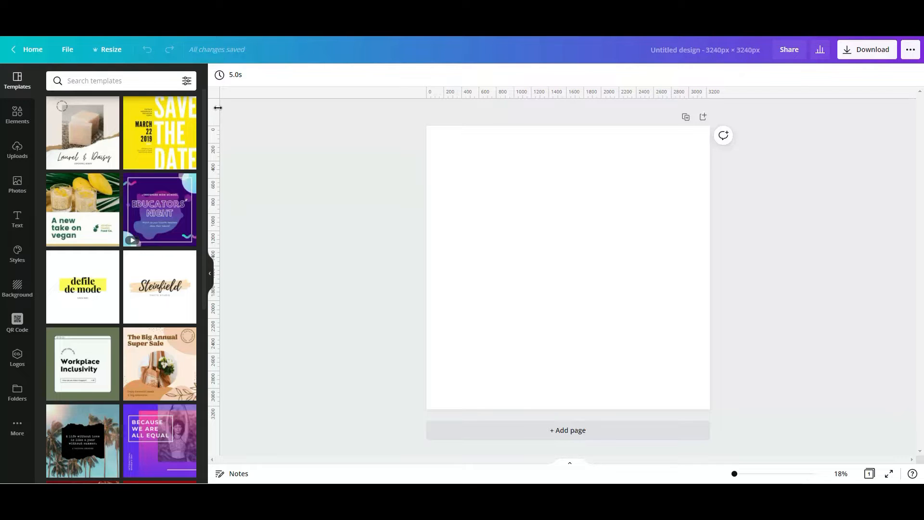
pyautogui.moveTo(218, 108); pyautogui.dragTo(521, 117)
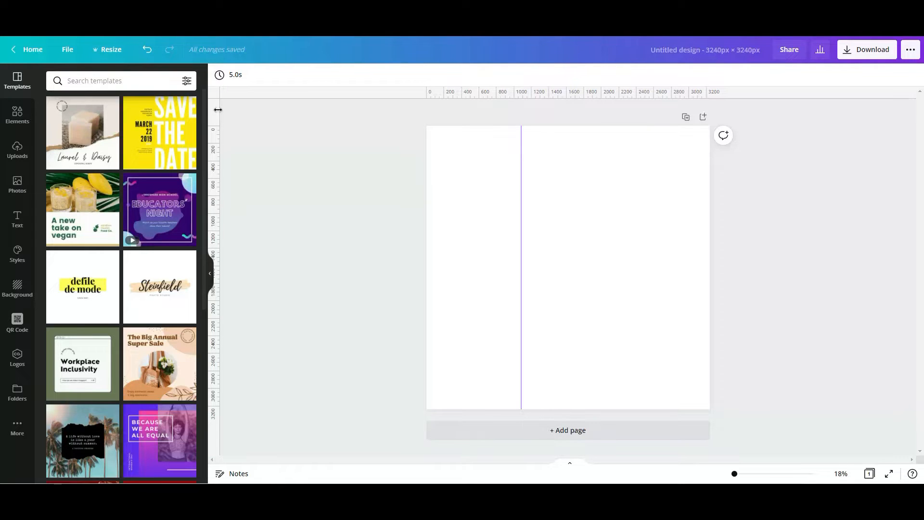
pyautogui.moveTo(219, 109); pyautogui.dragTo(615, 126)
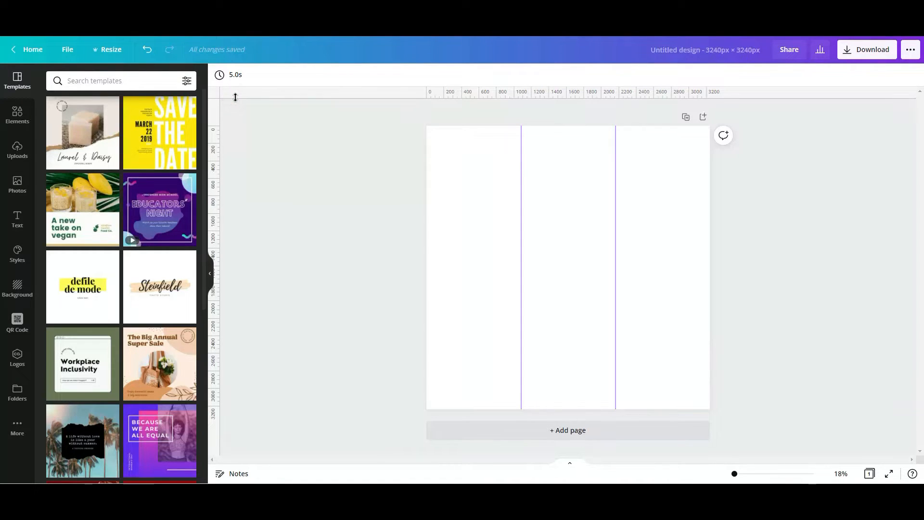
pyautogui.moveTo(236, 100); pyautogui.dragTo(235, 220)
pyautogui.moveTo(264, 97); pyautogui.dragTo(250, 318)
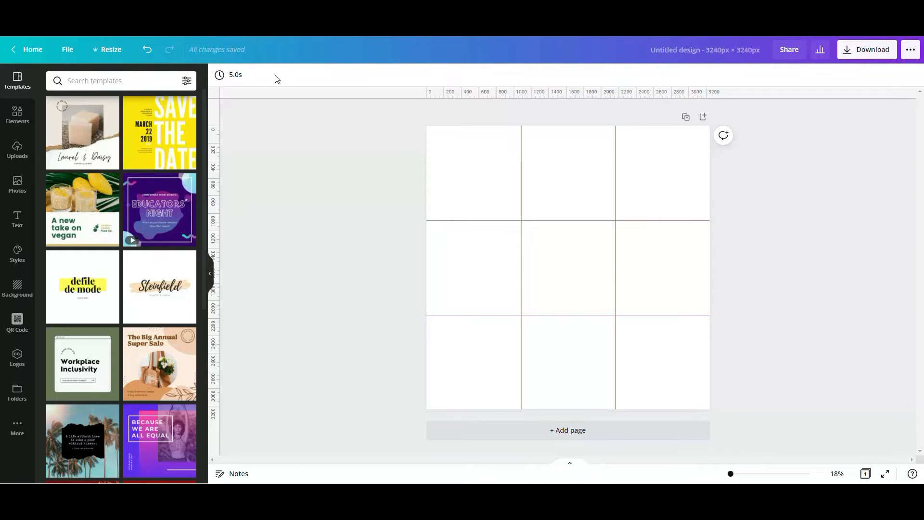
# Step: Add a square and shape it into a tall purple bar in the top-left cell
pyautogui.click(16, 120)
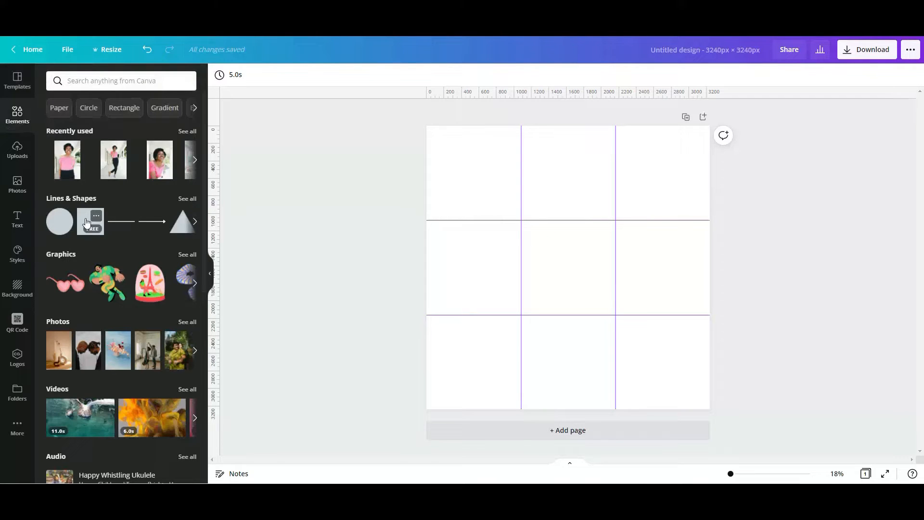
pyautogui.click(86, 222)
pyautogui.moveTo(564, 279); pyautogui.dragTo(498, 213)
pyautogui.moveTo(577, 280); pyautogui.dragTo(504, 207)
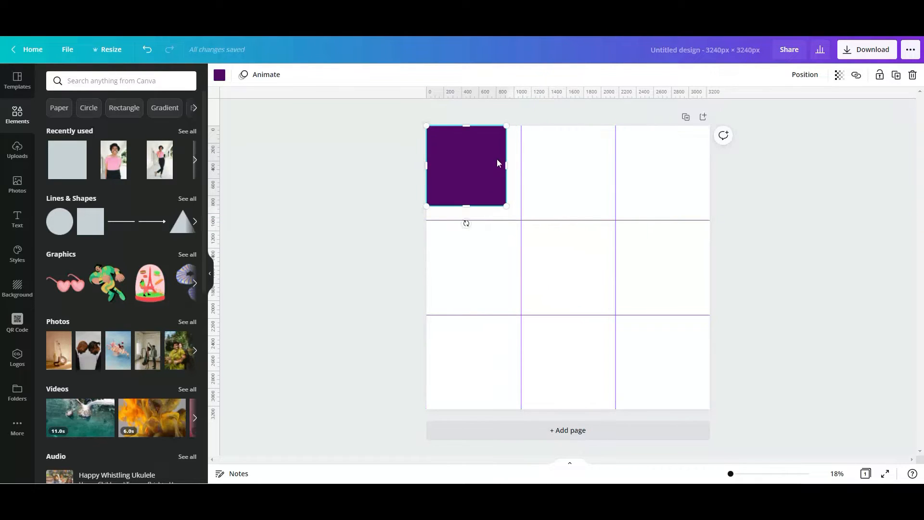
pyautogui.moveTo(503, 167); pyautogui.dragTo(466, 166)
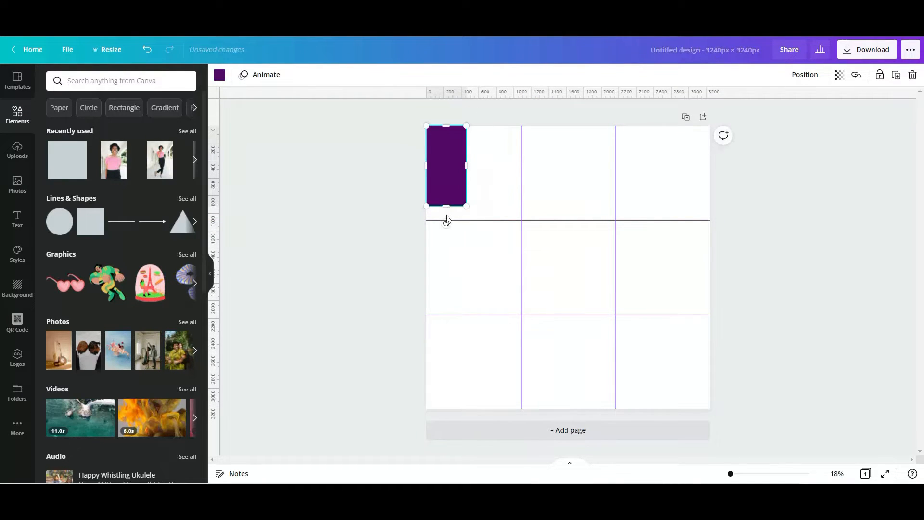
pyautogui.moveTo(445, 208); pyautogui.dragTo(442, 219)
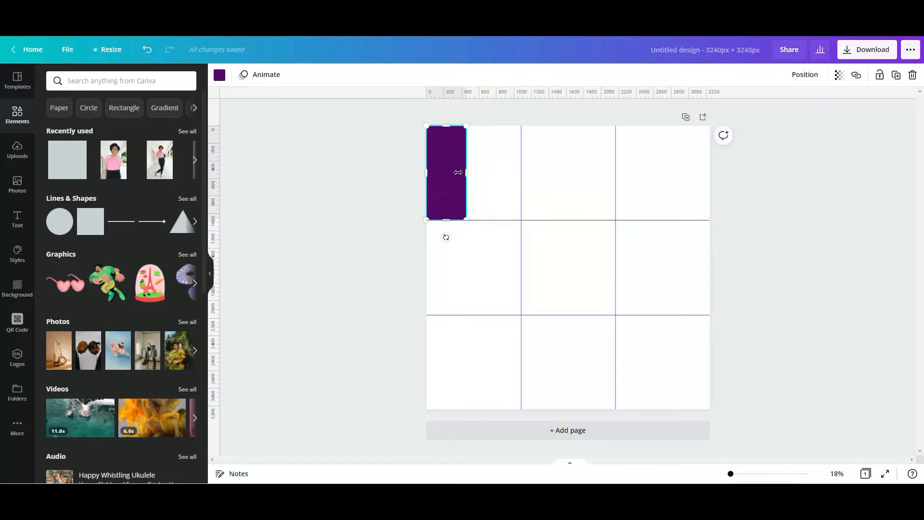
pyautogui.moveTo(466, 172); pyautogui.dragTo(468, 172)
pyautogui.moveTo(469, 172); pyautogui.dragTo(473, 171)
pyautogui.click(402, 191)
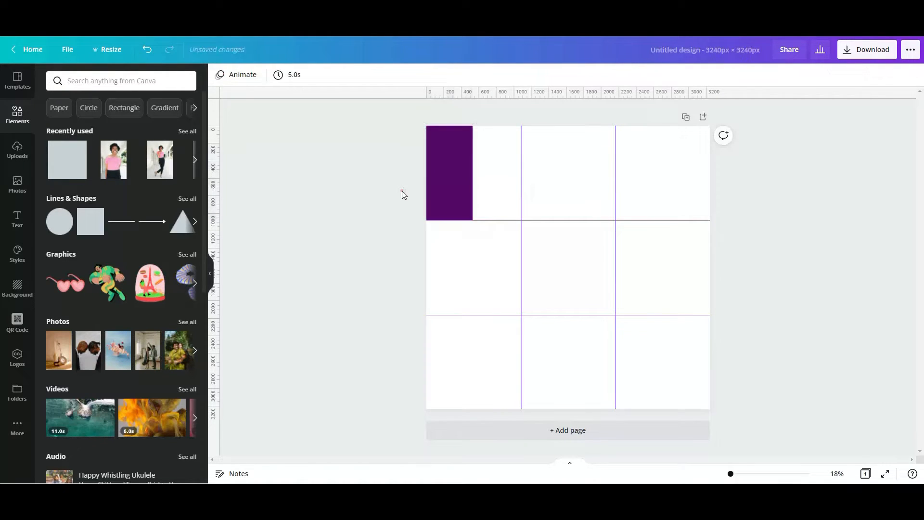
pyautogui.click(437, 179)
# Step: Duplicate the purple bar onto the bottom-right cell's right edge
pyautogui.click(897, 75)
pyautogui.moveTo(455, 187); pyautogui.dragTo(692, 377)
pyautogui.click(748, 383)
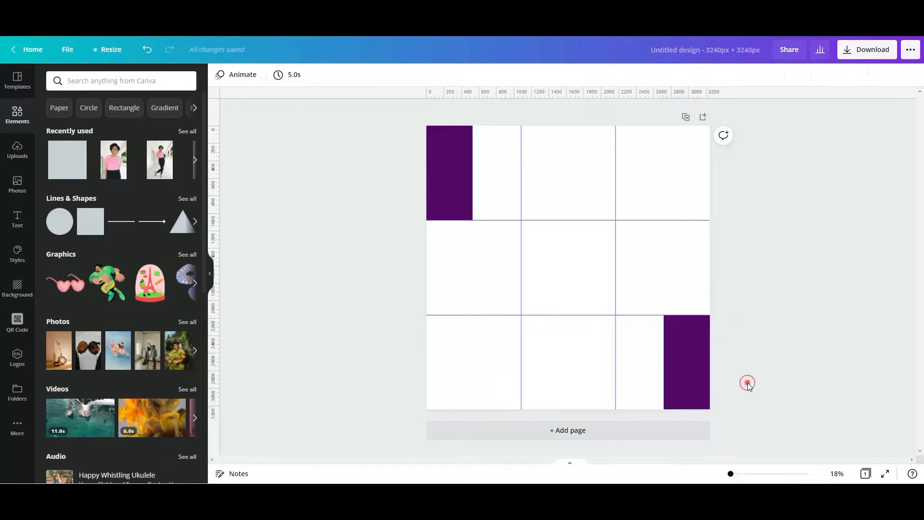
# Step: Position a thin purple bar and centre it horizontally on the page
pyautogui.click(698, 358)
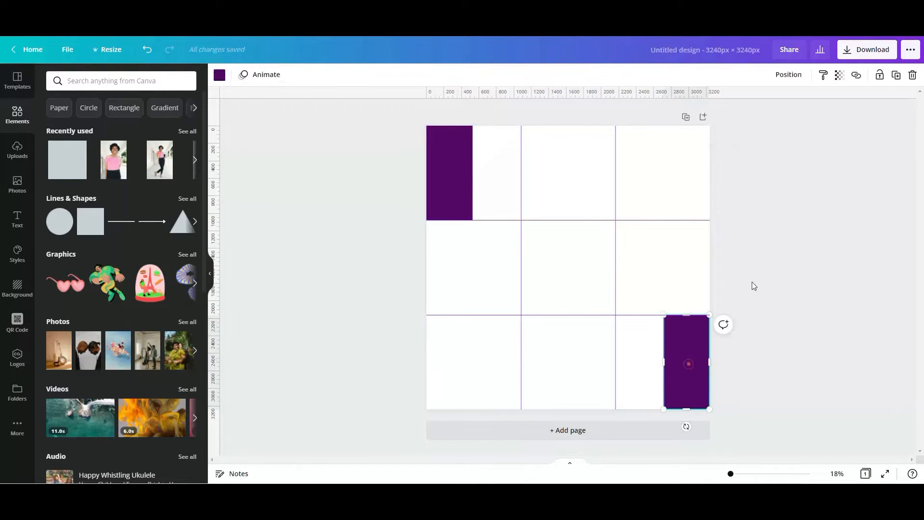
pyautogui.moveTo(683, 365); pyautogui.dragTo(582, 267)
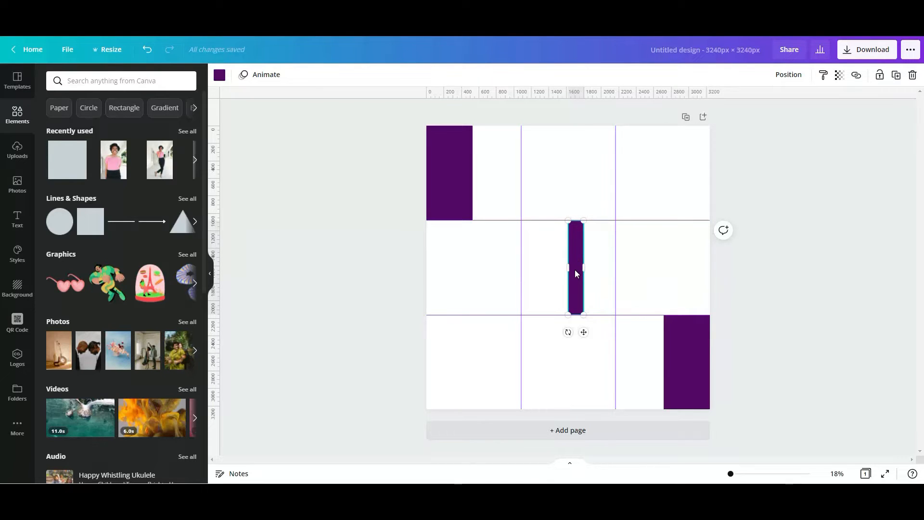
pyautogui.click(793, 78)
pyautogui.click(744, 162)
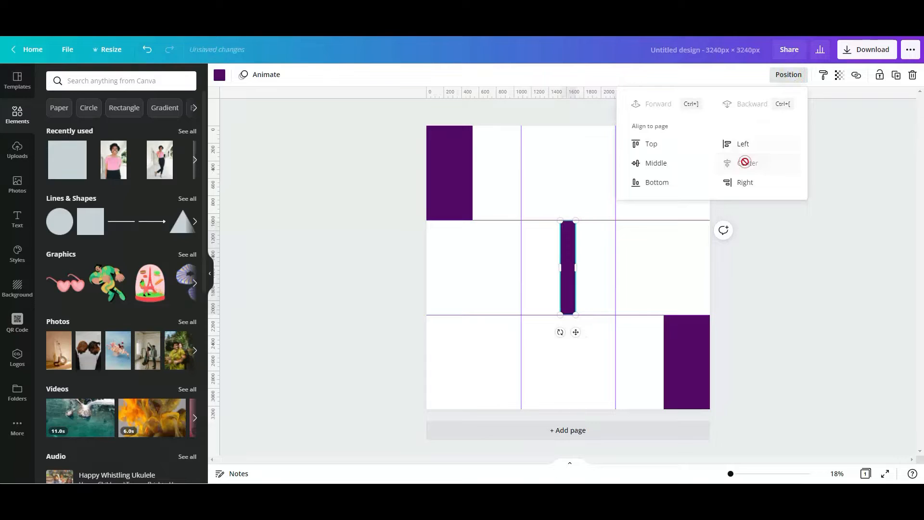
pyautogui.click(758, 316)
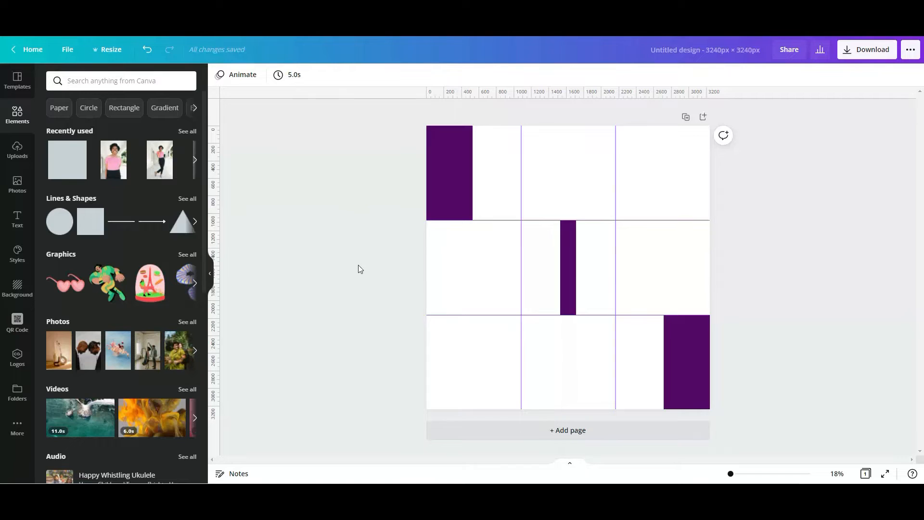
# Step: Change the top-left bar's colour to light teal #D9F1F0
pyautogui.click(457, 153)
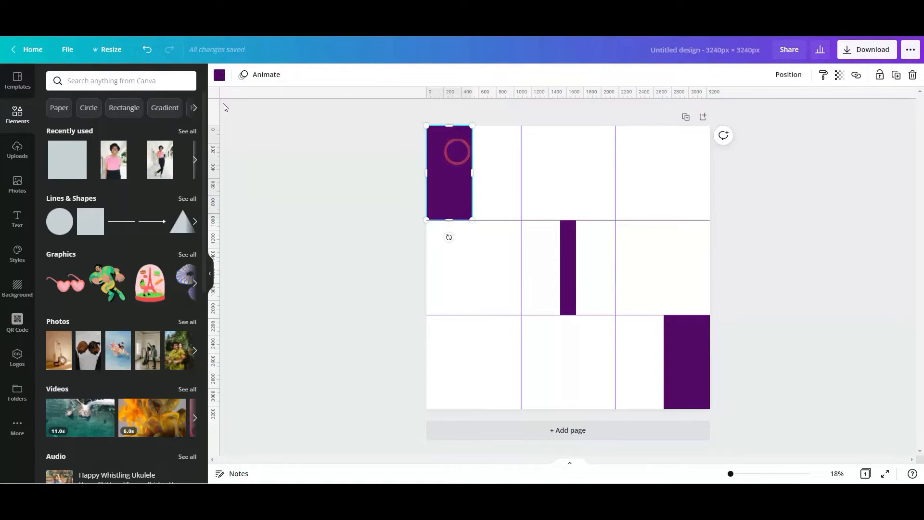
pyautogui.click(219, 74)
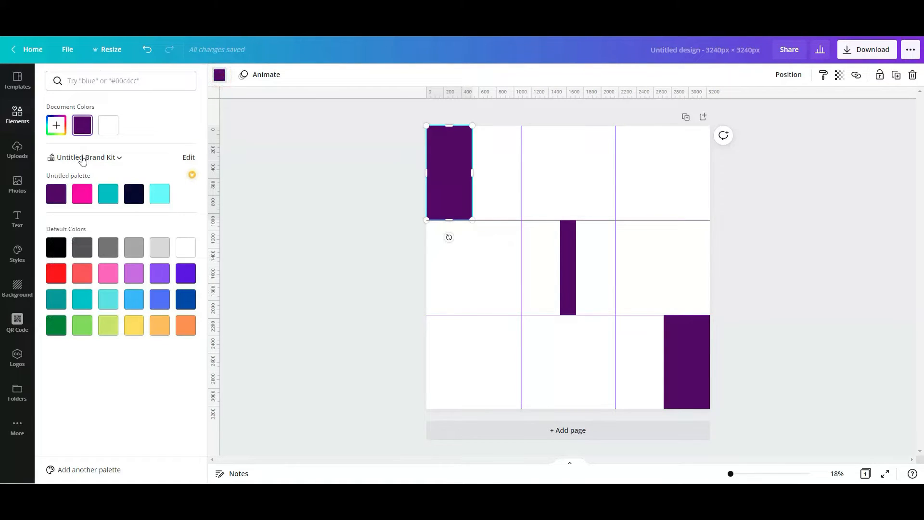
pyautogui.press('super+a')
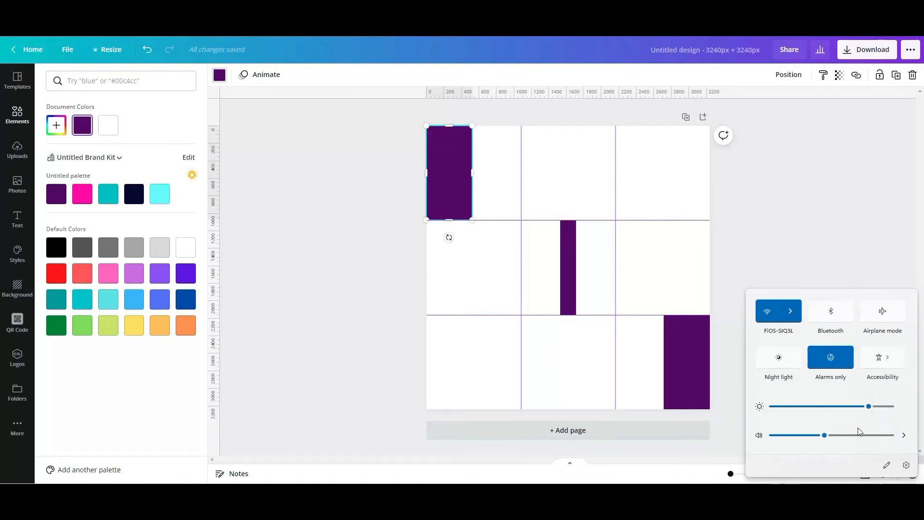
pyautogui.click(398, 305)
pyautogui.click(450, 184)
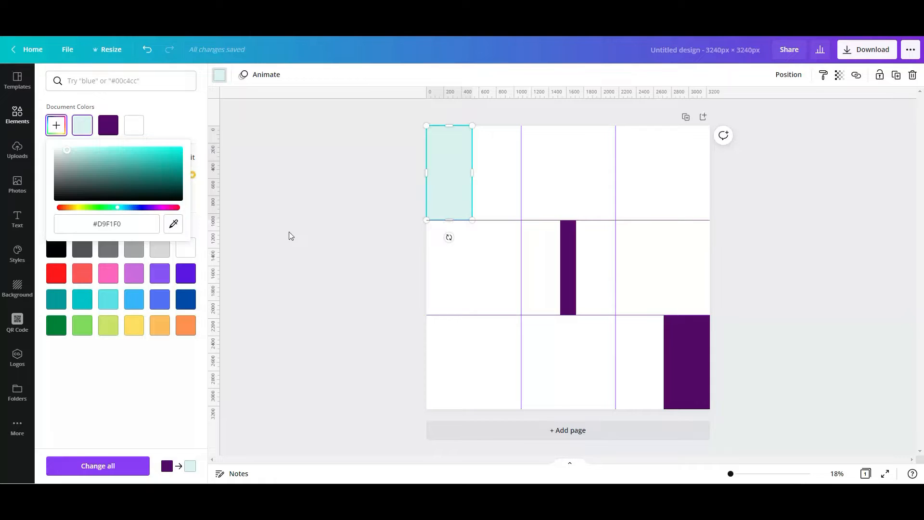
pyautogui.click(289, 232)
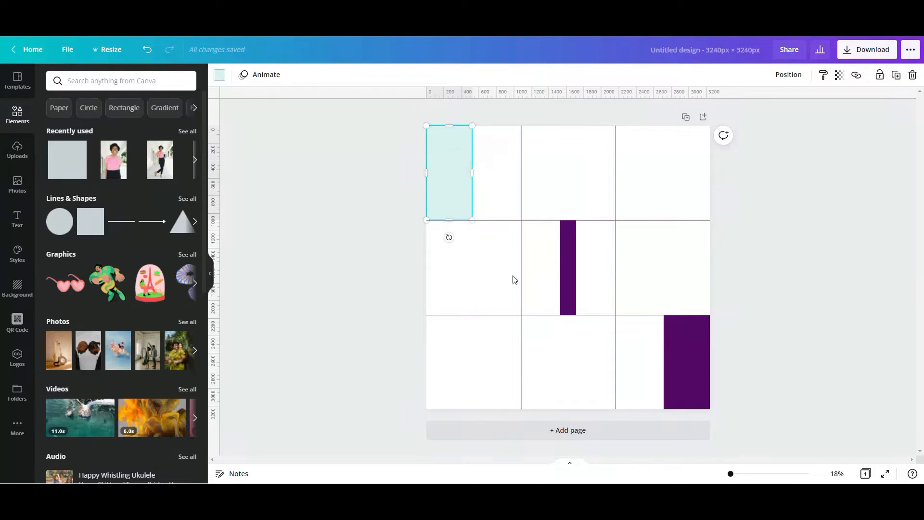
# Step: Apply the same light teal to the thin centre bar and the bottom-right bar
pyautogui.click(566, 266)
pyautogui.click(220, 76)
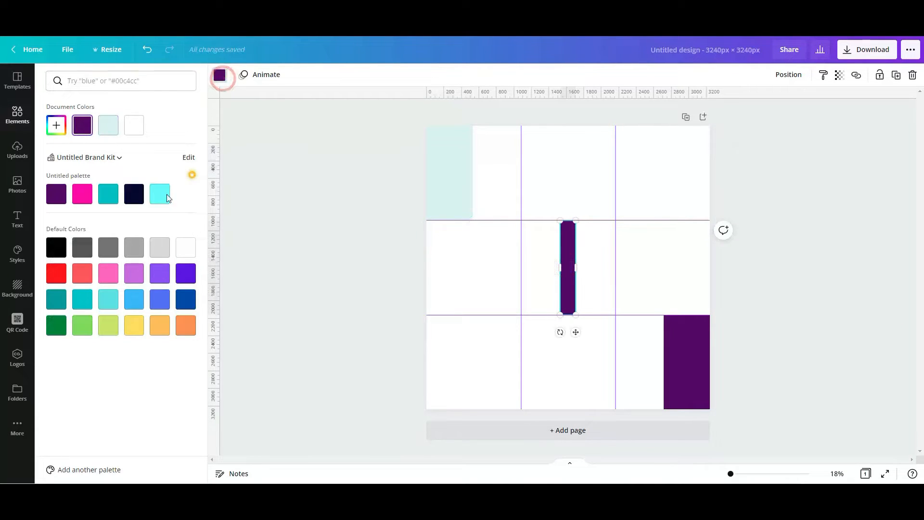
pyautogui.click(108, 126)
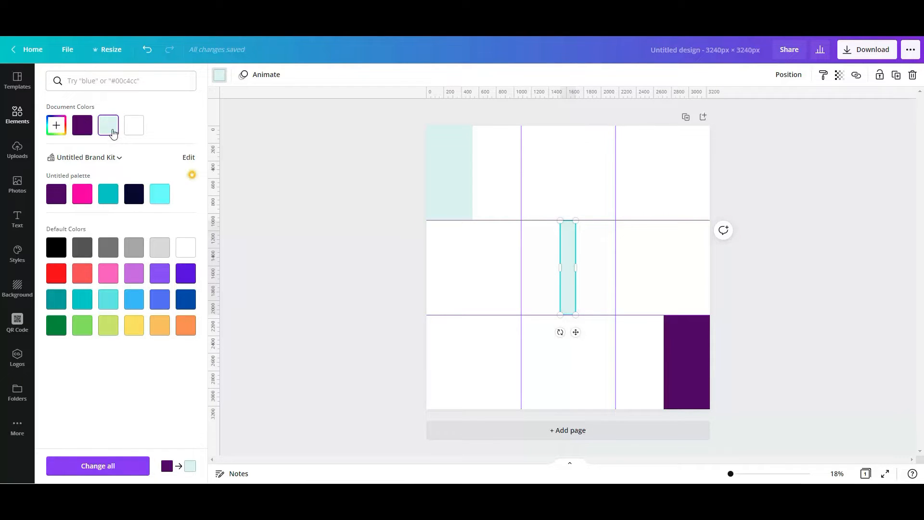
pyautogui.click(685, 366)
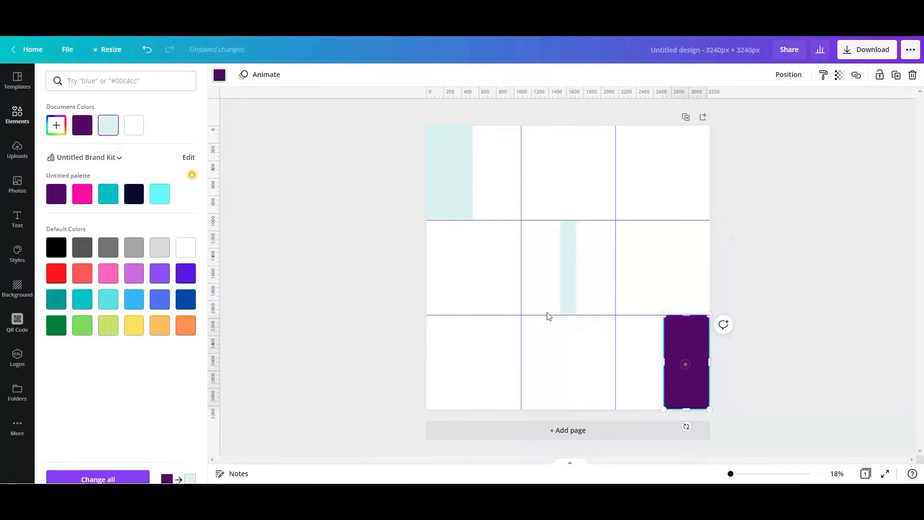
pyautogui.click(113, 132)
pyautogui.click(390, 285)
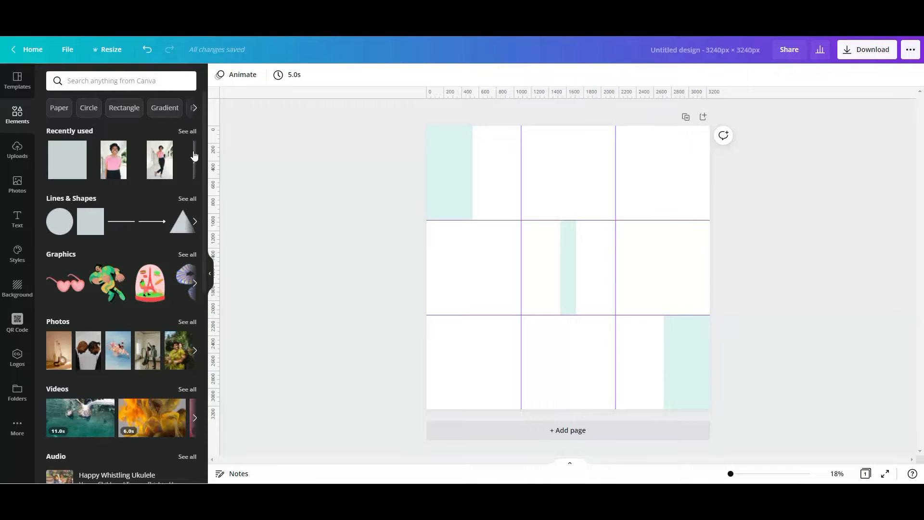
# Step: Add a sky-and-hills picture and fit it into the top-left tile
pyautogui.scroll(-8, 201, 181)
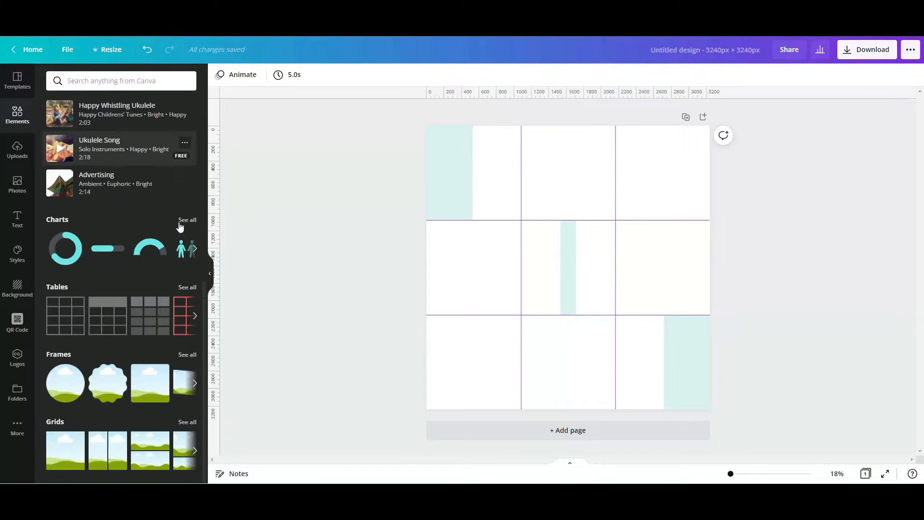
pyautogui.click(61, 453)
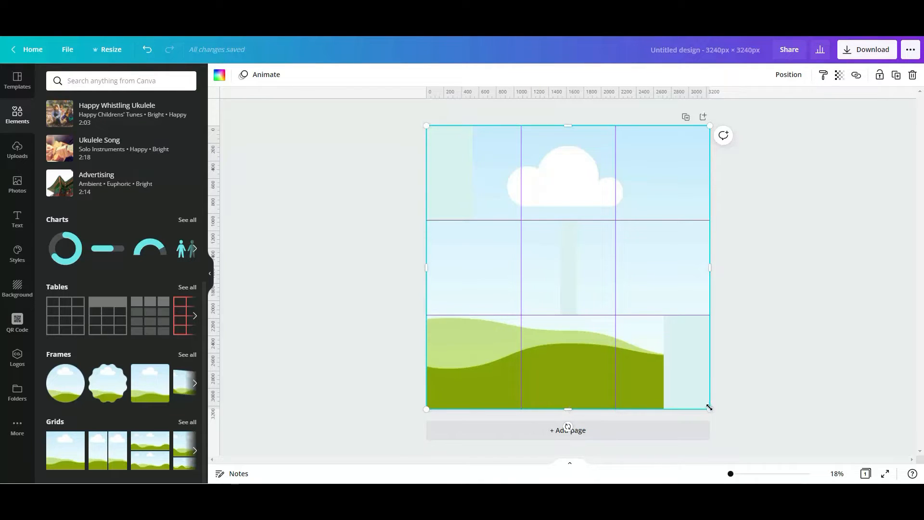
pyautogui.moveTo(710, 407); pyautogui.dragTo(523, 221)
pyautogui.click(415, 194)
pyautogui.click(491, 178)
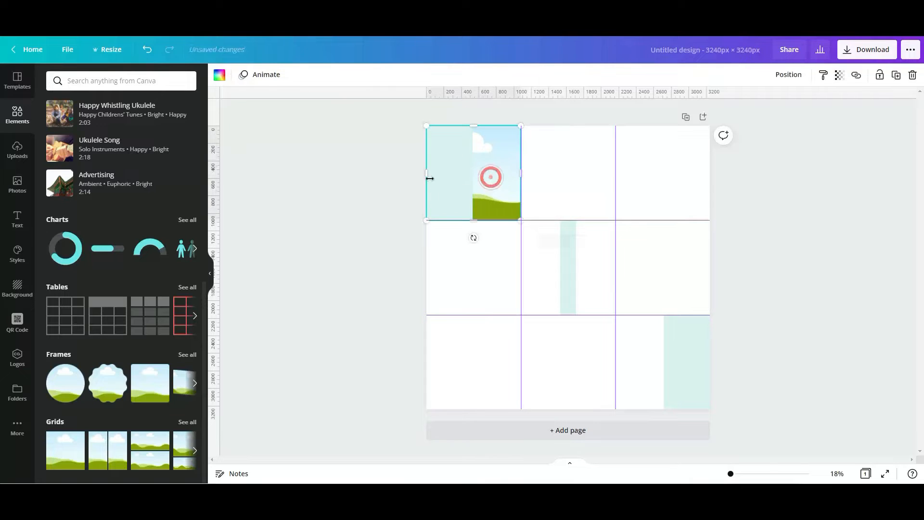
pyautogui.moveTo(426, 220); pyautogui.dragTo(473, 220)
pyautogui.click(380, 296)
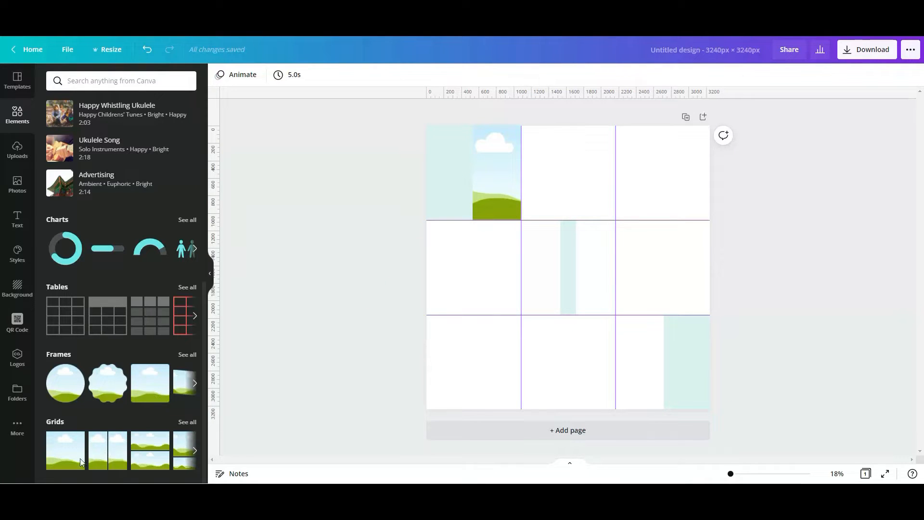
# Step: Add a second sky-and-hills picture and shrink it into the bottom-right tile
pyautogui.click(65, 461)
pyautogui.moveTo(428, 127); pyautogui.dragTo(616, 315)
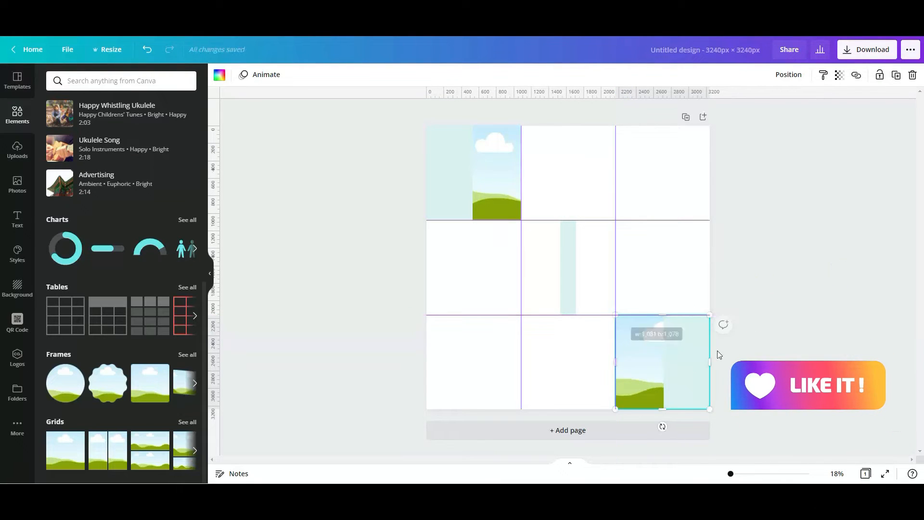
pyautogui.click(722, 356)
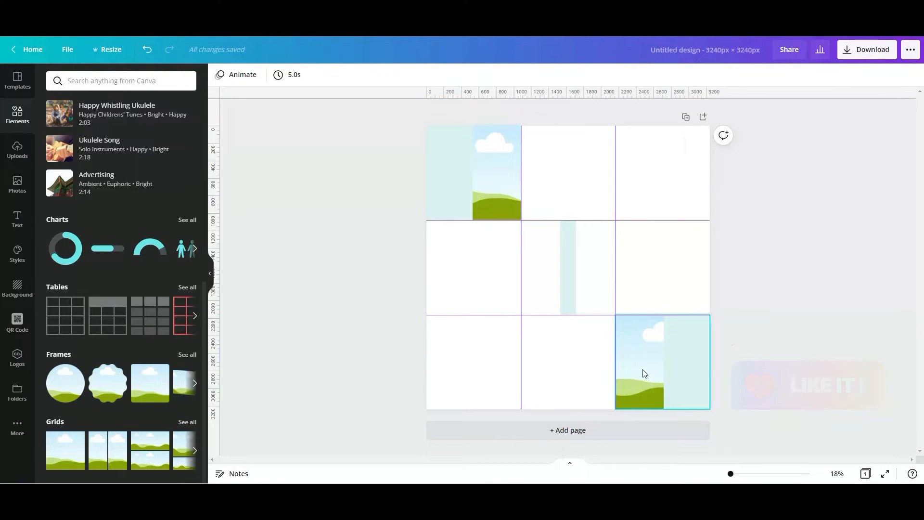
pyautogui.click(331, 352)
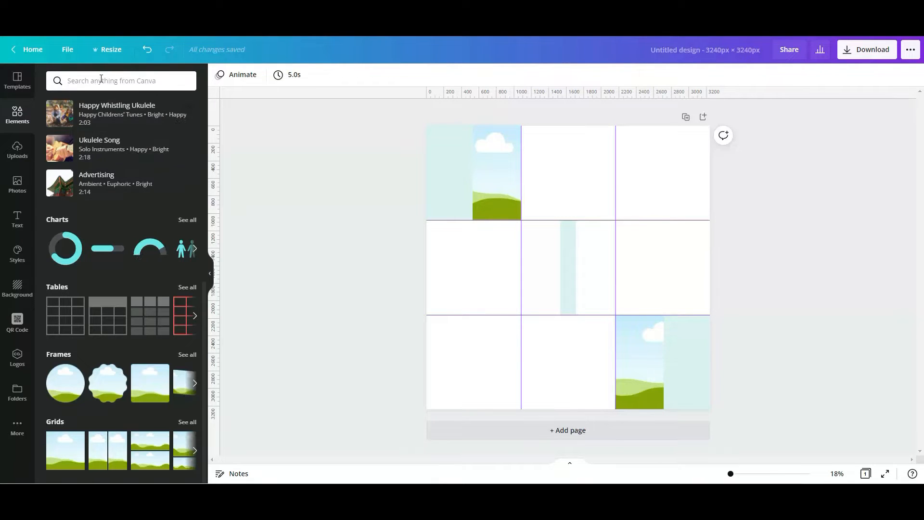
# Step: Search for dots and place an enlarged scattered-dots graphic over the bottom-left area
pyautogui.click(101, 78)
pyautogui.write('do')
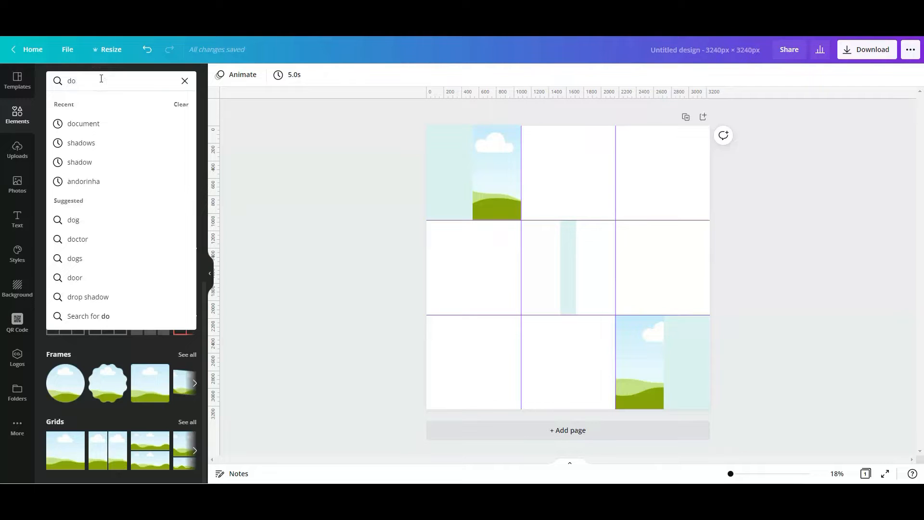
pyautogui.write('tc')
pyautogui.press('Return')
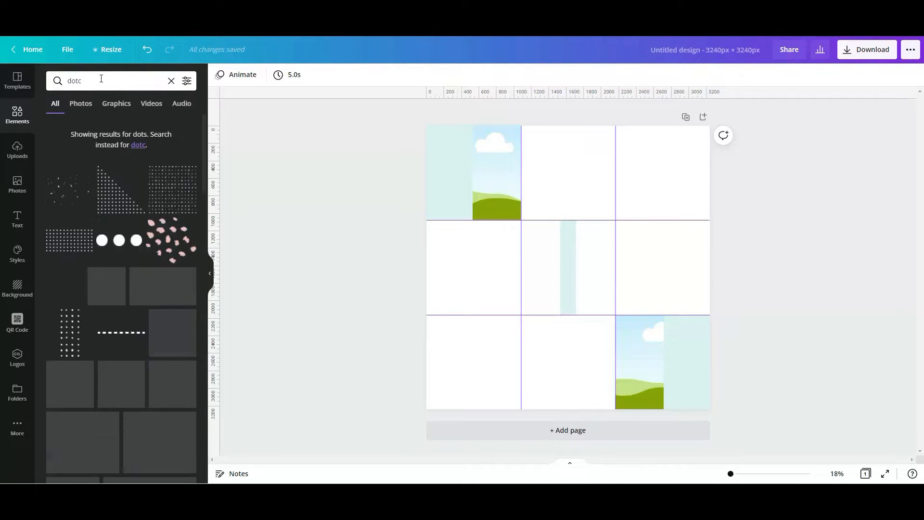
pyautogui.click(66, 191)
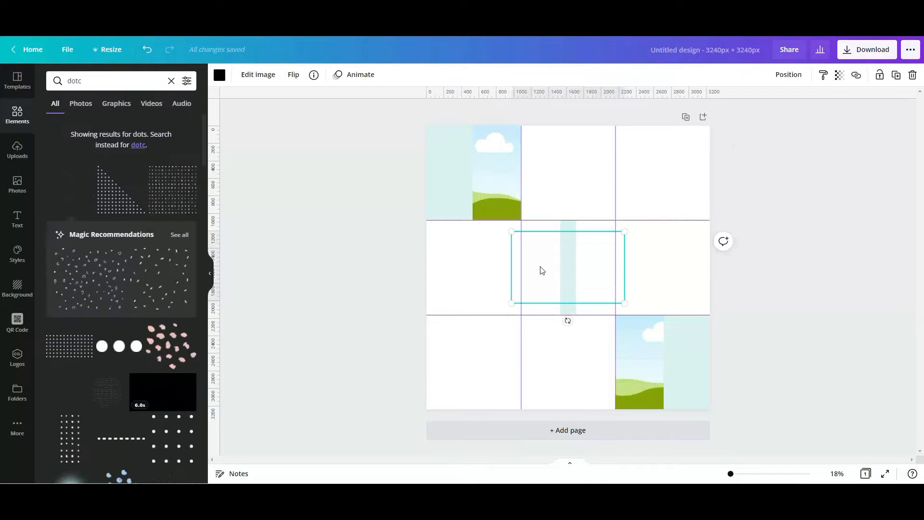
pyautogui.moveTo(541, 271); pyautogui.dragTo(451, 375)
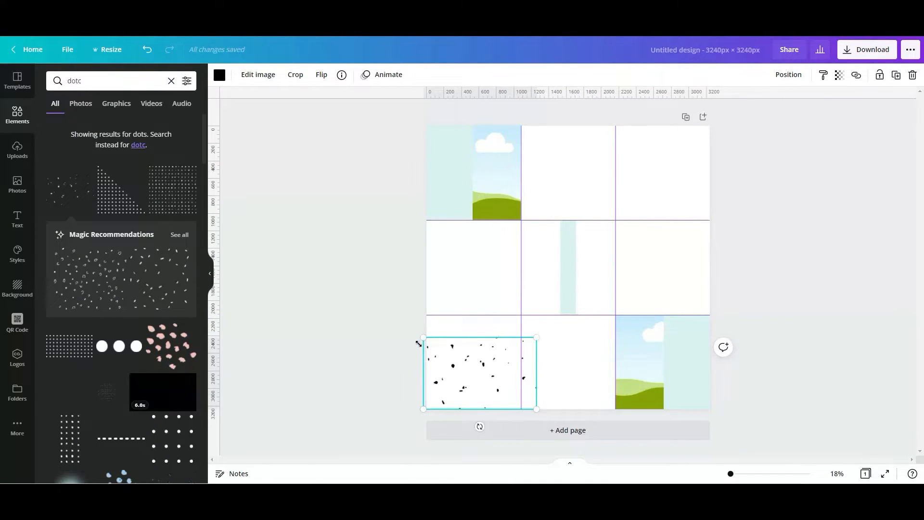
pyautogui.moveTo(540, 337); pyautogui.dragTo(573, 315)
pyautogui.click(344, 271)
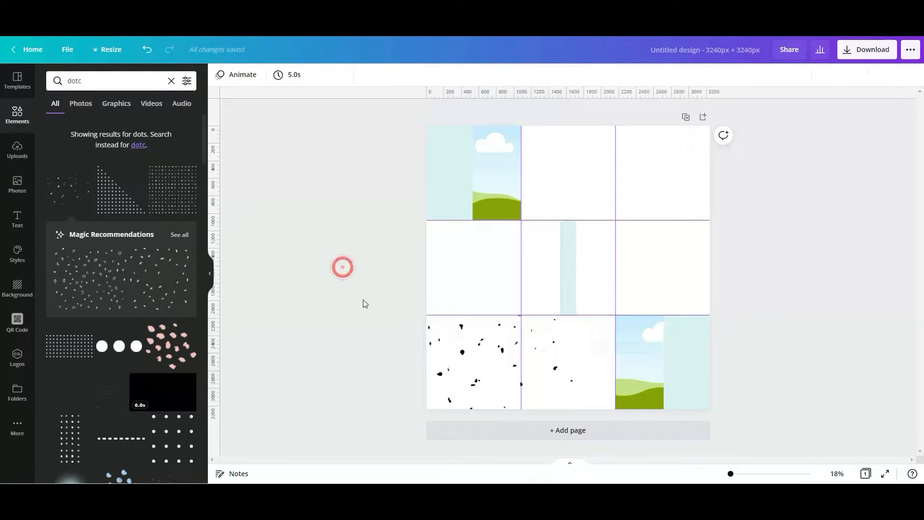
pyautogui.click(458, 350)
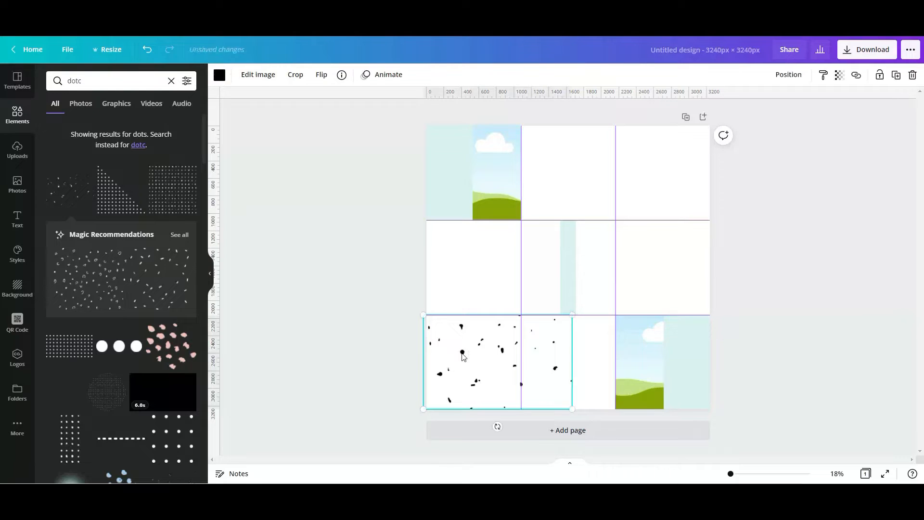
# Step: Lower the dots graphic's transparency so it becomes faint
pyautogui.click(219, 75)
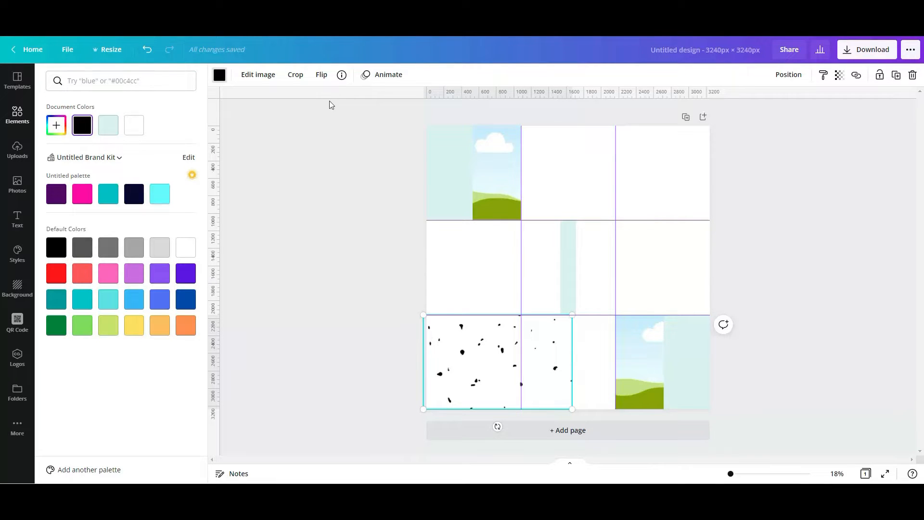
pyautogui.click(844, 176)
pyautogui.click(777, 185)
pyautogui.click(482, 358)
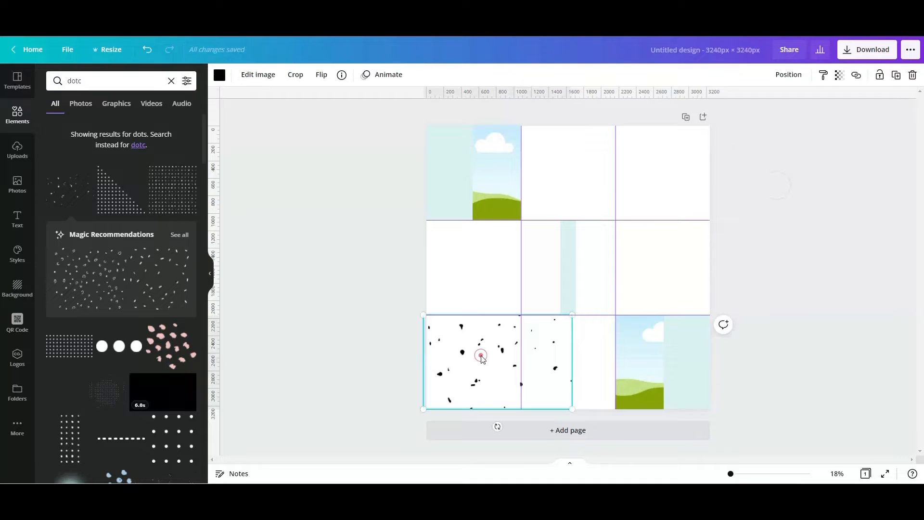
pyautogui.click(839, 76)
pyautogui.moveTo(807, 105); pyautogui.dragTo(753, 113)
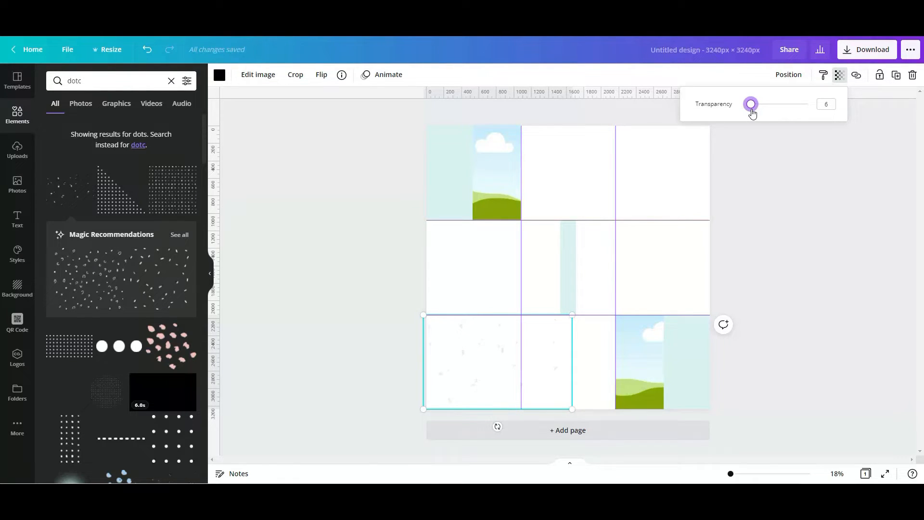
pyautogui.click(796, 208)
pyautogui.click(796, 208)
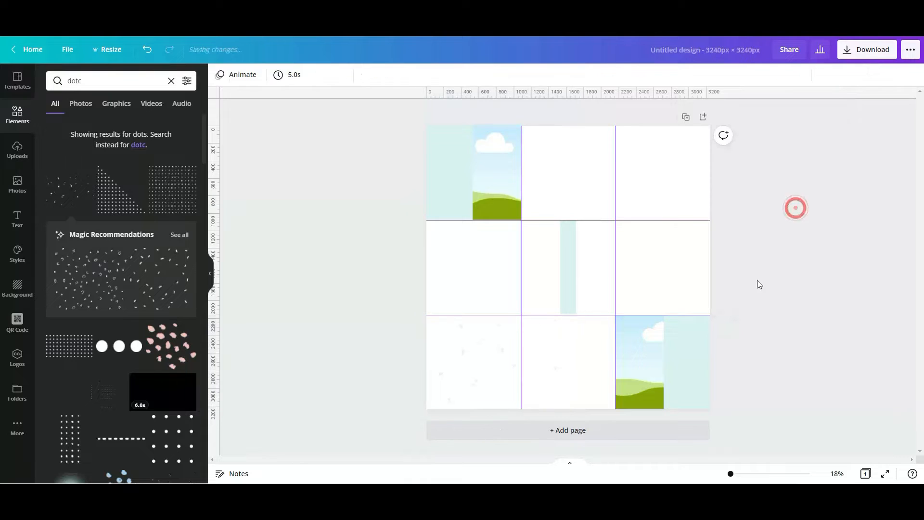
pyautogui.click(483, 362)
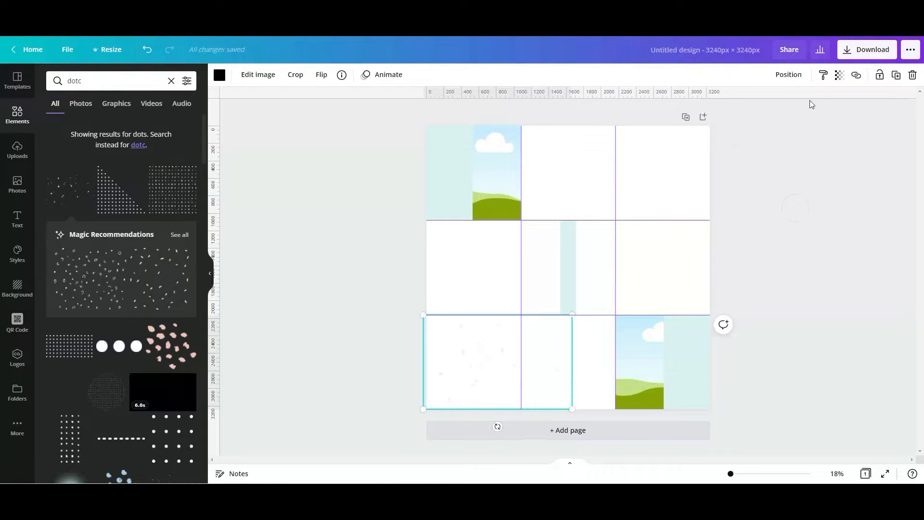
# Step: Duplicate the faded dots and move the copy into the top-right tile
pyautogui.click(897, 76)
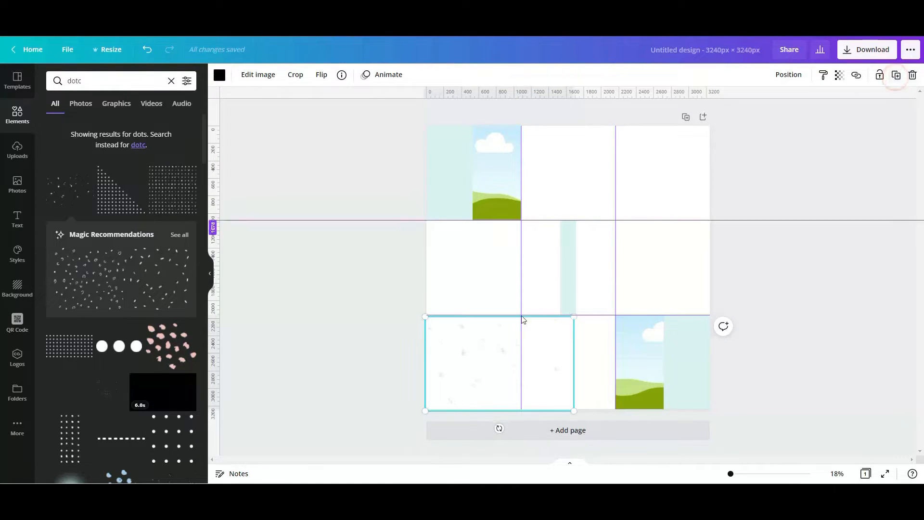
pyautogui.moveTo(481, 362); pyautogui.dragTo(671, 167)
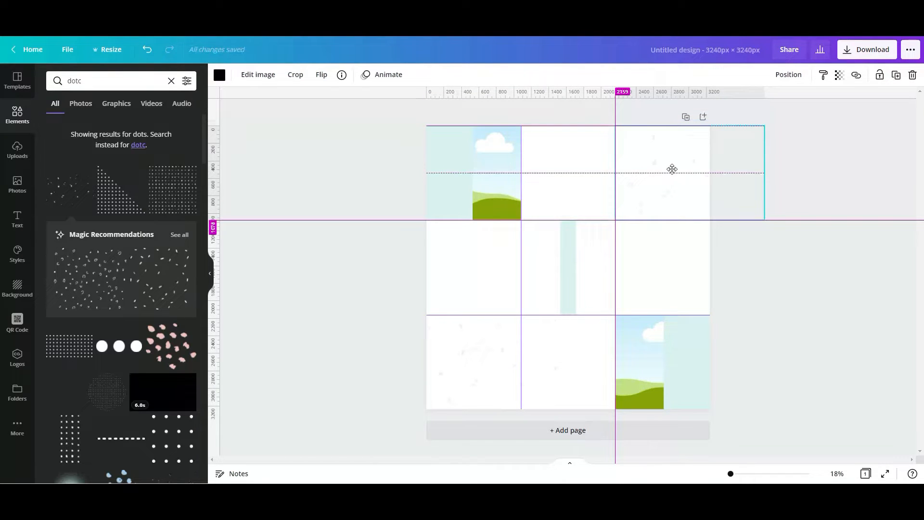
pyautogui.click(761, 262)
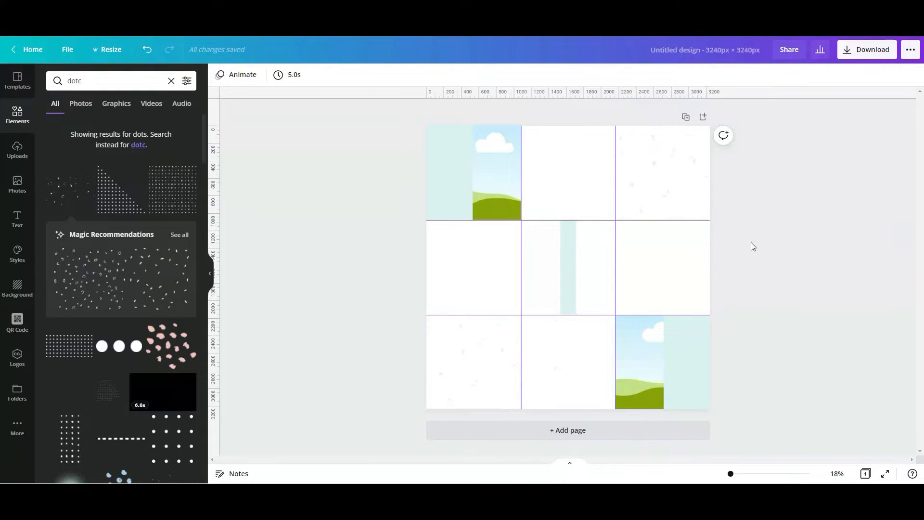
pyautogui.click(657, 180)
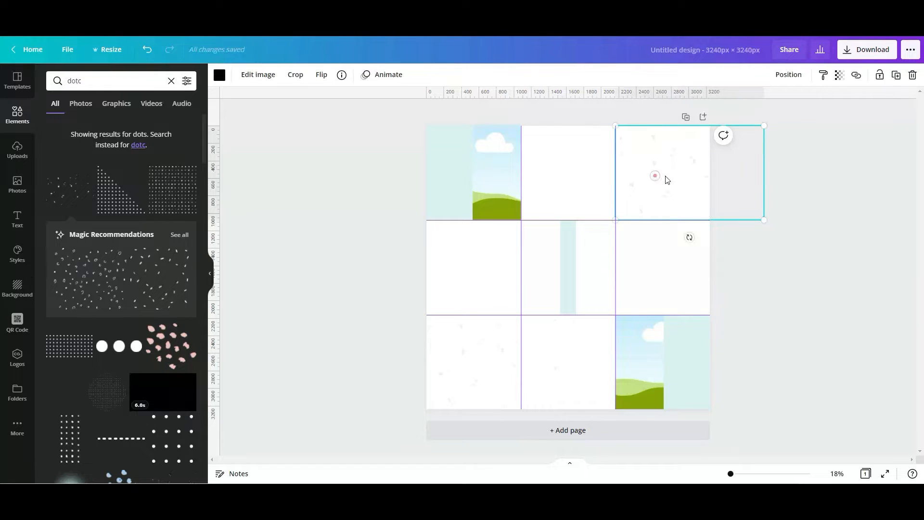
pyautogui.click(801, 263)
pyautogui.click(547, 390)
pyautogui.click(326, 339)
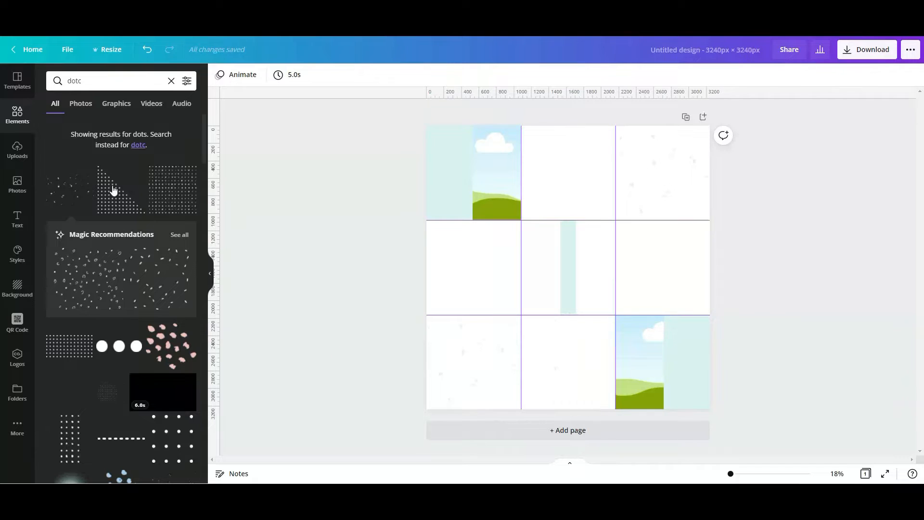
# Step: Search 'leafs', add a watercolour leaf branch, flip it horizontally and shrink it
pyautogui.click(101, 79)
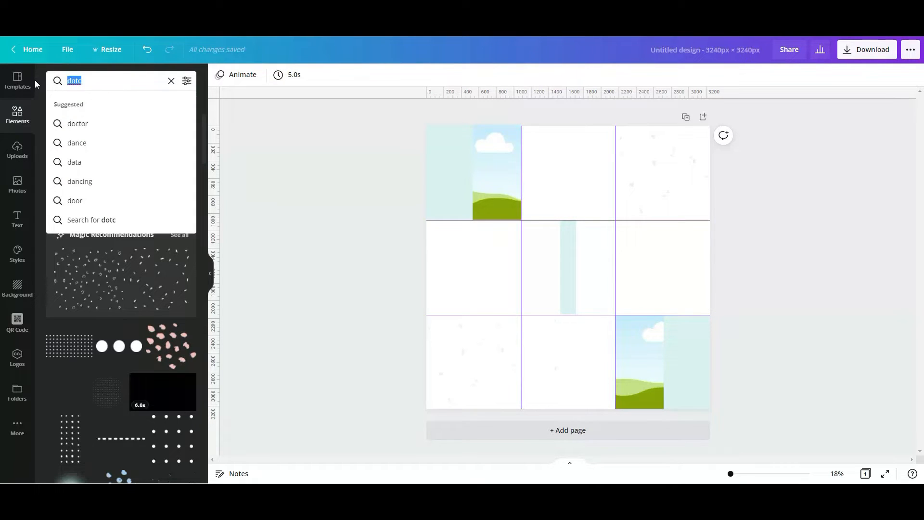
pyautogui.write('leaf')
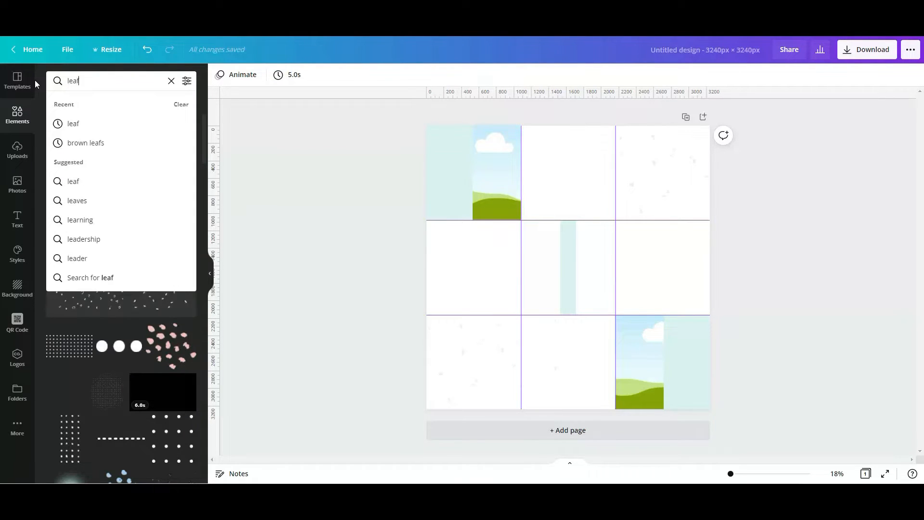
pyautogui.write('s')
pyautogui.press('Return')
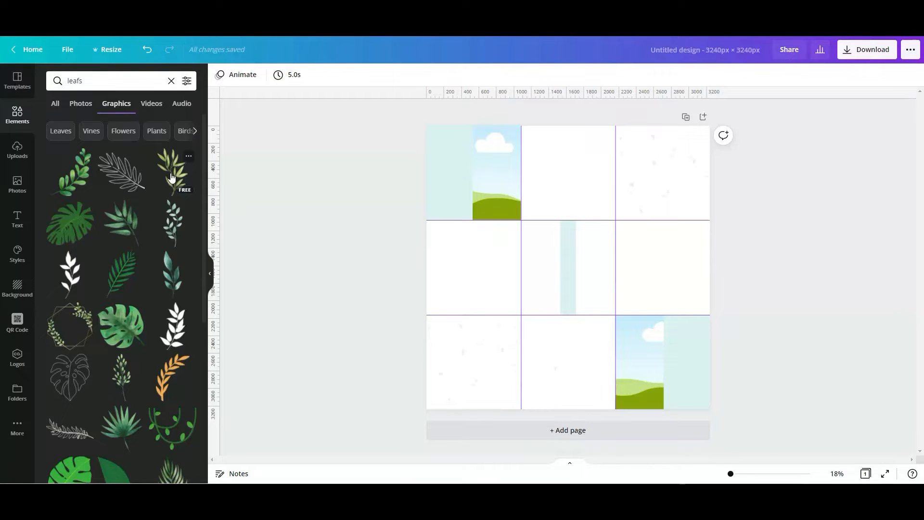
pyautogui.click(172, 177)
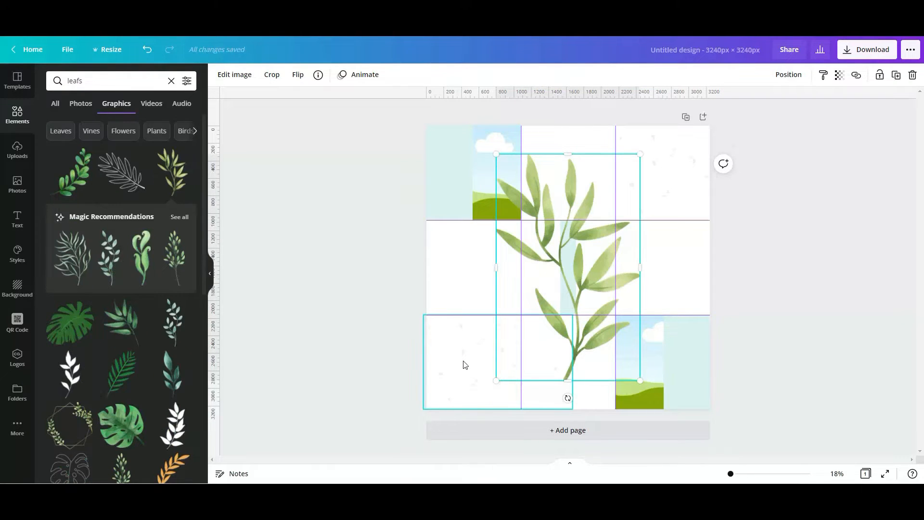
pyautogui.moveTo(538, 287); pyautogui.dragTo(471, 326)
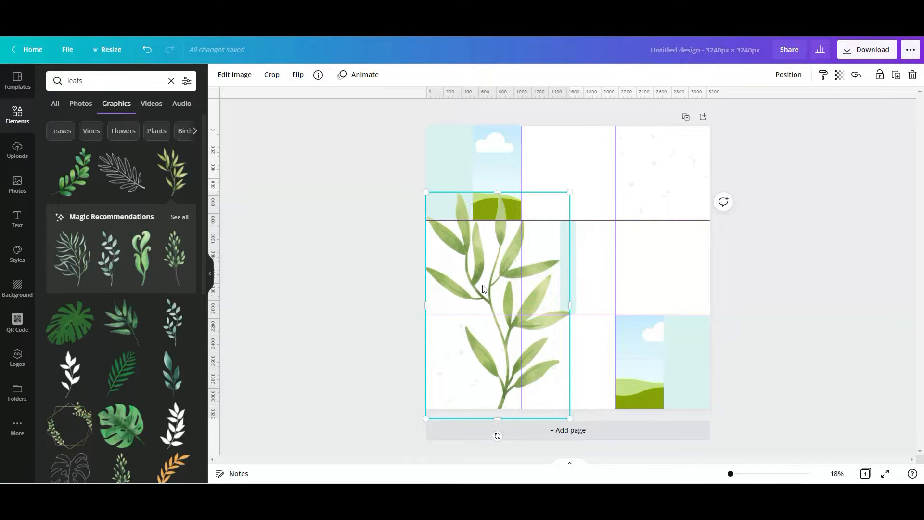
pyautogui.click(298, 77)
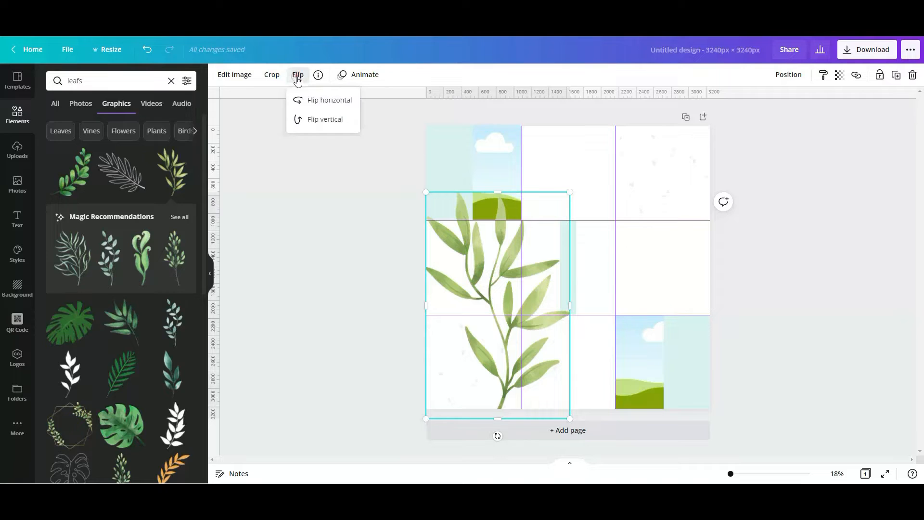
pyautogui.click(321, 100)
pyautogui.moveTo(569, 192); pyautogui.dragTo(495, 259)
pyautogui.click(339, 273)
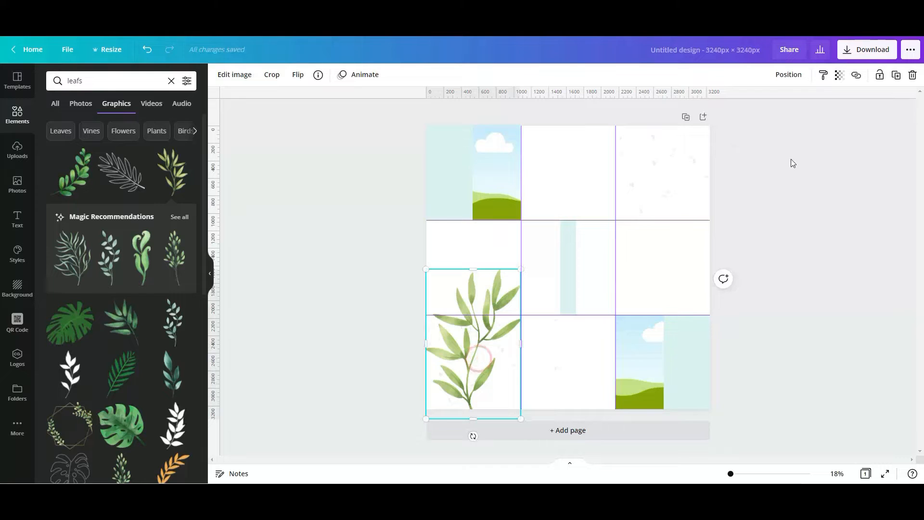
# Step: Fade the leaf almost to invisible and resize the lower-left image proportionally
pyautogui.click(839, 74)
pyautogui.moveTo(806, 108); pyautogui.dragTo(754, 118)
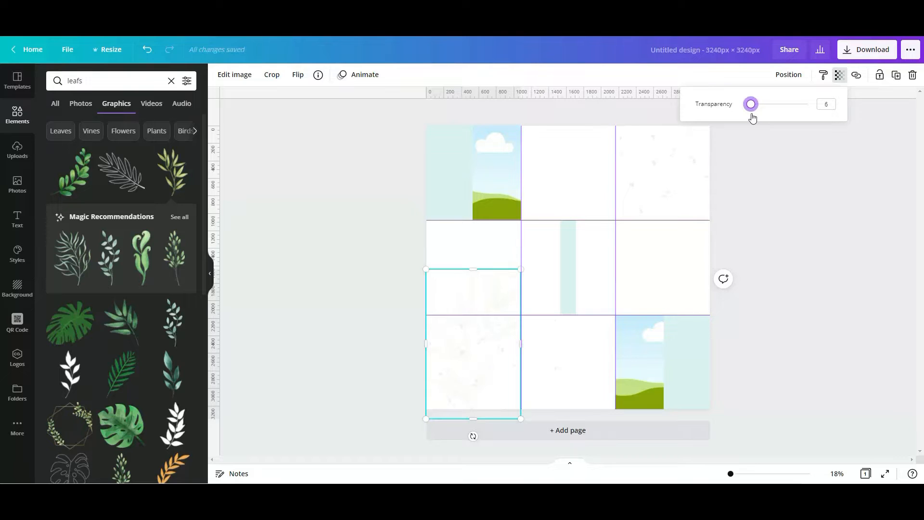
pyautogui.click(753, 303)
pyautogui.click(479, 293)
pyautogui.moveTo(523, 273); pyautogui.dragTo(500, 289)
pyautogui.click(145, 50)
pyautogui.moveTo(517, 269); pyautogui.dragTo(479, 326)
pyautogui.click(439, 385)
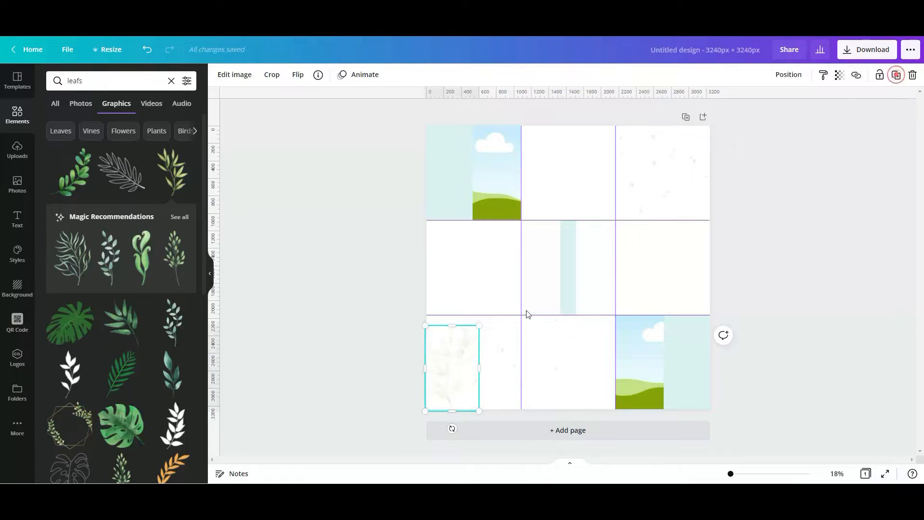
# Step: Move the leaf texture into the top-right tile and mirror it horizontally
pyautogui.moveTo(452, 378); pyautogui.dragTo(679, 183)
pyautogui.click(299, 80)
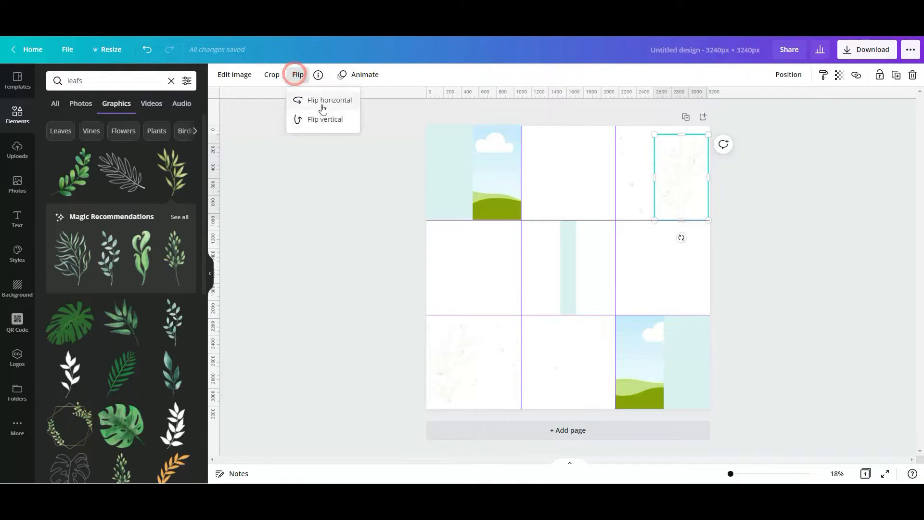
pyautogui.click(322, 102)
pyautogui.click(369, 198)
pyautogui.click(678, 190)
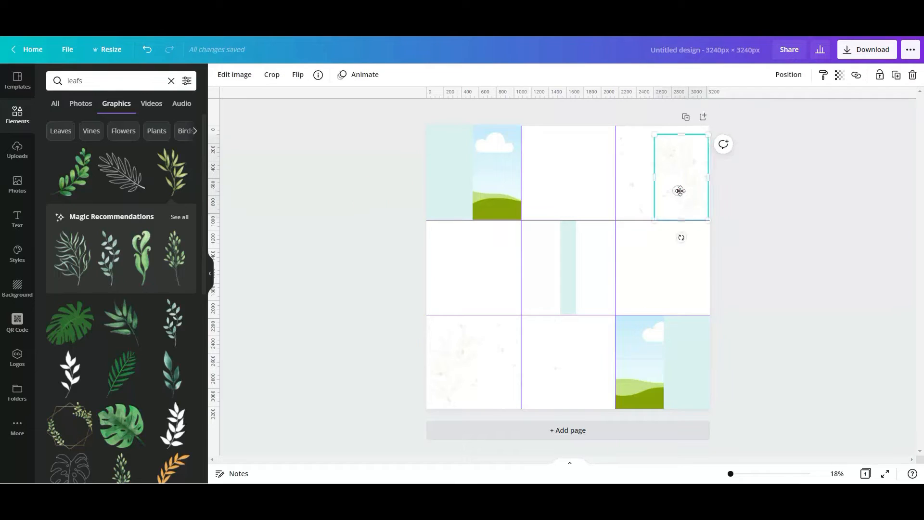
pyautogui.click(747, 224)
# Step: Widen the light-blue strip so it fills the whole centre tile
pyautogui.click(567, 269)
pyautogui.moveTo(560, 268); pyautogui.dragTo(615, 268)
pyautogui.click(852, 279)
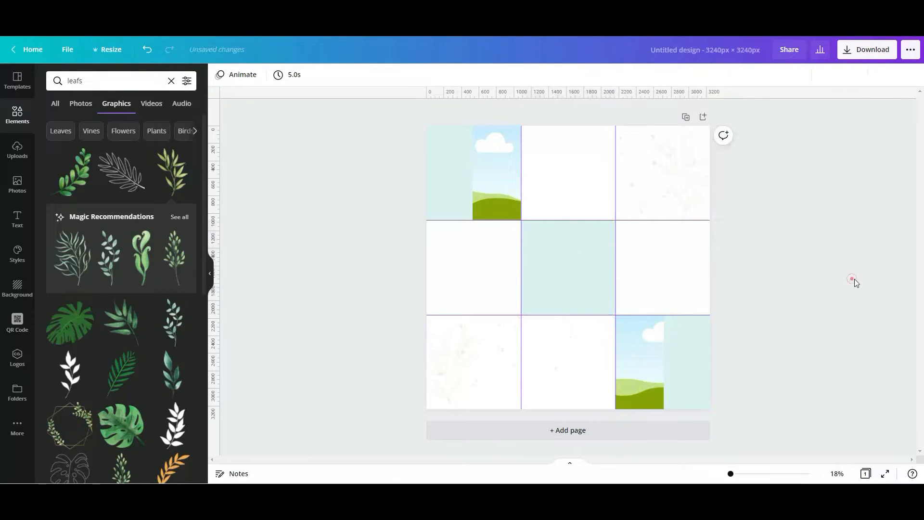
# Step: Search 'text', add the progress-bar graphic, make it black and shrink it in the centre tile
pyautogui.click(96, 83)
pyautogui.write('te')
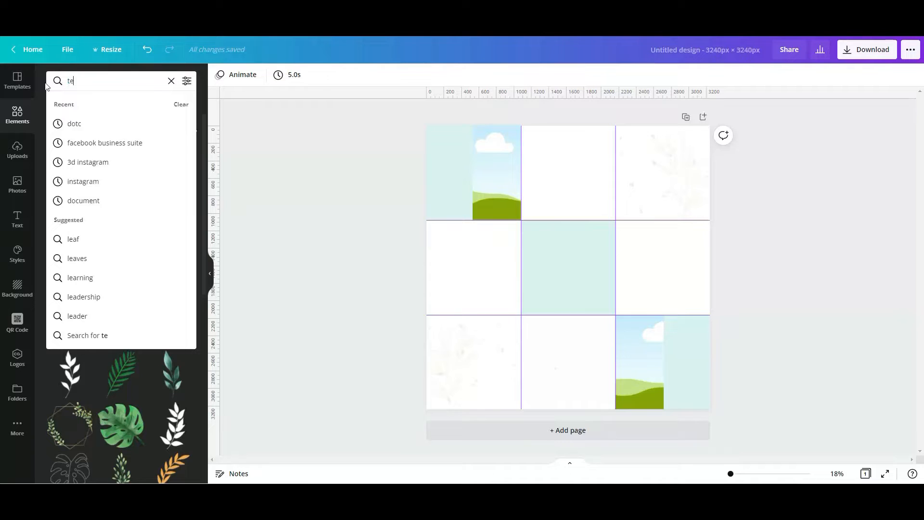
pyautogui.write('xt')
pyautogui.press('Return')
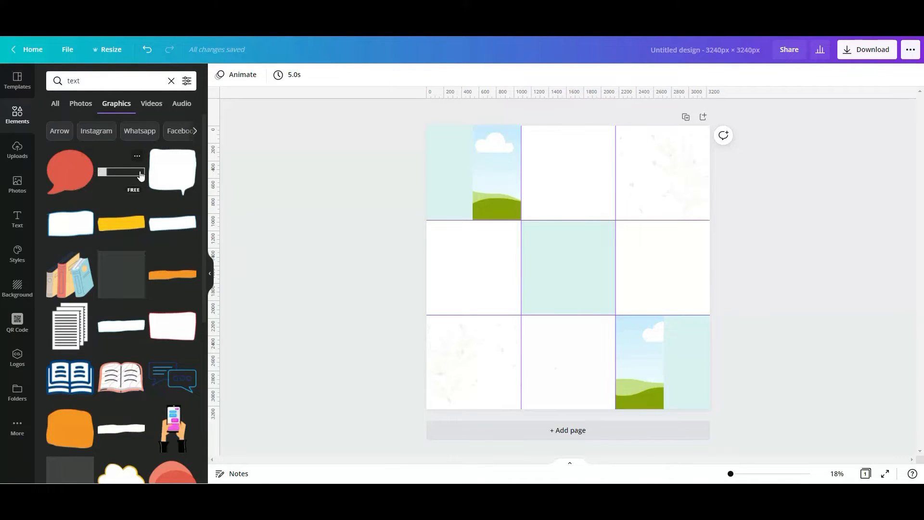
pyautogui.click(117, 177)
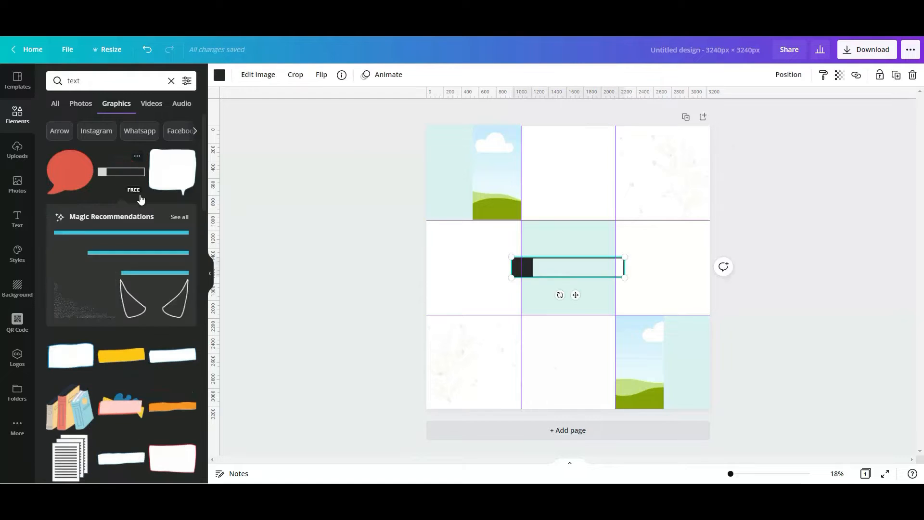
pyautogui.click(220, 75)
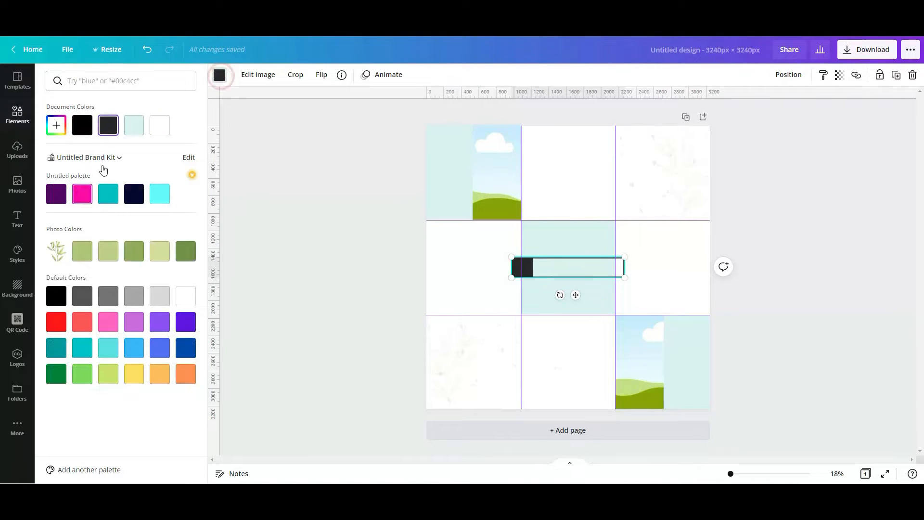
pyautogui.click(83, 131)
pyautogui.moveTo(511, 256); pyautogui.dragTo(567, 249)
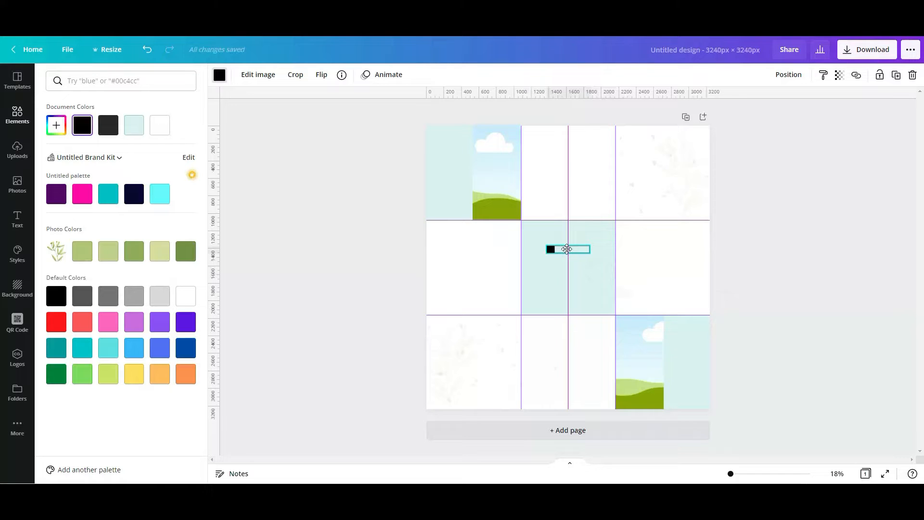
pyautogui.click(371, 254)
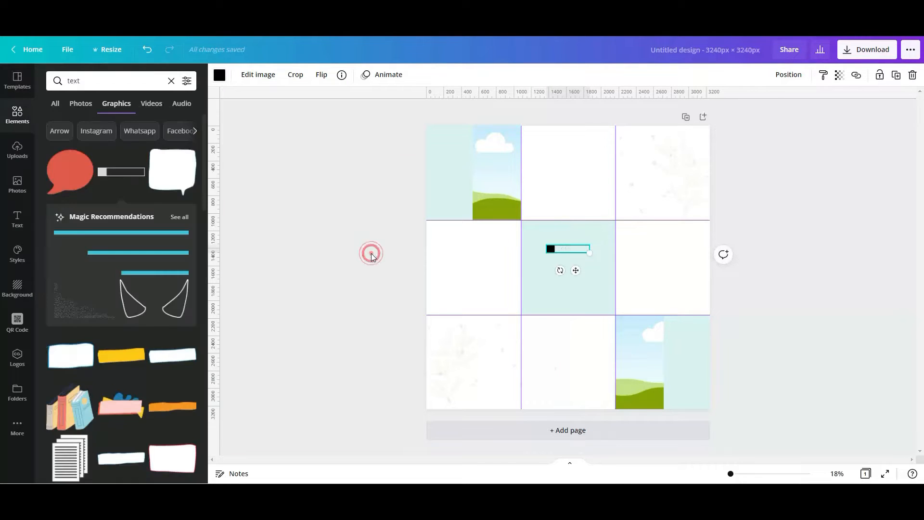
pyautogui.click(13, 227)
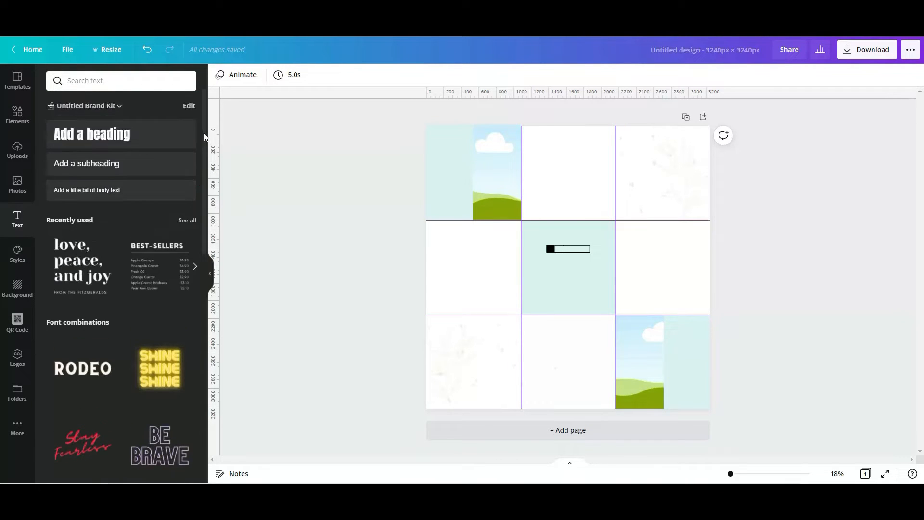
# Step: Scroll through the Text panel's font combinations to browse heading styles
pyautogui.scroll(-5, 176, 269)
pyautogui.scroll(-5, 169, 298)
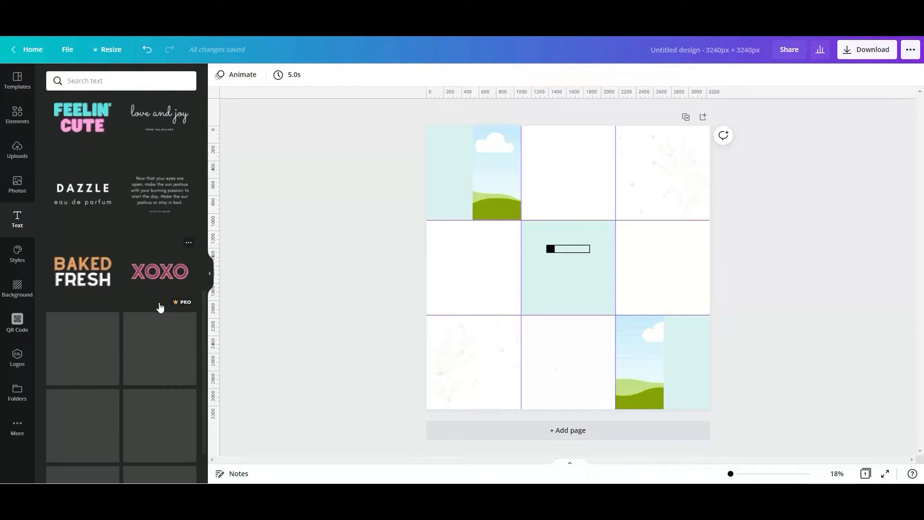
pyautogui.scroll(-7, 154, 280)
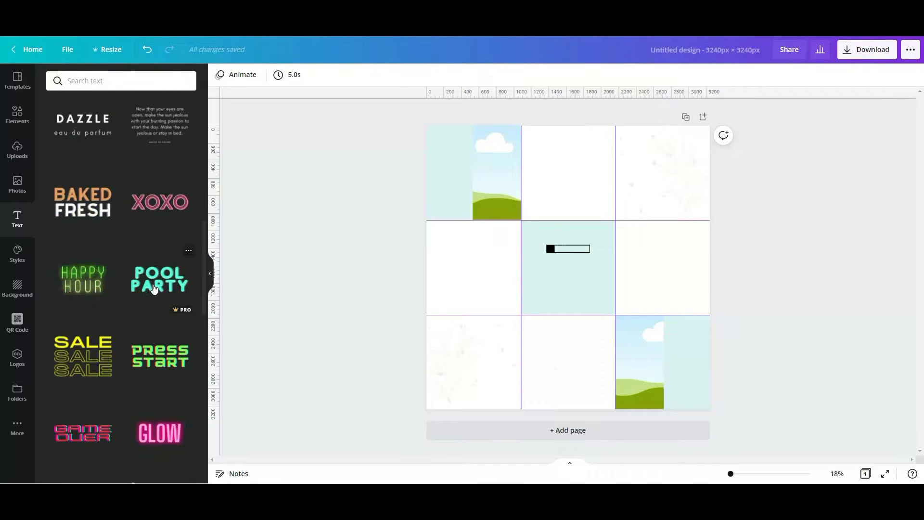
pyautogui.scroll(-3, 154, 290)
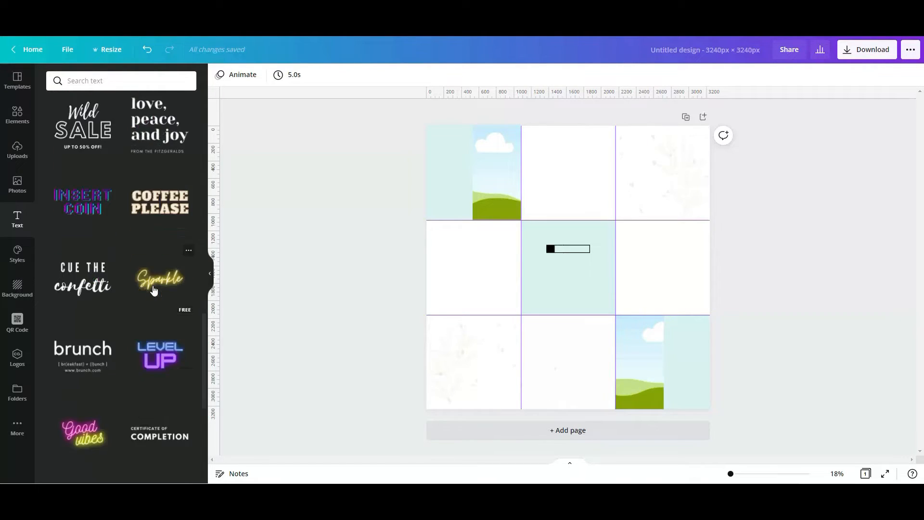
pyautogui.scroll(-4, 152, 291)
pyautogui.scroll(-8, 152, 292)
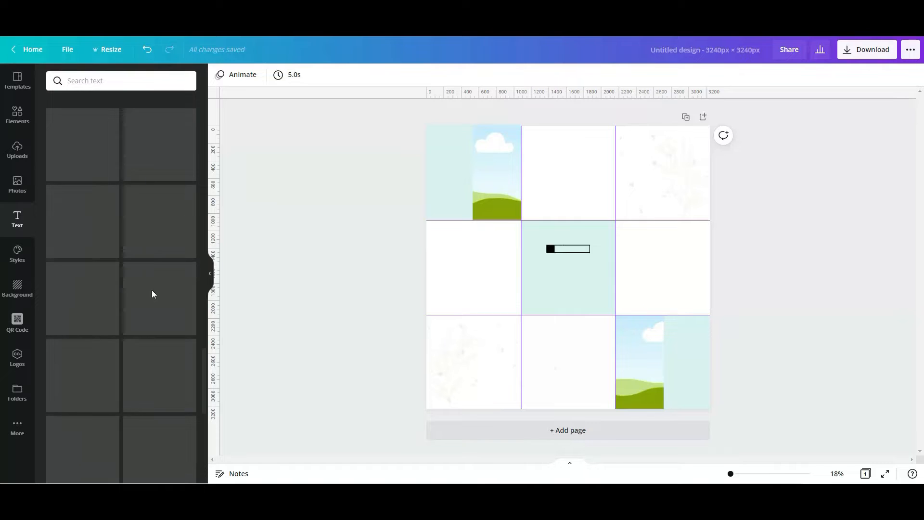
pyautogui.scroll(3, 153, 294)
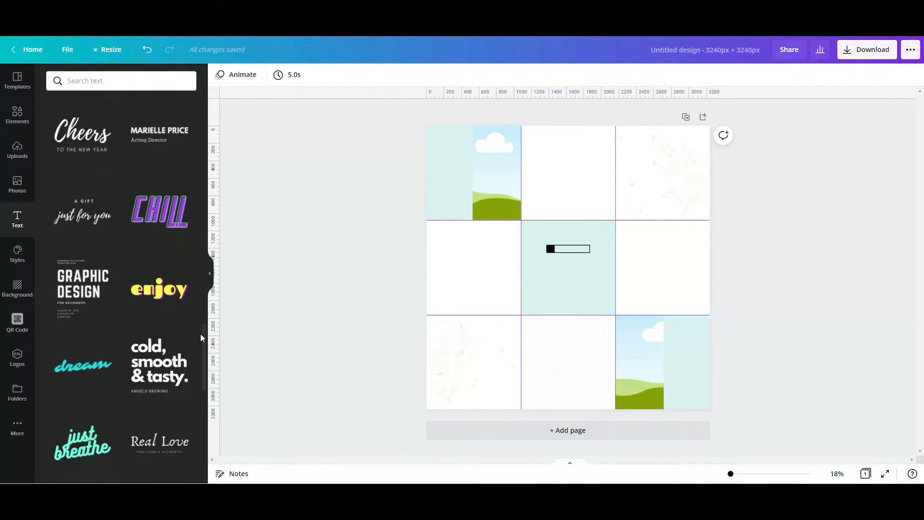
pyautogui.moveTo(204, 337); pyautogui.dragTo(204, 382)
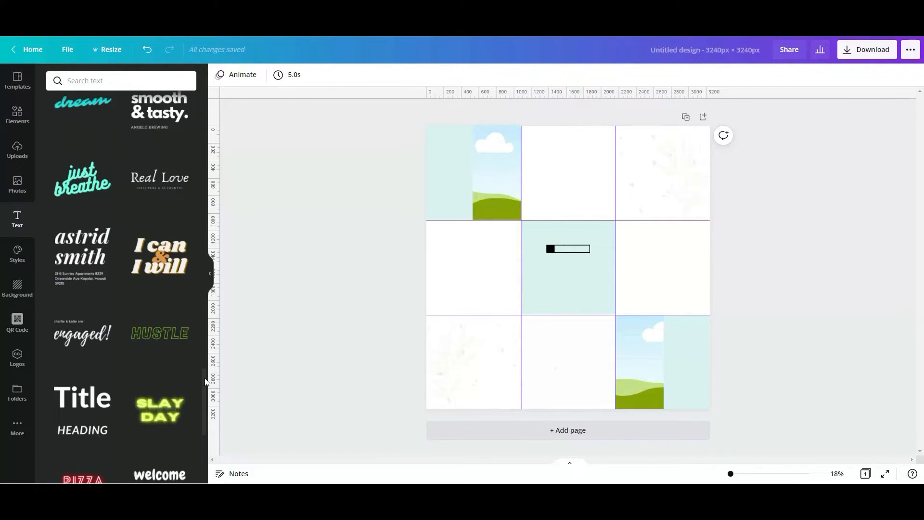
pyautogui.moveTo(205, 382); pyautogui.dragTo(203, 397)
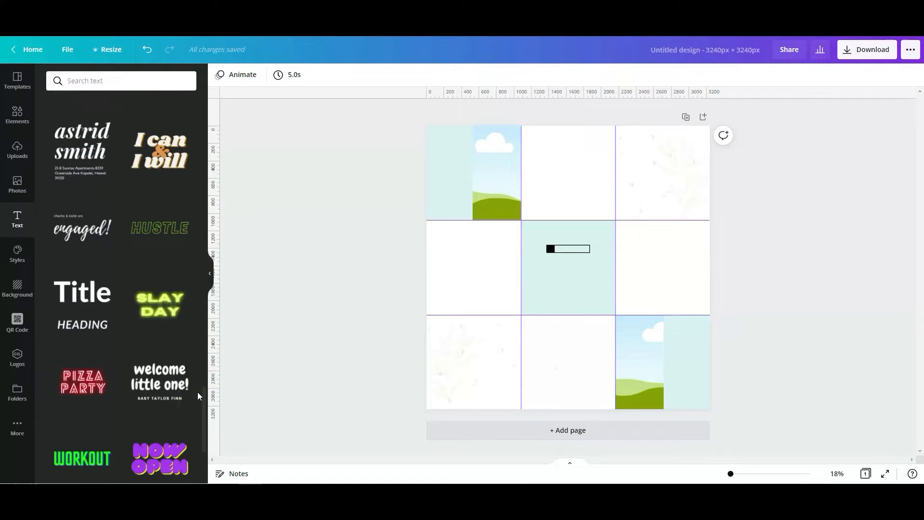
pyautogui.scroll(-4, 156, 353)
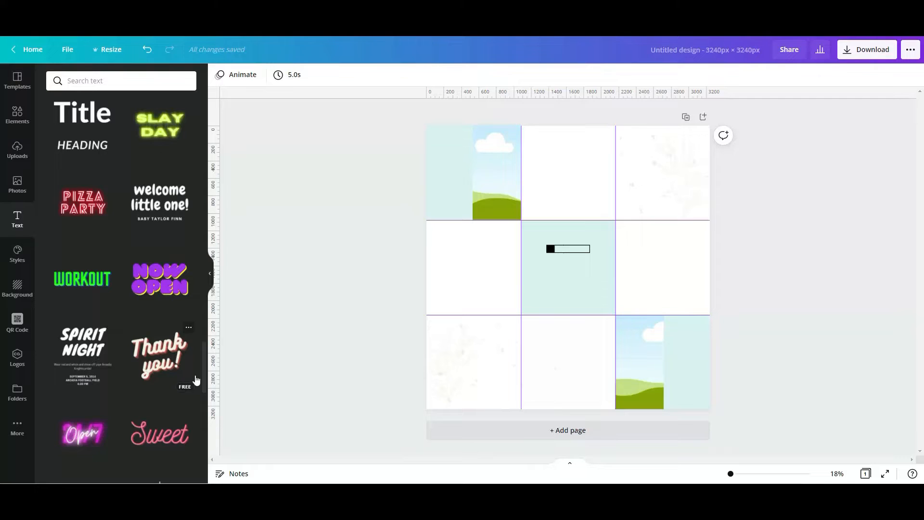
pyautogui.scroll(4, 206, 370)
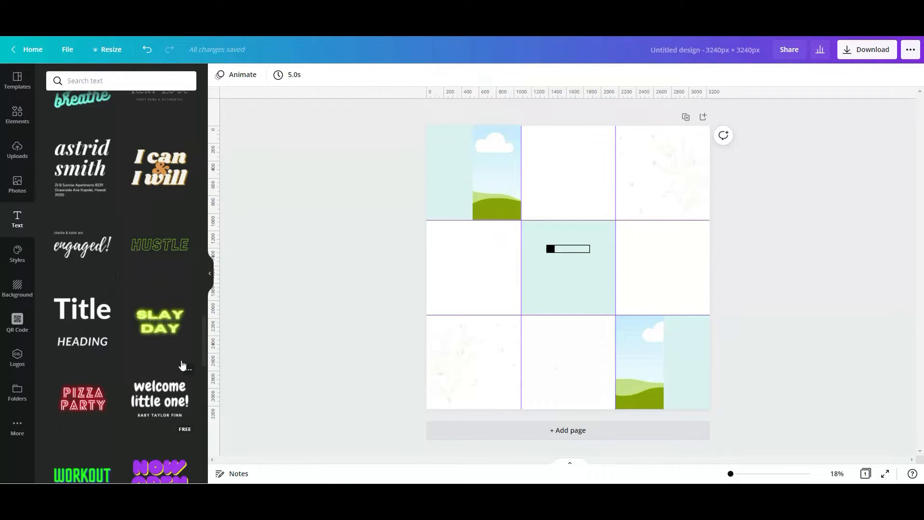
pyautogui.moveTo(205, 337); pyautogui.dragTo(205, 322)
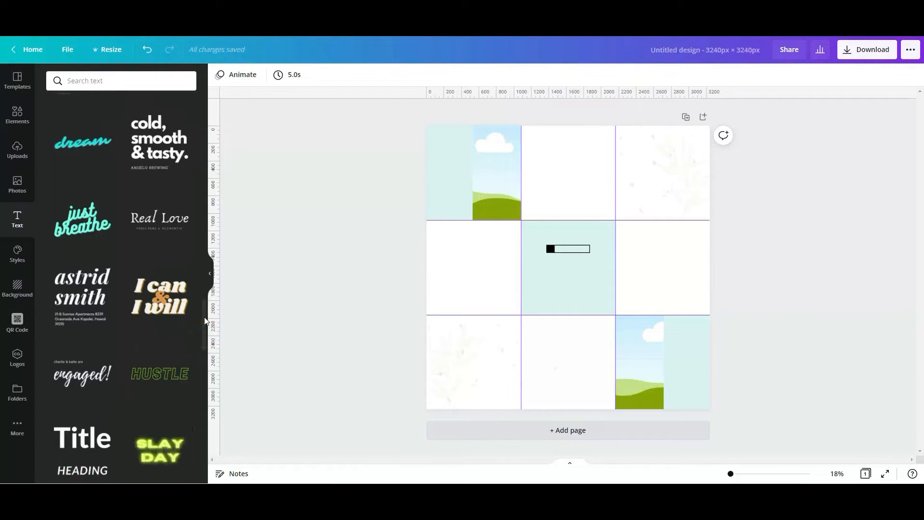
# Step: Add the name-and-address text combination and widen it so the address reflows
pyautogui.click(79, 300)
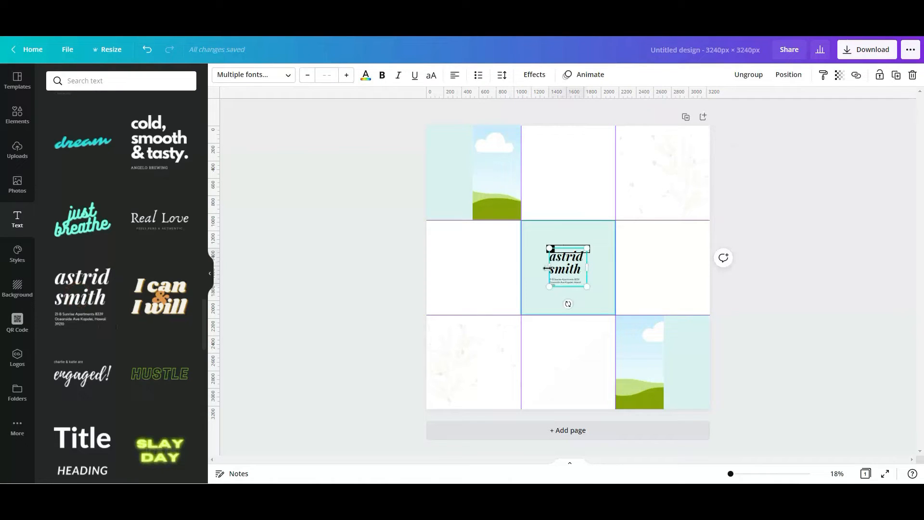
pyautogui.moveTo(566, 272); pyautogui.dragTo(496, 294)
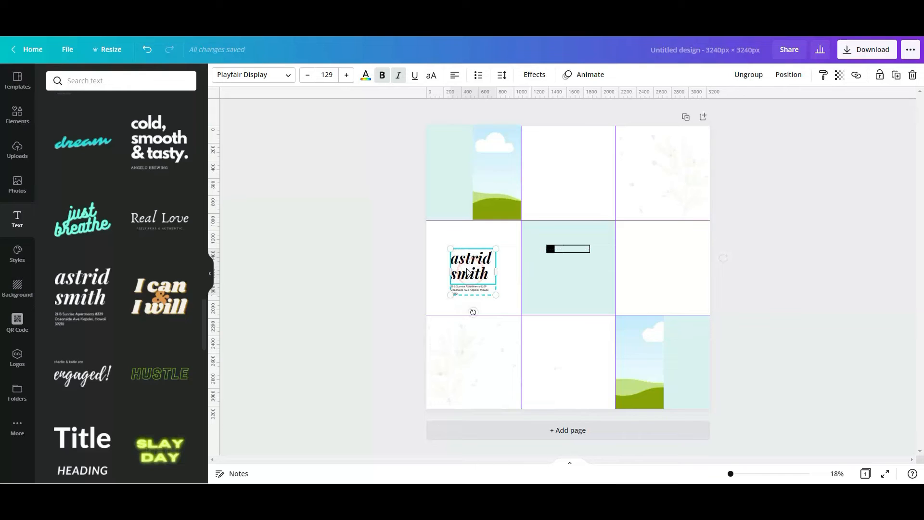
pyautogui.moveTo(496, 272); pyautogui.dragTo(449, 260)
# Step: Reduce the name heading's font size step by step with the minus button
pyautogui.doubleClick(474, 269)
pyautogui.click(307, 76)
pyautogui.click(307, 76)
pyautogui.click(307, 76)
pyautogui.click(307, 76)
pyautogui.click(307, 76)
pyautogui.click(307, 76)
pyautogui.click(307, 76)
pyautogui.click(308, 76)
pyautogui.click(307, 76)
pyautogui.click(307, 76)
pyautogui.click(307, 77)
pyautogui.click(307, 76)
pyautogui.click(307, 76)
pyautogui.click(308, 76)
pyautogui.click(307, 76)
pyautogui.click(307, 77)
pyautogui.click(307, 76)
pyautogui.click(307, 76)
pyautogui.click(307, 76)
pyautogui.click(307, 76)
# Step: Widen the box so the name fits one line and move the block onto the top-left tile
pyautogui.moveTo(496, 266); pyautogui.dragTo(506, 264)
pyautogui.click(380, 268)
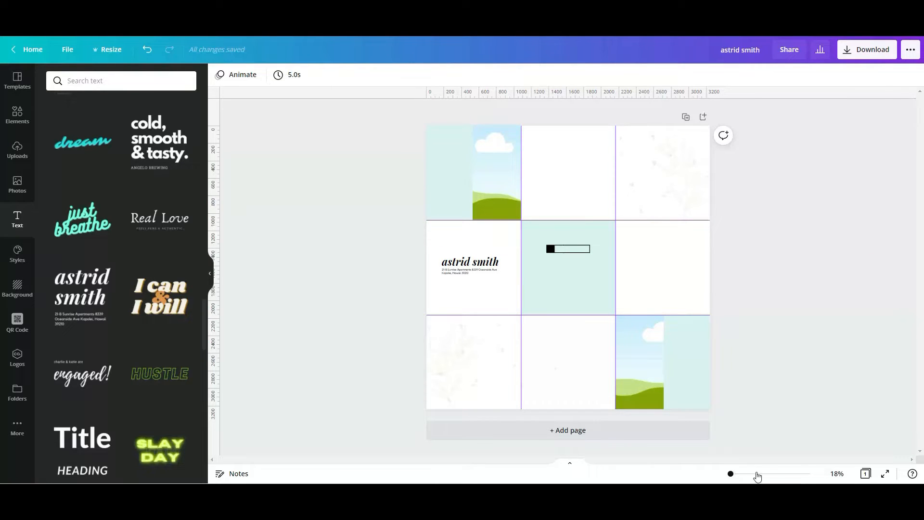
pyautogui.moveTo(462, 264); pyautogui.dragTo(470, 181)
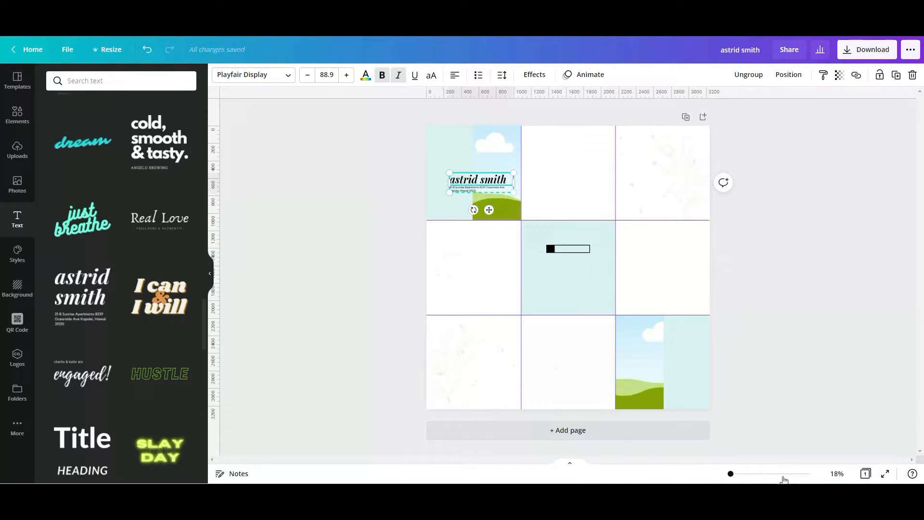
pyautogui.click(750, 475)
pyautogui.moveTo(624, 460); pyautogui.dragTo(436, 469)
# Step: Move the text block into the top-left corner of the tile
pyautogui.click(736, 474)
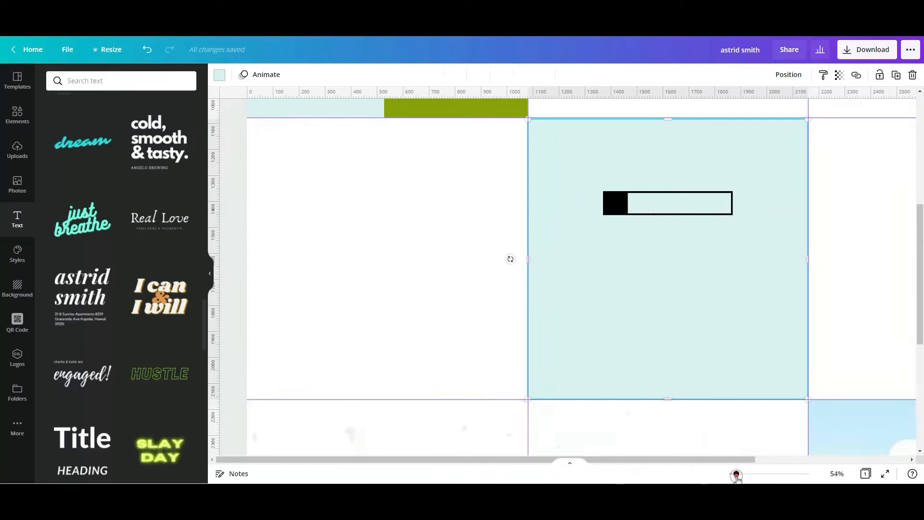
pyautogui.scroll(6, 452, 417)
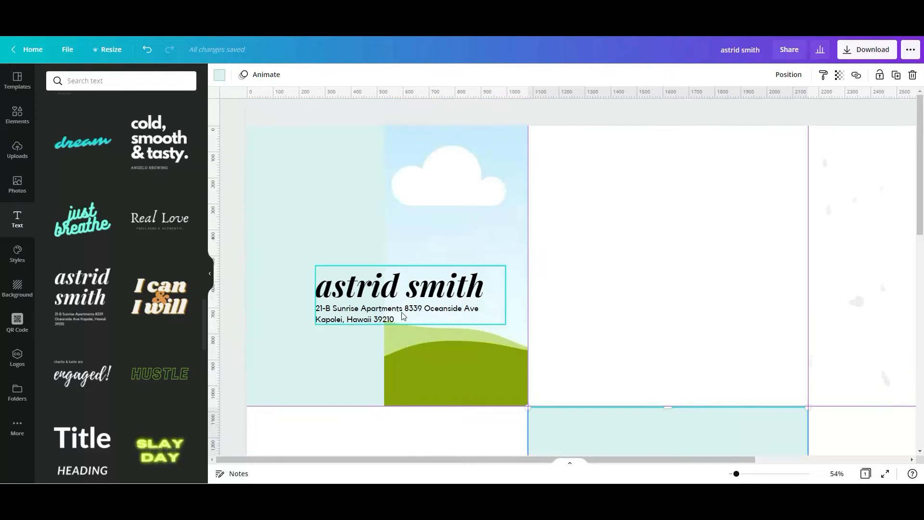
pyautogui.moveTo(405, 302); pyautogui.dragTo(354, 186)
# Step: Replace the heading with the realtor's name and delete the address text after 21-B
pyautogui.click(384, 176)
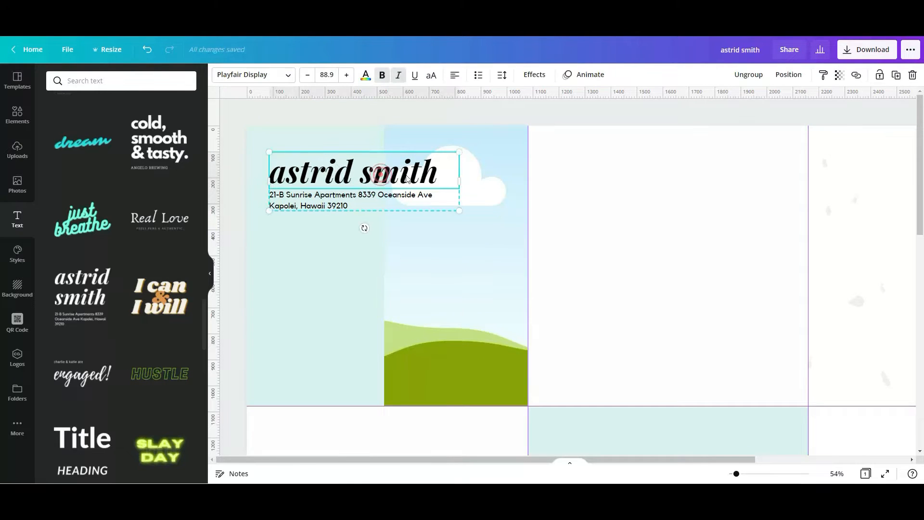
pyautogui.doubleClick(407, 175)
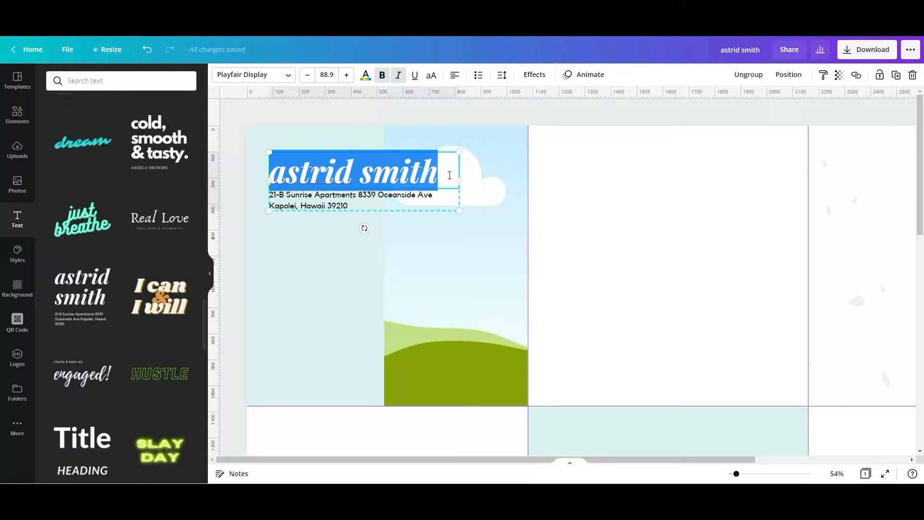
pyautogui.write('Kay')
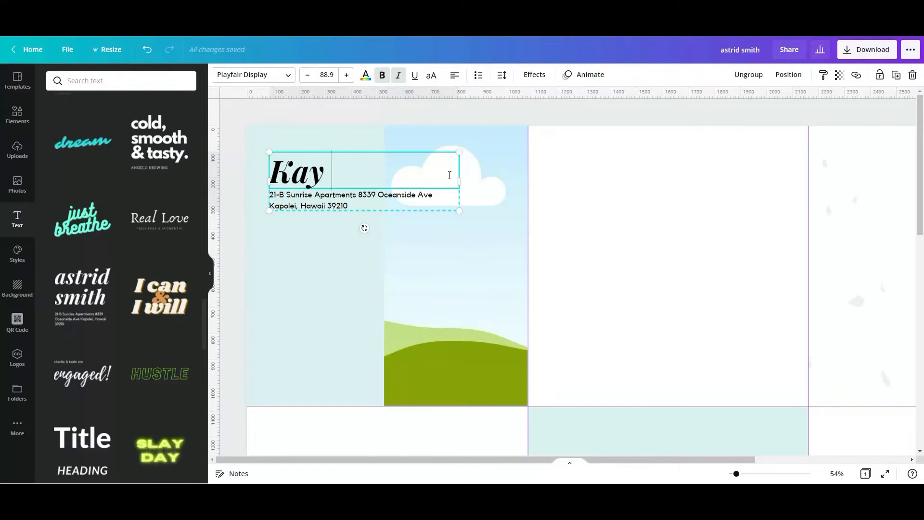
pyautogui.write(' Smith')
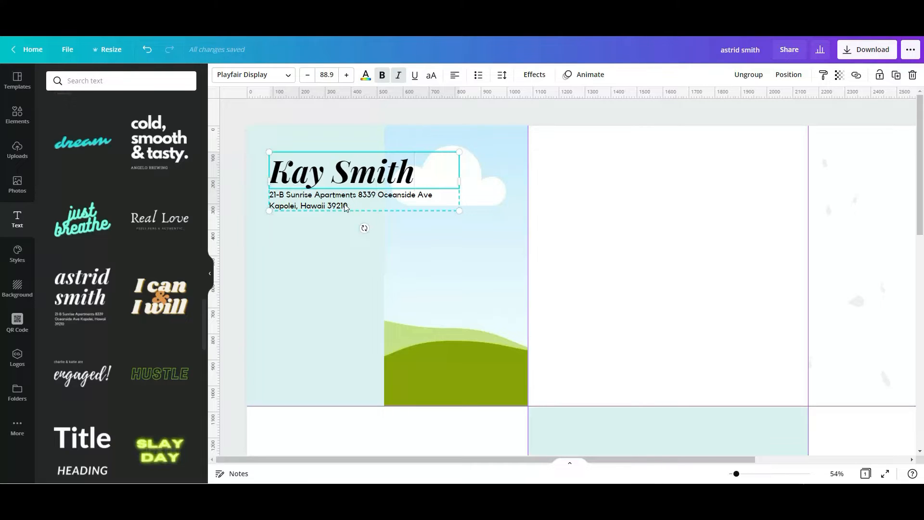
pyautogui.doubleClick(317, 203)
pyautogui.moveTo(354, 205); pyautogui.dragTo(285, 196)
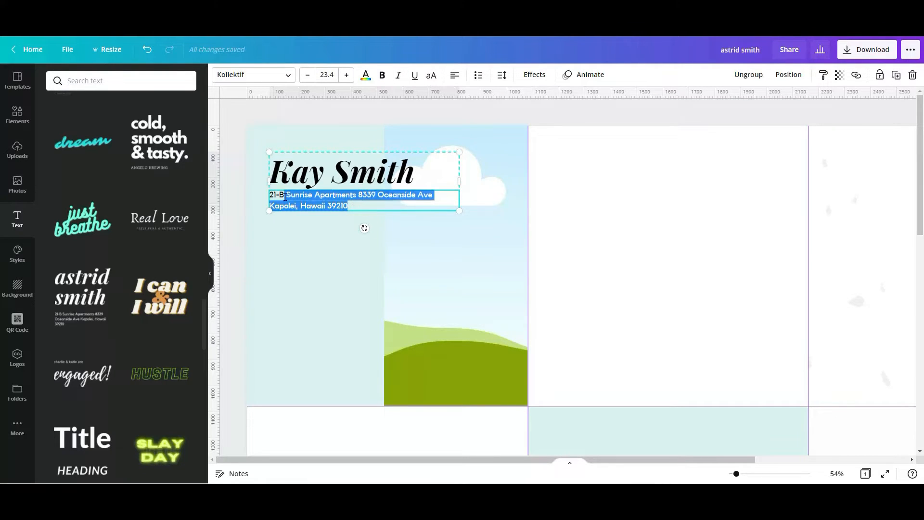
pyautogui.press('BackSpace')
pyautogui.press('BackSpace')
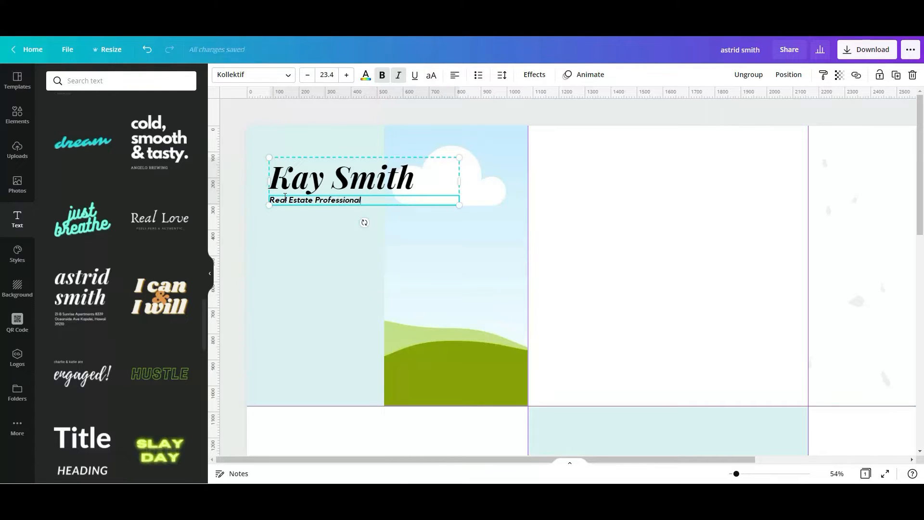
pyautogui.click(236, 219)
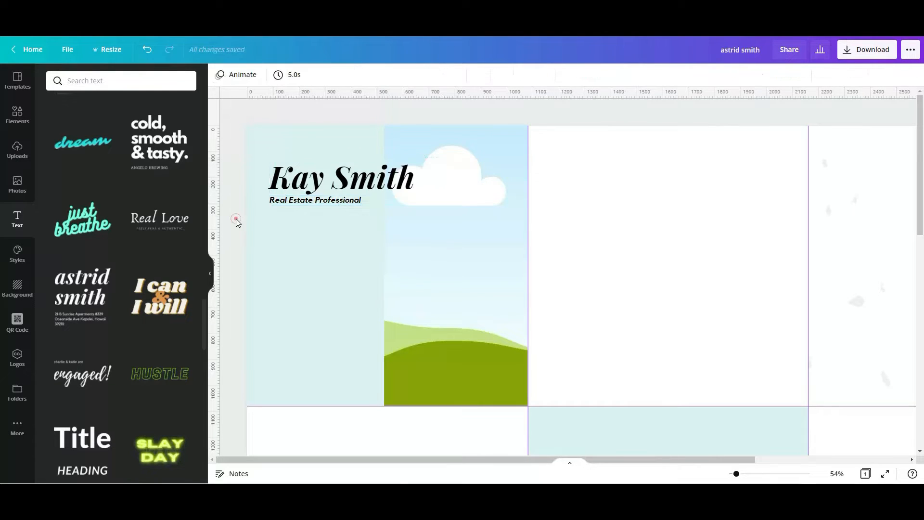
# Step: Shift the name and subtitle group slightly higher on the tile
pyautogui.click(311, 191)
pyautogui.moveTo(335, 185)
pyautogui.mouseDown()
pyautogui.moveTo(354, 183)
pyautogui.moveTo(328, 182)
pyautogui.moveTo(335, 179)
pyautogui.mouseUp()
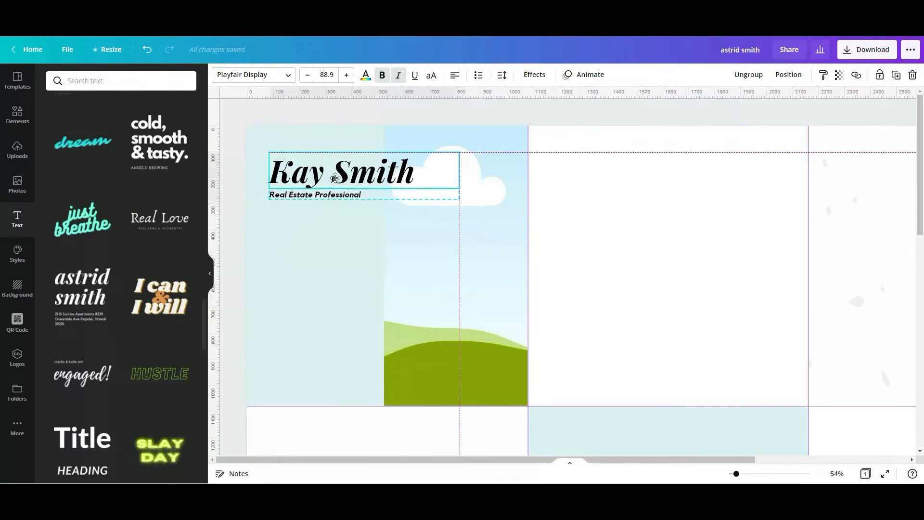
pyautogui.click(677, 270)
pyautogui.click(330, 174)
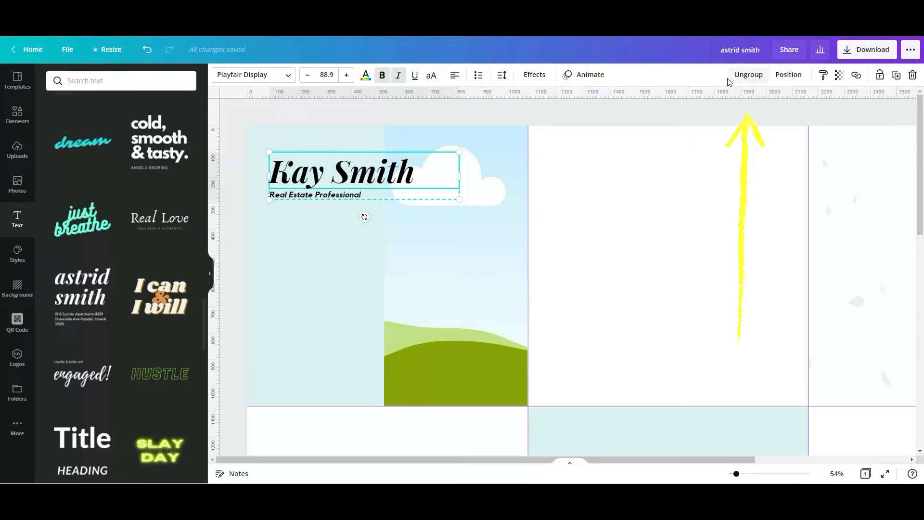
# Step: Ungroup the name and subtitle, then nudge 'Real Estate Professional' and the heading down
pyautogui.click(750, 78)
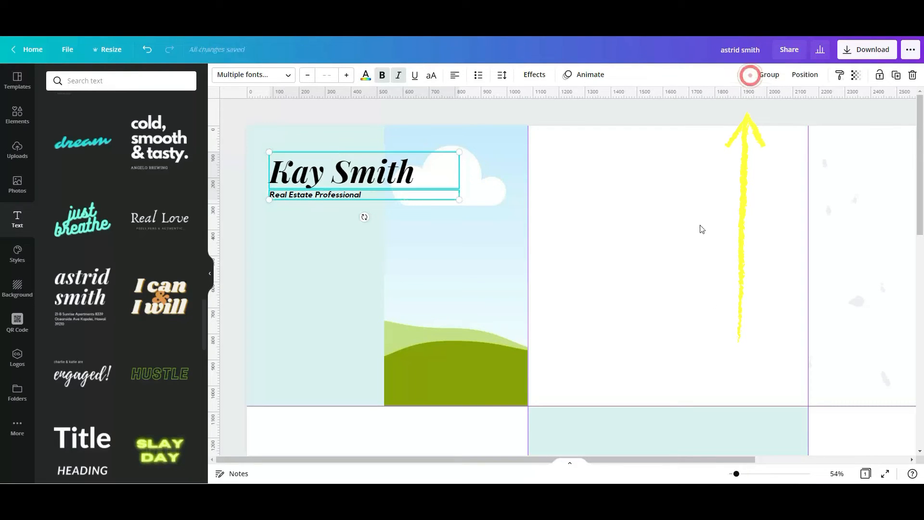
pyautogui.click(646, 244)
pyautogui.moveTo(320, 191); pyautogui.dragTo(320, 199)
pyautogui.click(636, 212)
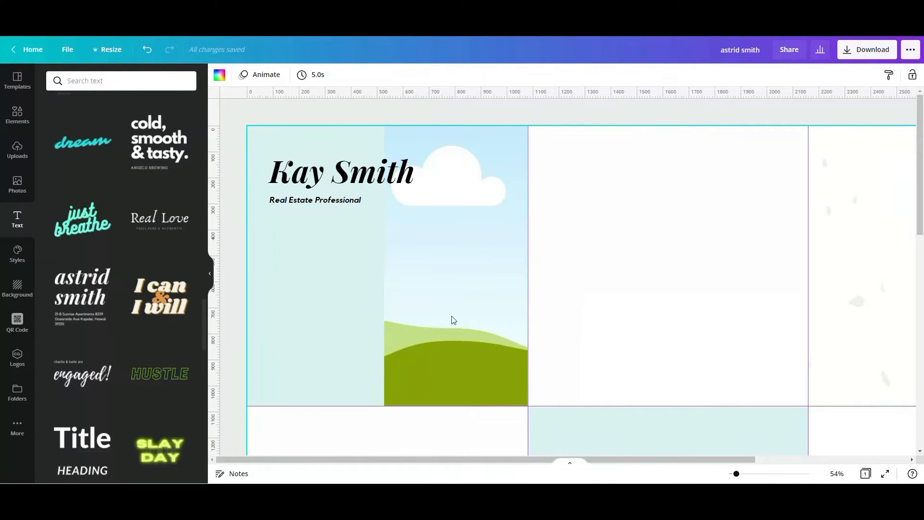
pyautogui.click(306, 203)
pyautogui.moveTo(305, 203); pyautogui.dragTo(306, 208)
pyautogui.click(305, 176)
pyautogui.moveTo(306, 176); pyautogui.dragTo(306, 184)
pyautogui.click(587, 238)
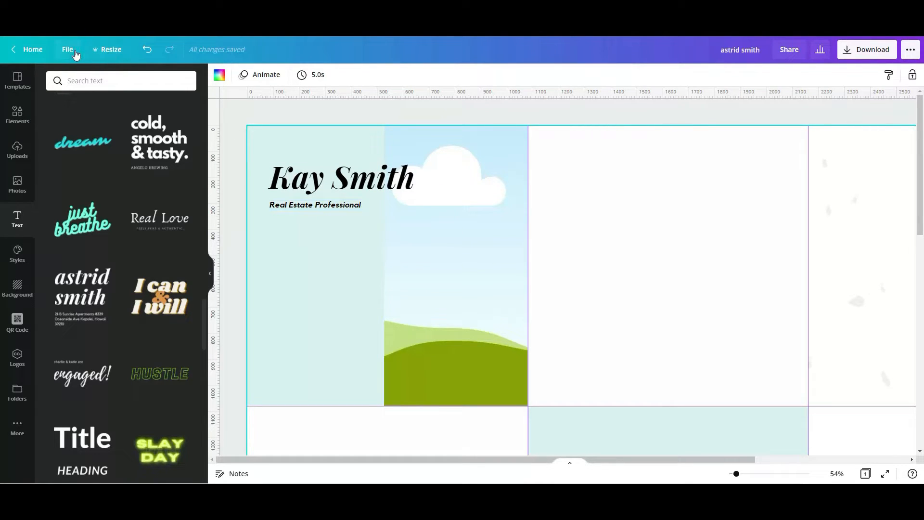
# Step: Show margin guides, align the name and tagline to the margin, and open Photos
pyautogui.click(75, 52)
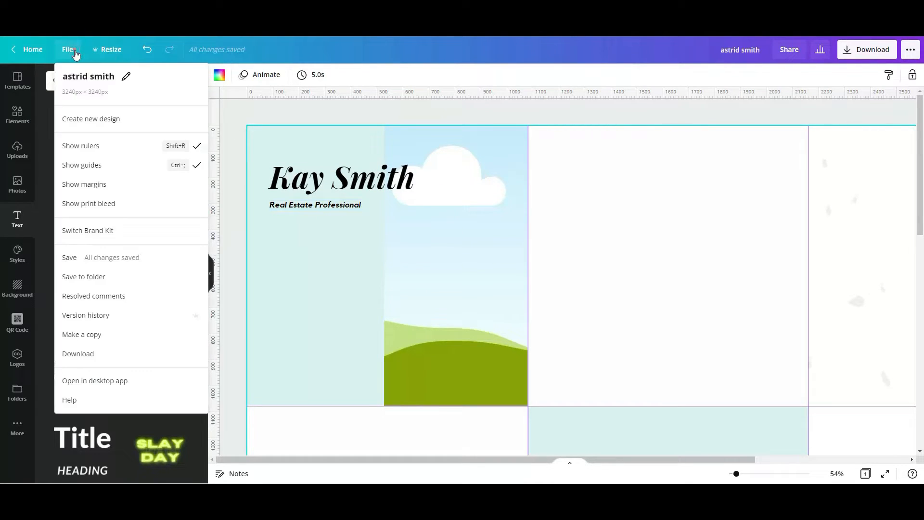
pyautogui.click(132, 192)
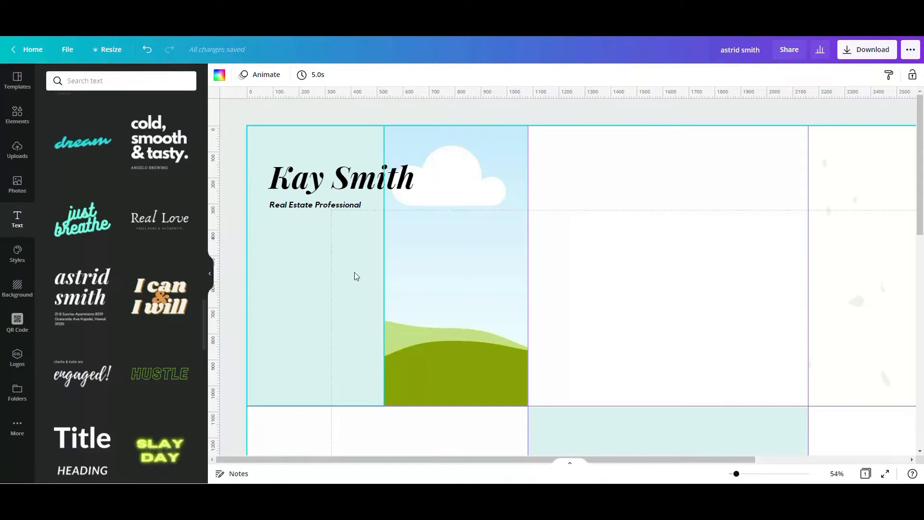
pyautogui.click(232, 248)
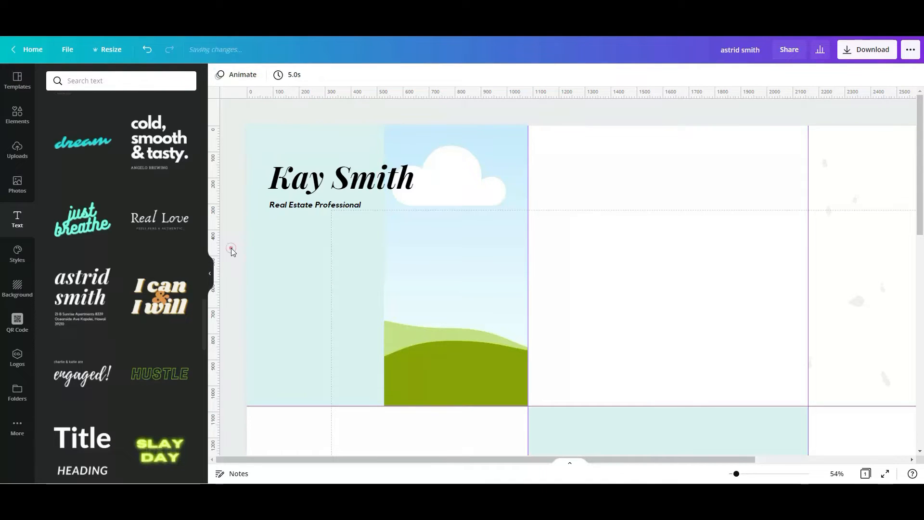
pyautogui.moveTo(309, 186); pyautogui.dragTo(319, 209)
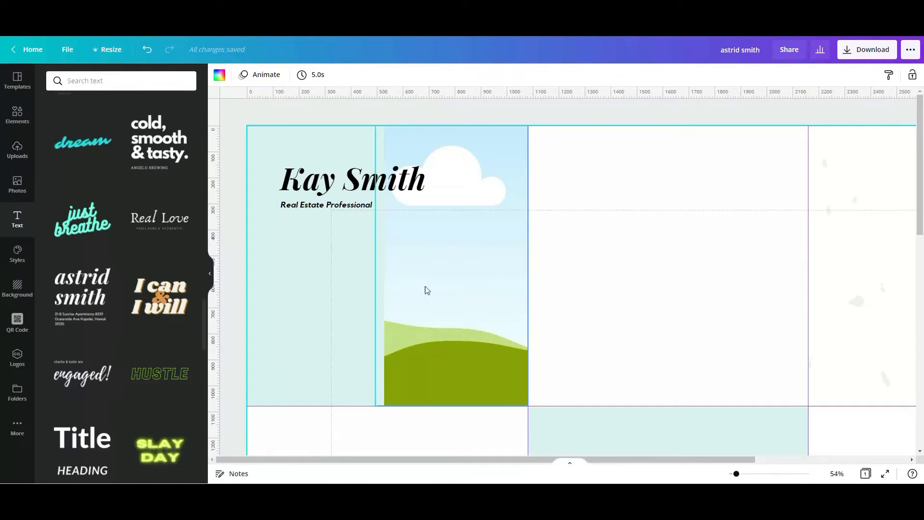
pyautogui.click(18, 192)
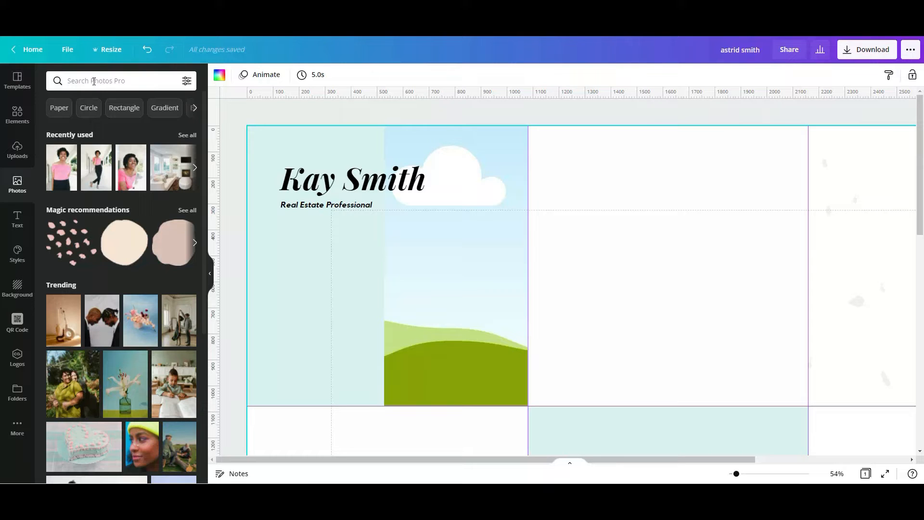
# Step: Drop the pink-top portrait into the sky frame, undoing a first wrong photo
pyautogui.moveTo(104, 177); pyautogui.dragTo(396, 248)
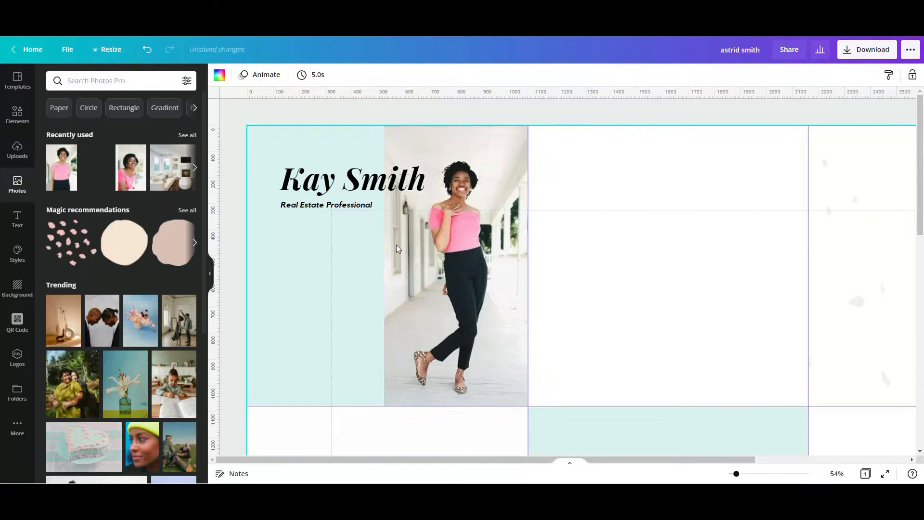
pyautogui.click(155, 53)
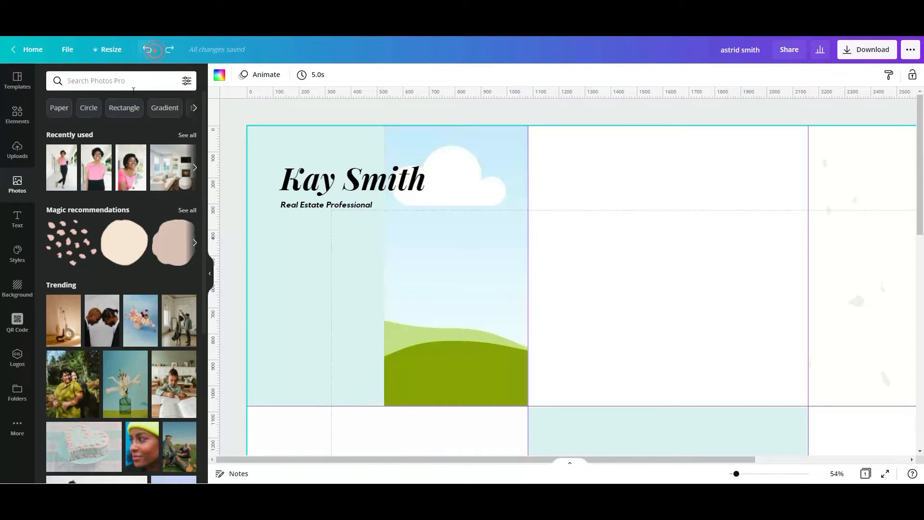
pyautogui.moveTo(95, 174); pyautogui.dragTo(390, 230)
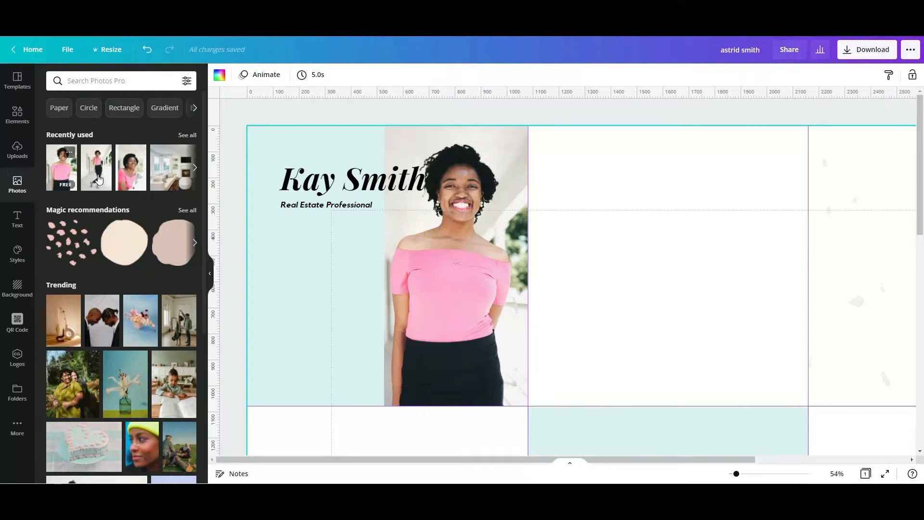
# Step: Adjust the portrait's crop inside the frame so the woman is centred
pyautogui.doubleClick(461, 273)
pyautogui.moveTo(462, 274); pyautogui.dragTo(426, 275)
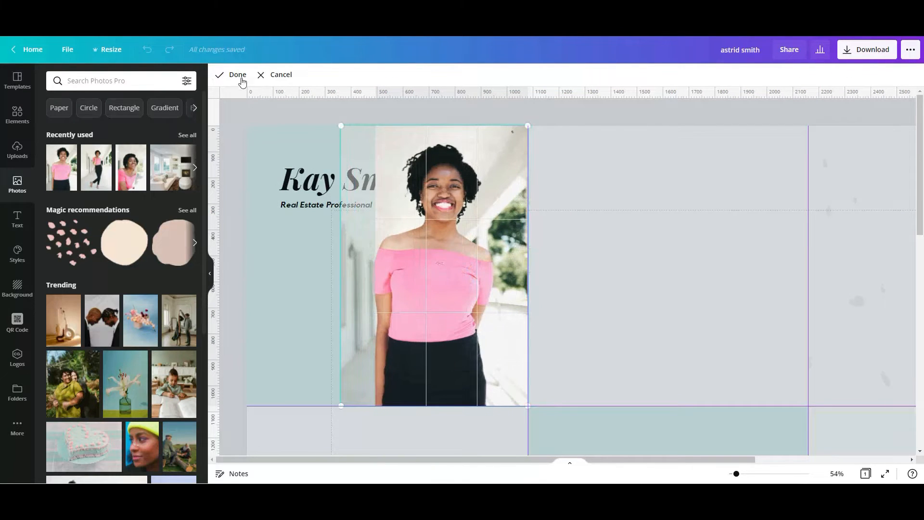
pyautogui.click(238, 76)
pyautogui.click(239, 149)
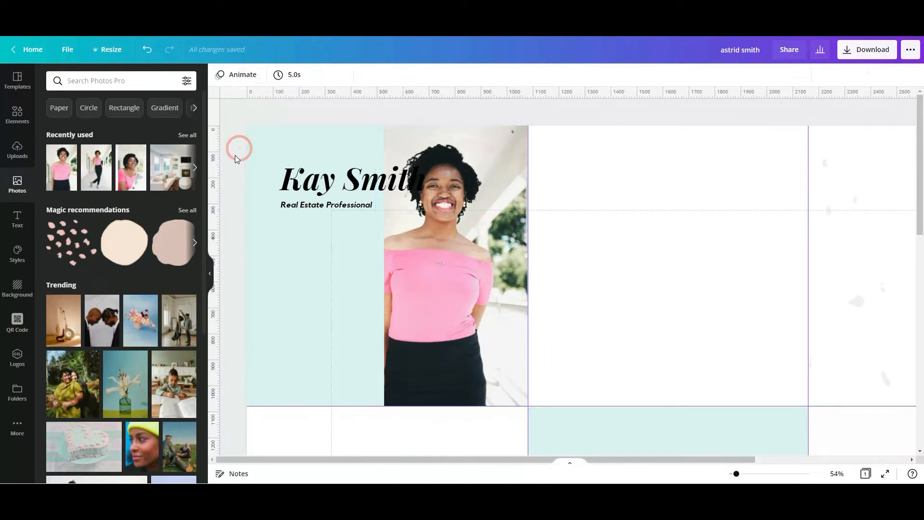
pyautogui.doubleClick(447, 284)
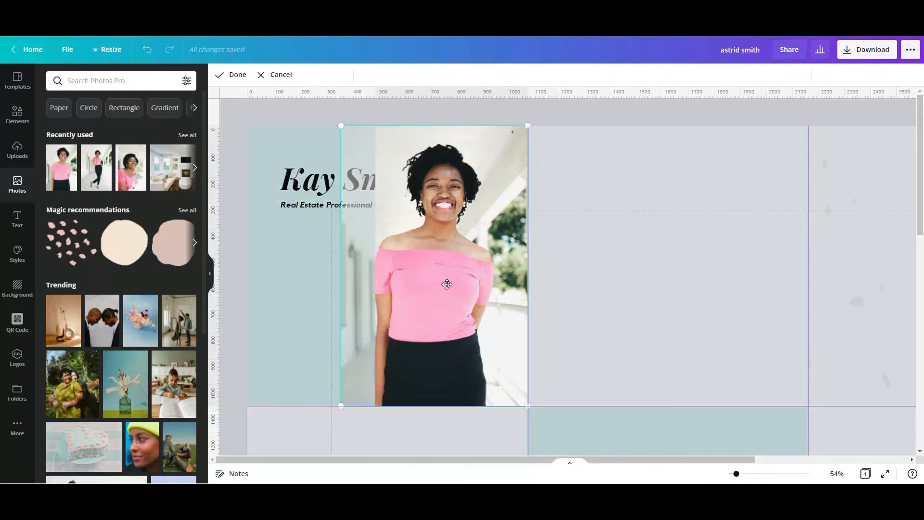
pyautogui.moveTo(447, 284); pyautogui.dragTo(469, 284)
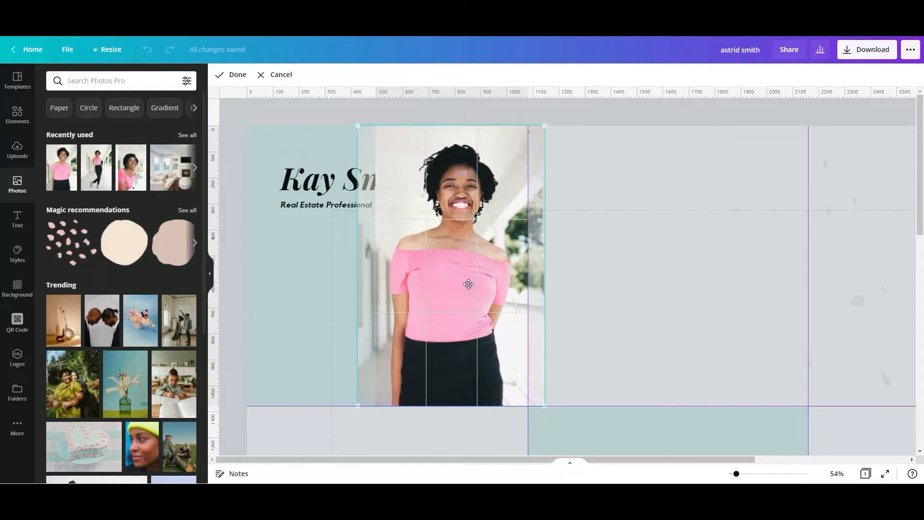
pyautogui.click(237, 75)
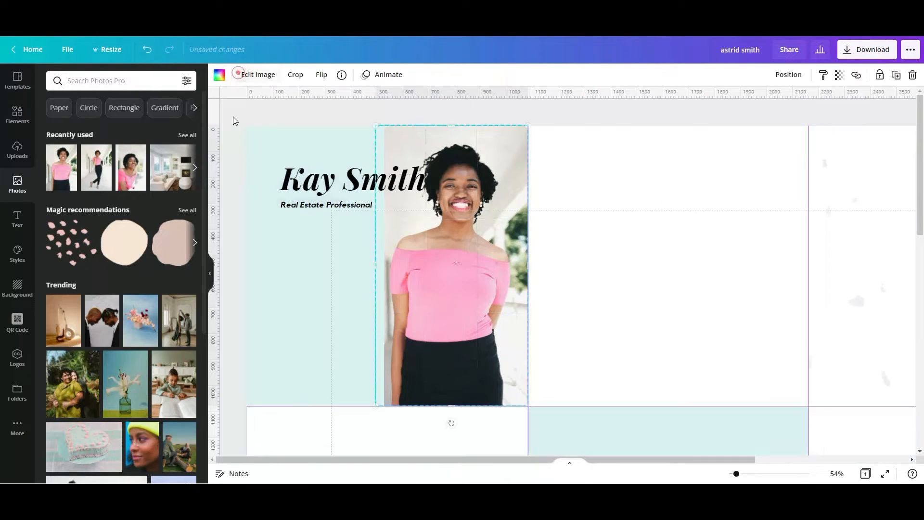
pyautogui.click(233, 168)
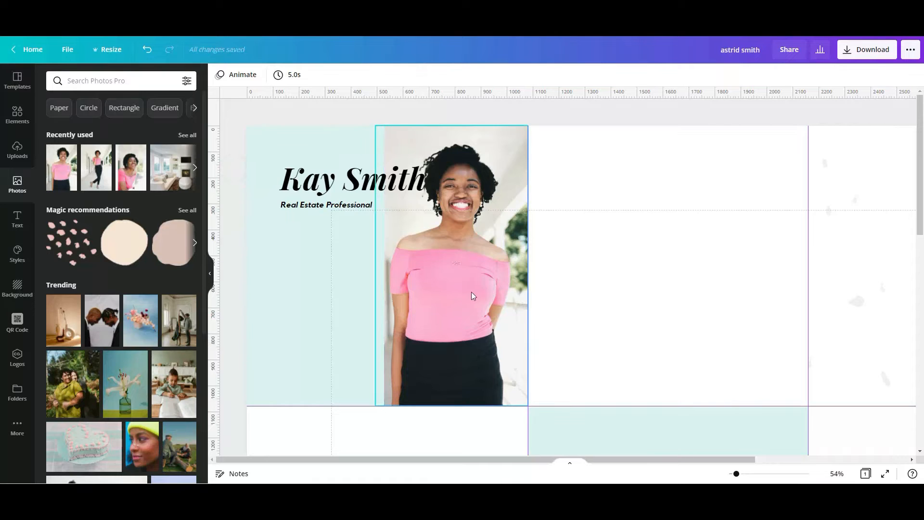
pyautogui.doubleClick(459, 290)
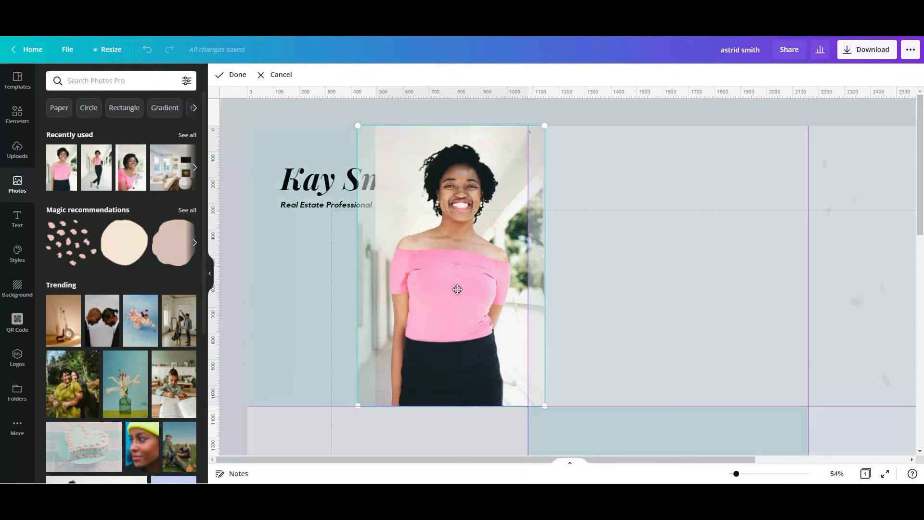
pyautogui.moveTo(462, 289); pyautogui.dragTo(467, 289)
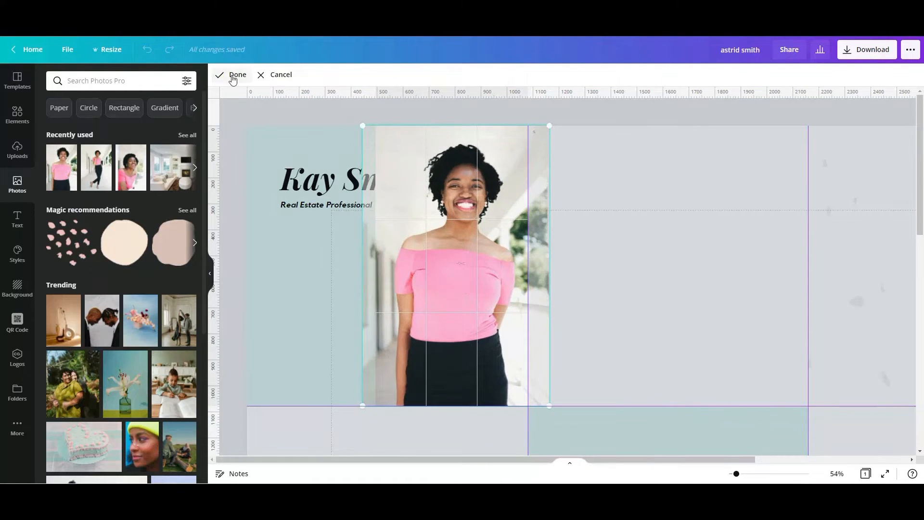
pyautogui.click(232, 74)
pyautogui.click(236, 155)
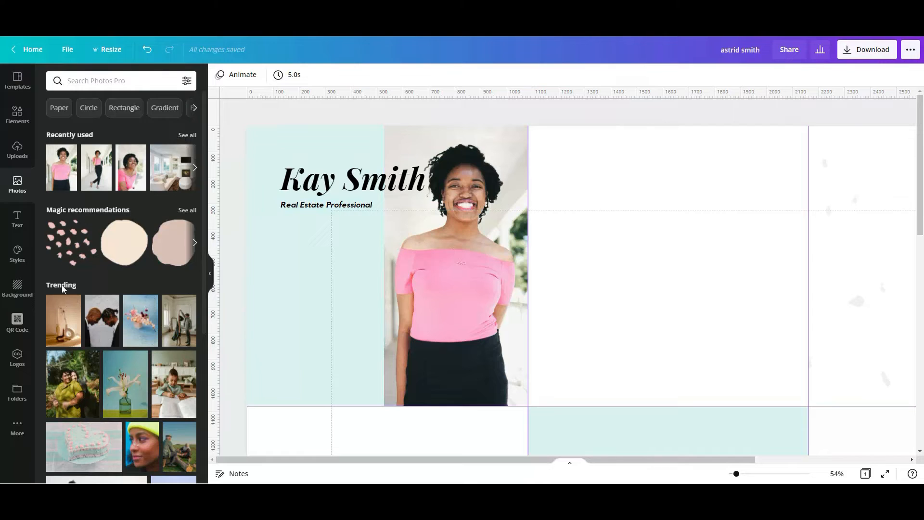
# Step: Duplicate the 'Real Estate Professional' line and move the copy toward the tile bottom
pyautogui.click(314, 208)
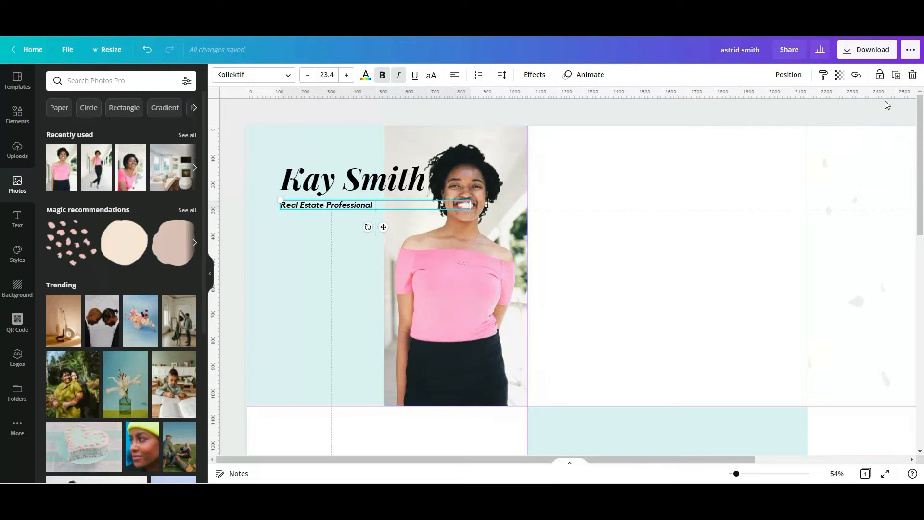
pyautogui.click(896, 75)
pyautogui.moveTo(343, 208); pyautogui.dragTo(337, 362)
# Step: Replace the copy's text with the realtor's name, a placeholder phone number, 'Address @' and 'Location'
pyautogui.doubleClick(333, 359)
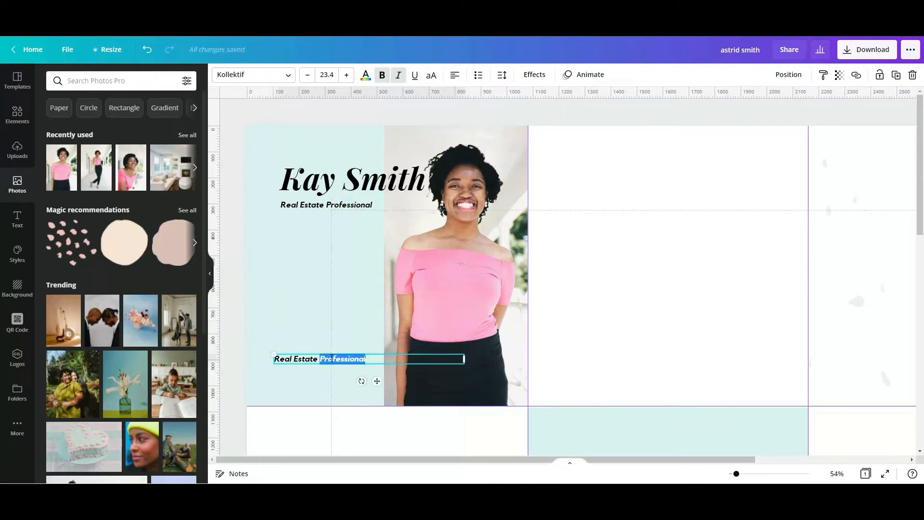
pyautogui.press('BackSpace')
pyautogui.press('BackSpace')
pyautogui.press('BackSpace')
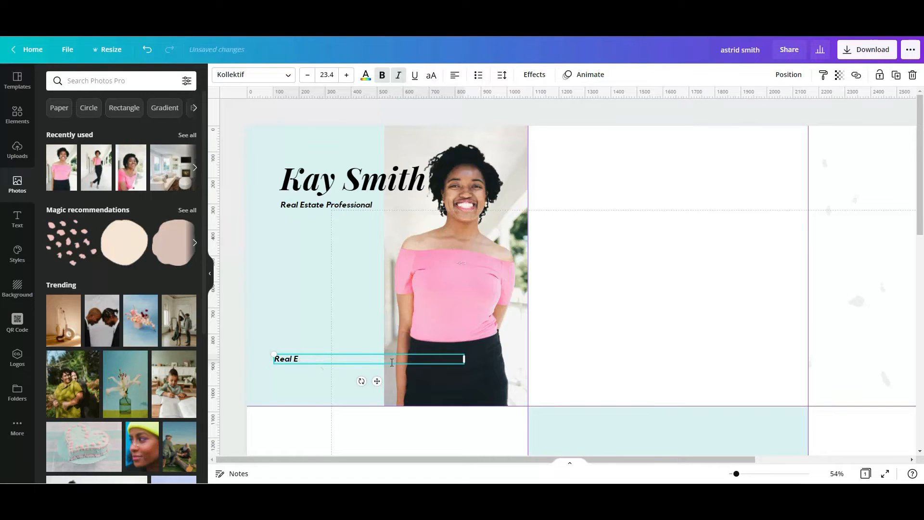
pyautogui.press('BackSpace')
pyautogui.write('Kay SMit')
pyautogui.press('BackSpace')
pyautogui.press('BackSpace')
pyautogui.press('BackSpace')
pyautogui.write('mith')
pyautogui.press('Return')
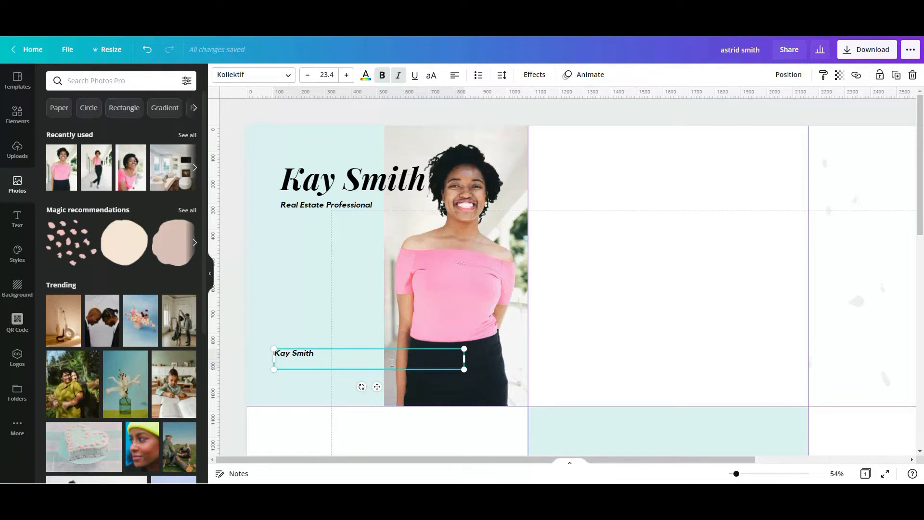
pyautogui.write('000.000.0000')
pyautogui.press('Return')
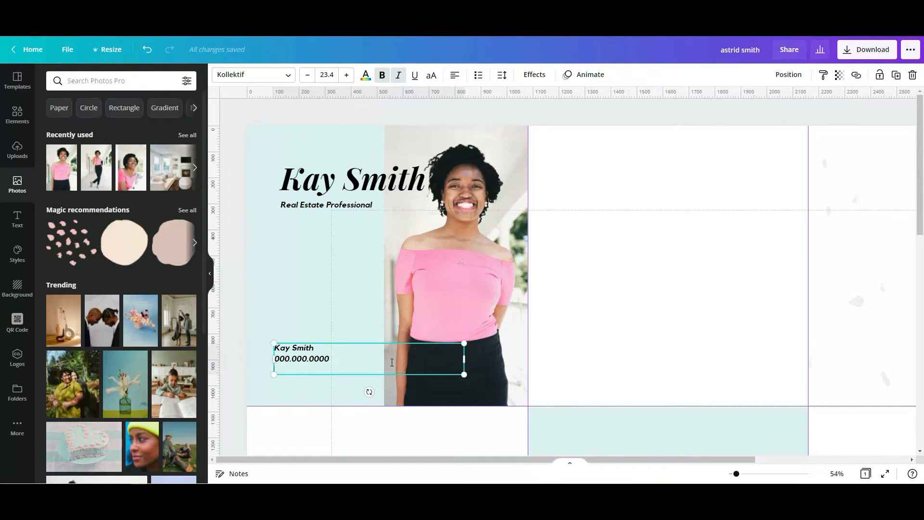
pyautogui.write('Adress')
pyautogui.press('BackSpace')
pyautogui.press('BackSpace')
pyautogui.press('BackSpace')
pyautogui.press('BackSpace')
pyautogui.write('s')
pyautogui.write('dress')
pyautogui.write(' @')
pyautogui.press('Return')
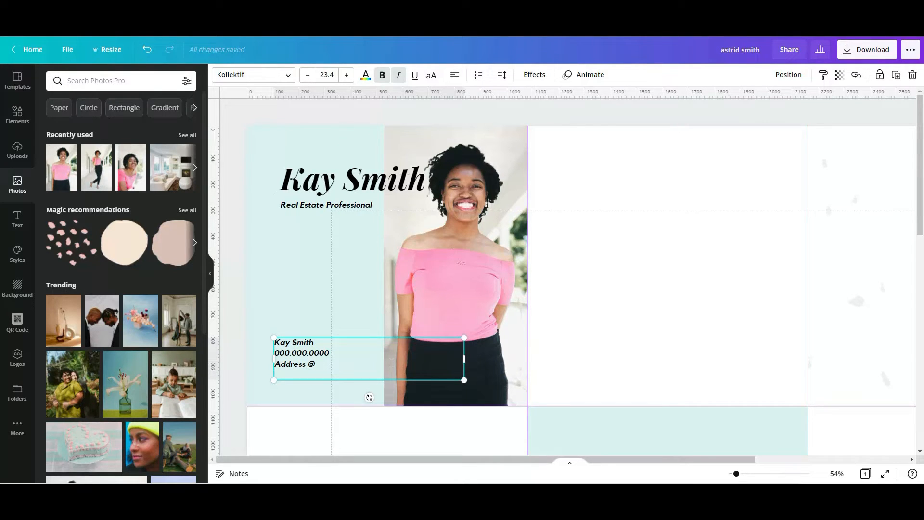
pyautogui.write('Location')
# Step: Move the contact block slightly down and right
pyautogui.click(236, 368)
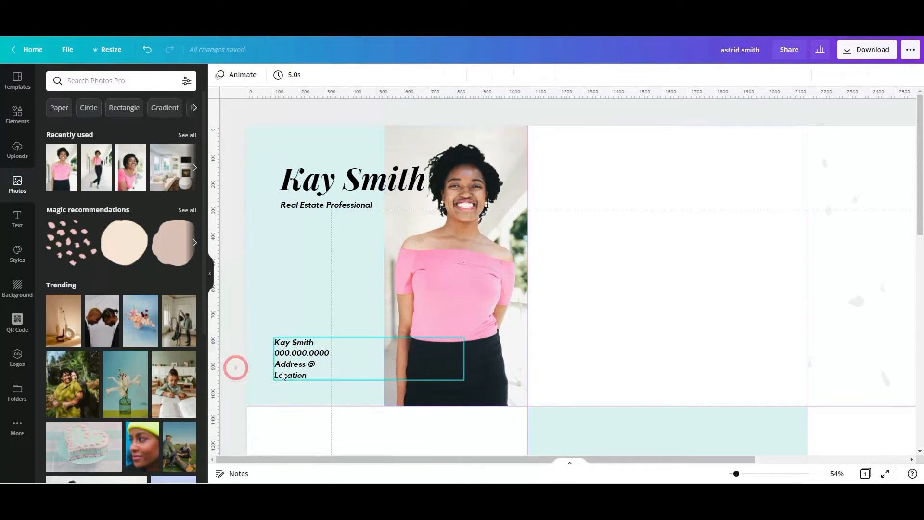
pyautogui.moveTo(287, 374); pyautogui.dragTo(309, 377)
pyautogui.click(237, 377)
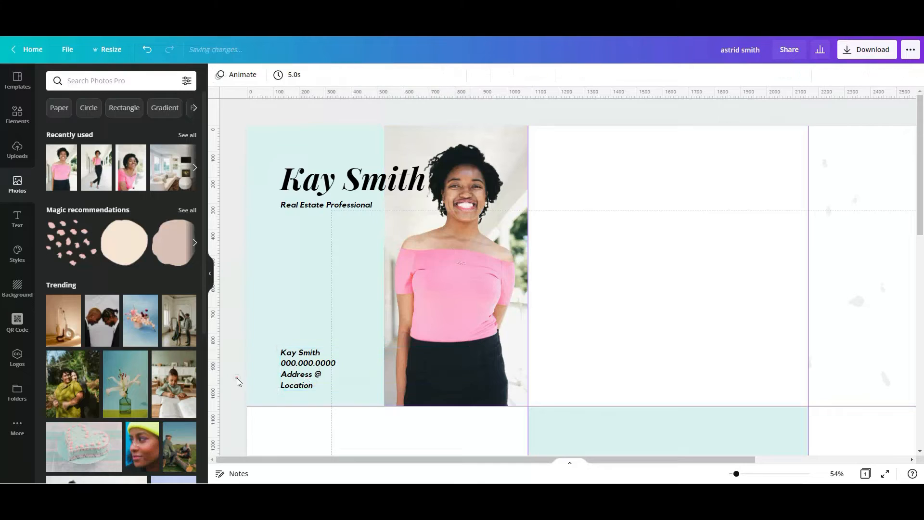
# Step: Set the contact text to size 17.4 and turn off bold and italic
pyautogui.click(310, 383)
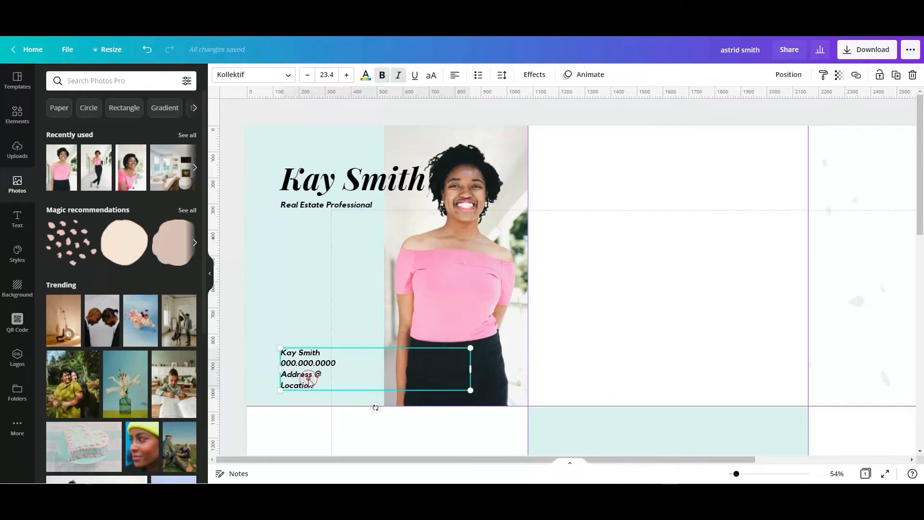
pyautogui.click(309, 78)
pyautogui.click(309, 78)
pyautogui.click(309, 78)
pyautogui.click(309, 79)
pyautogui.click(309, 78)
pyautogui.click(309, 79)
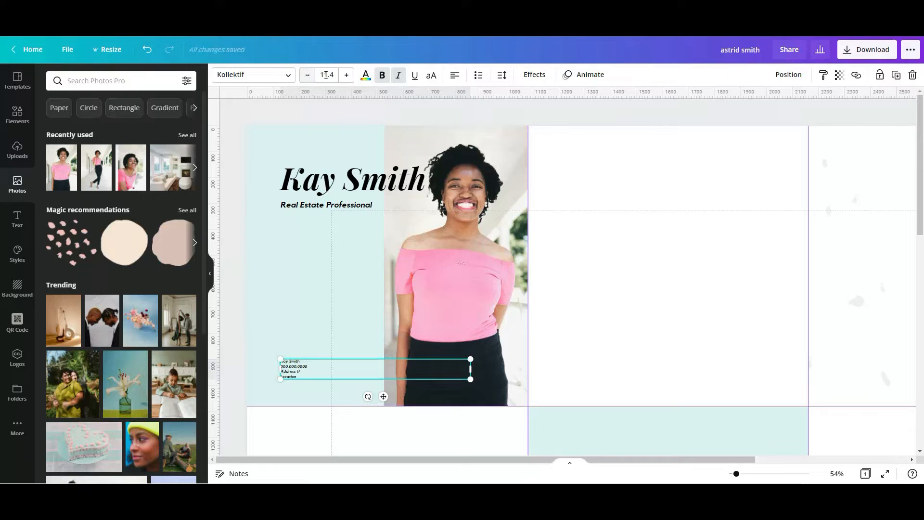
pyautogui.click(348, 75)
pyautogui.click(347, 75)
pyautogui.click(347, 75)
pyautogui.click(347, 75)
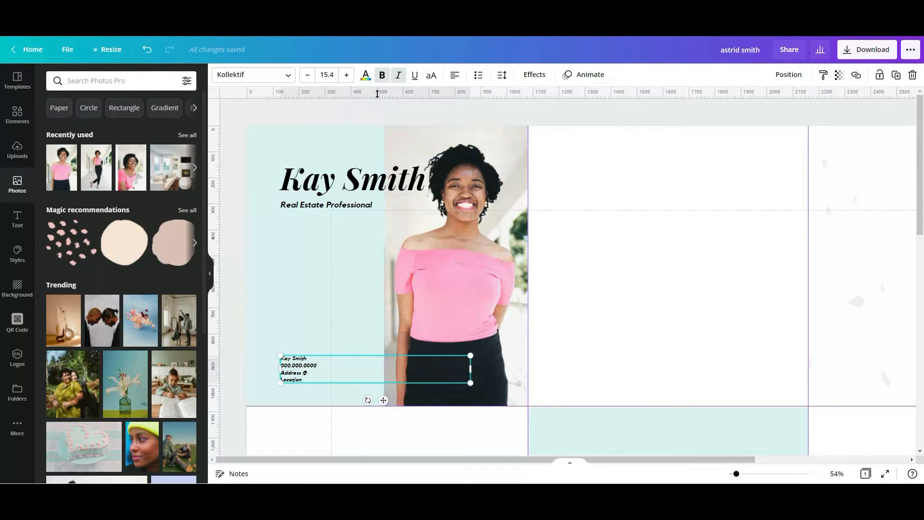
pyautogui.click(384, 79)
pyautogui.click(396, 79)
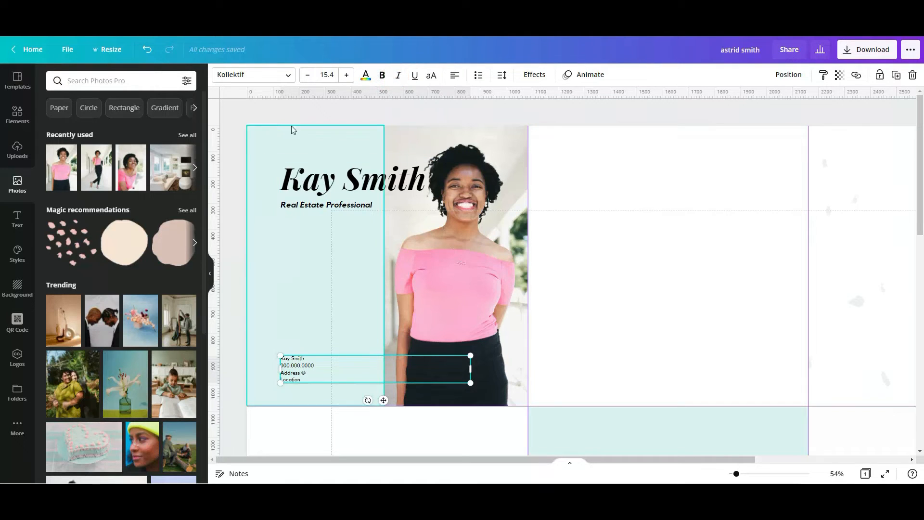
pyautogui.click(347, 75)
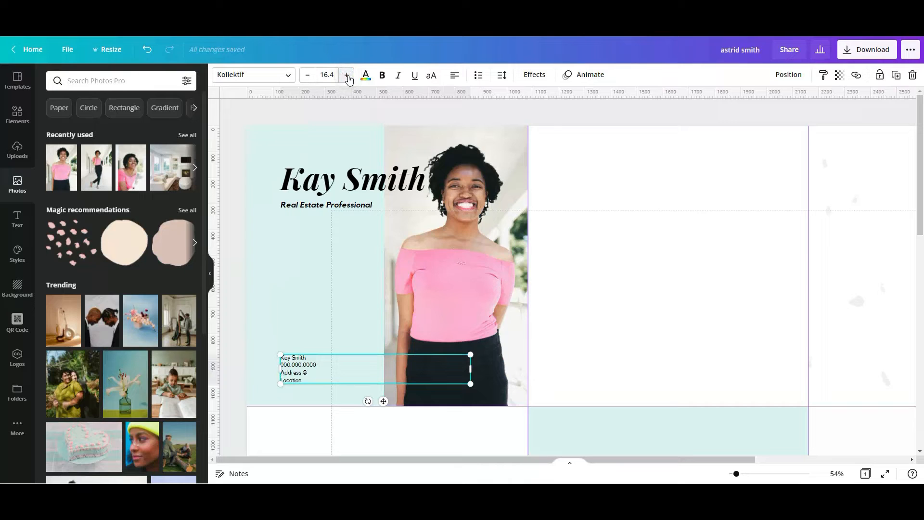
pyautogui.click(346, 75)
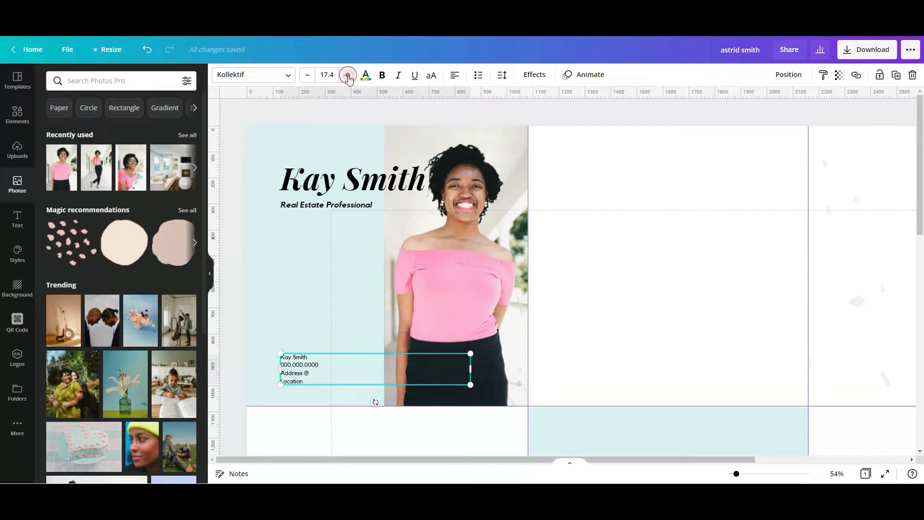
# Step: Lower the contact text slightly and increase its line spacing to about 1.47
pyautogui.click(231, 332)
pyautogui.moveTo(309, 374); pyautogui.dragTo(309, 377)
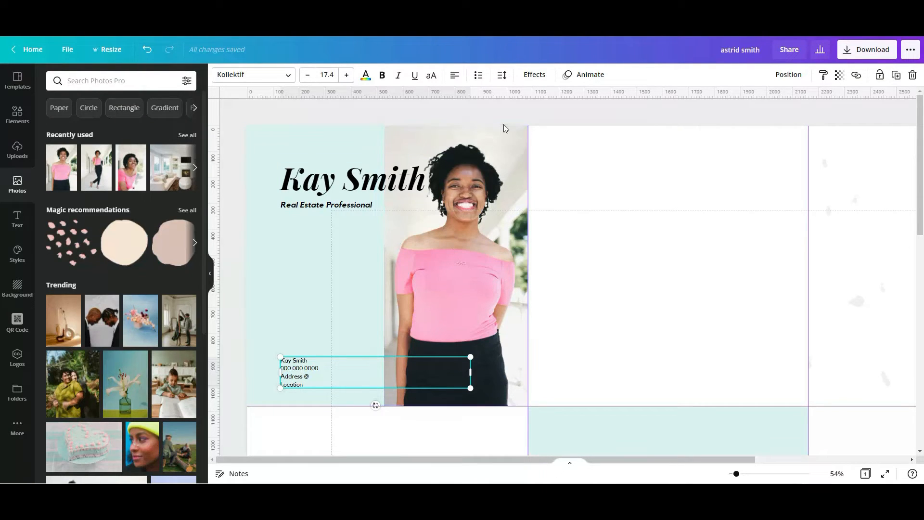
pyautogui.click(502, 77)
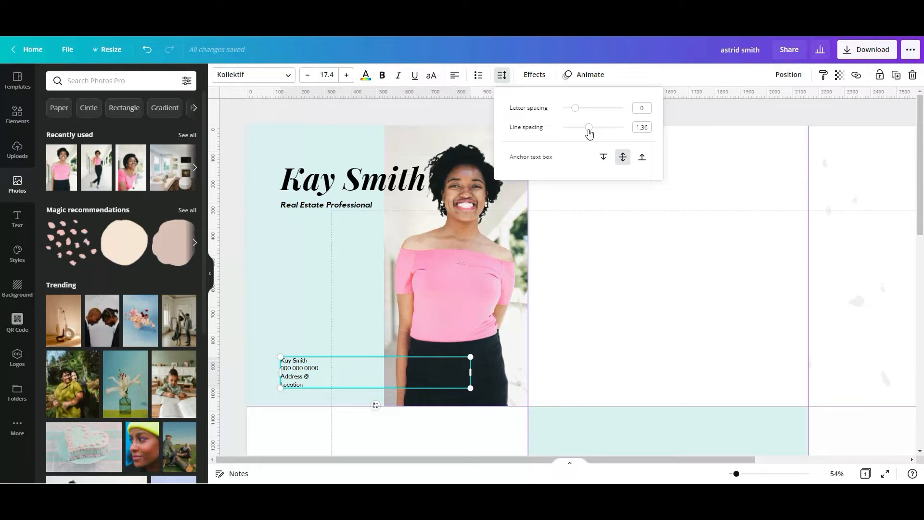
pyautogui.moveTo(590, 134); pyautogui.dragTo(594, 134)
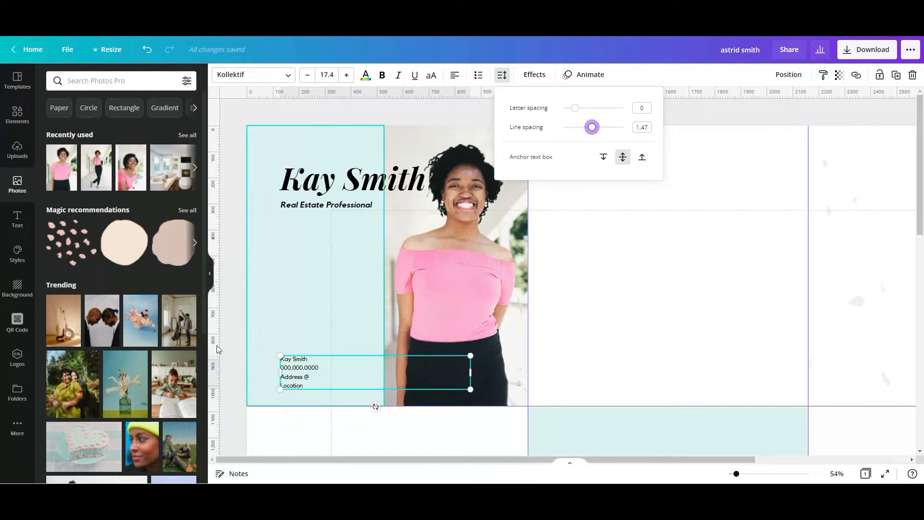
pyautogui.click(243, 362)
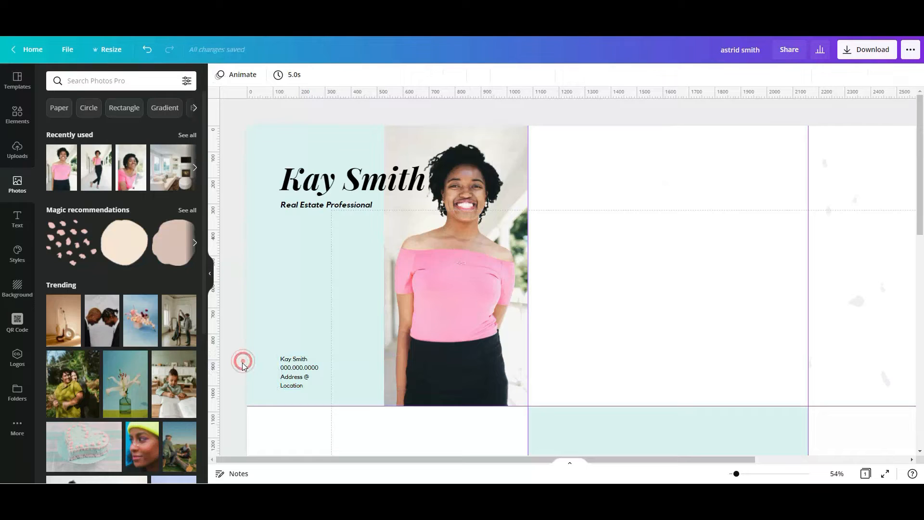
# Step: Narrow the contact text box from its right handle
pyautogui.click(426, 375)
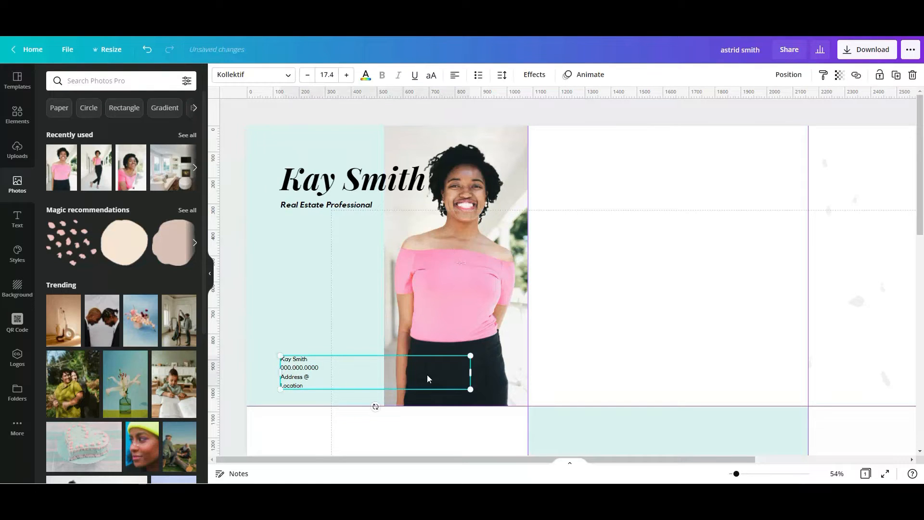
pyautogui.moveTo(470, 374); pyautogui.dragTo(376, 374)
pyautogui.click(232, 372)
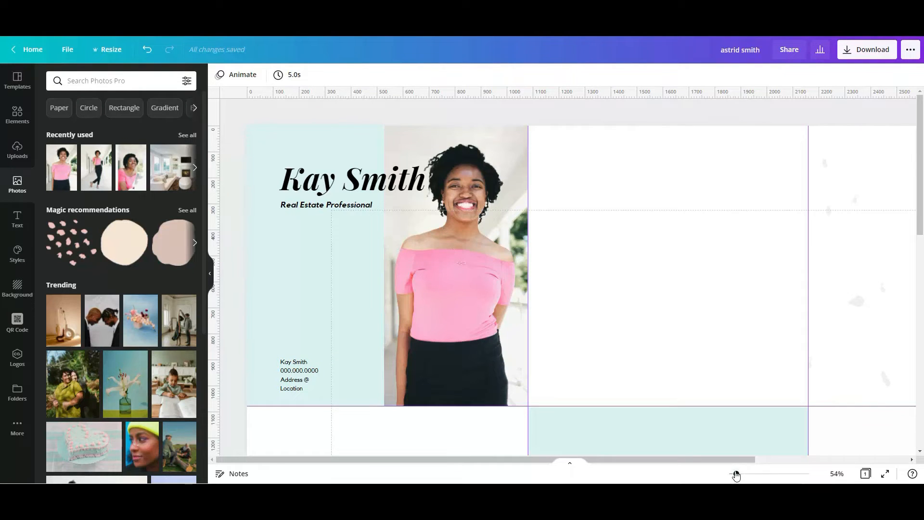
pyautogui.moveTo(732, 474); pyautogui.dragTo(729, 474)
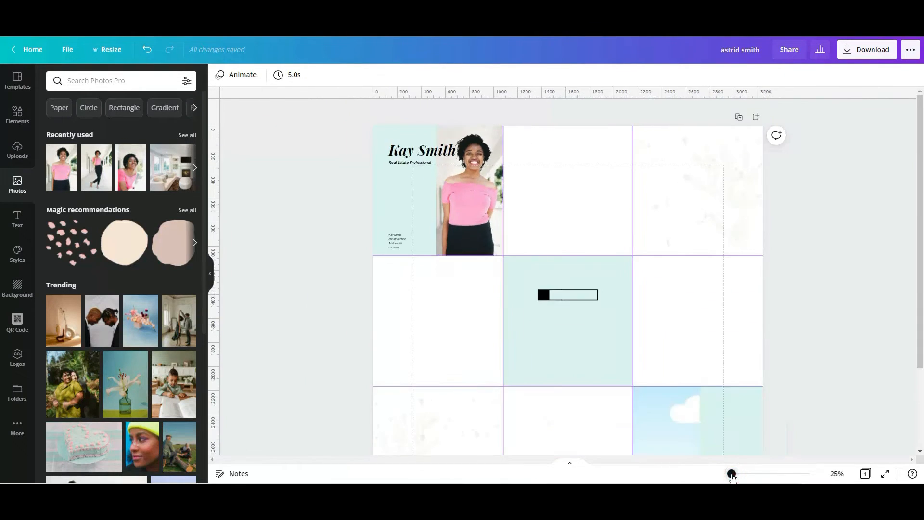
# Step: Search Elements for a magnifying glass and add the first graphic
pyautogui.click(737, 475)
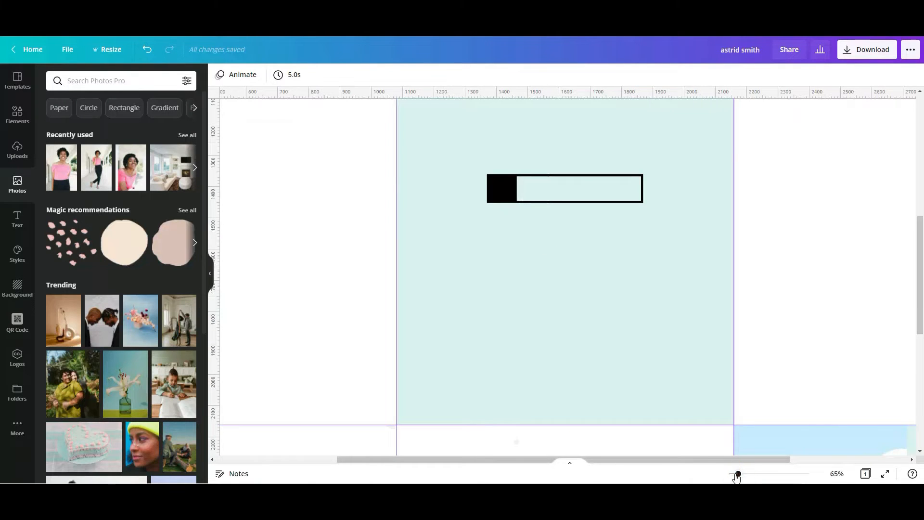
pyautogui.moveTo(736, 474); pyautogui.dragTo(734, 474)
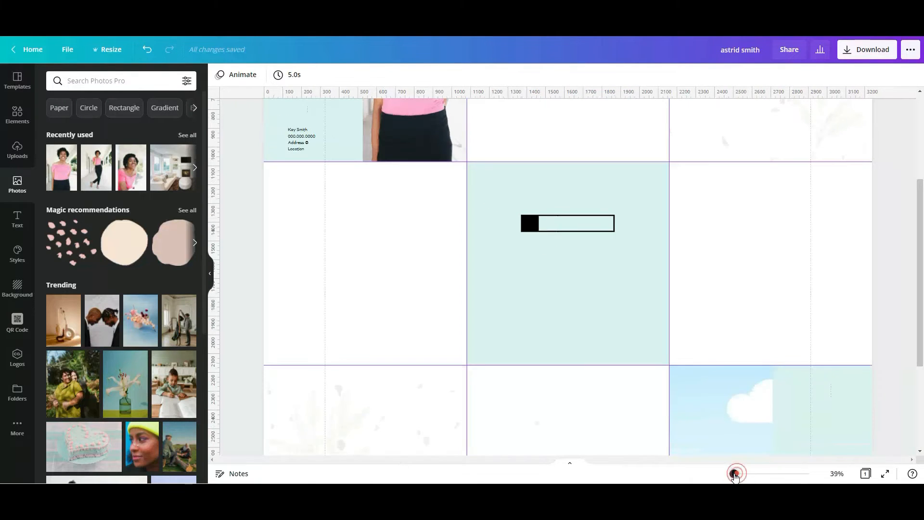
pyautogui.click(537, 234)
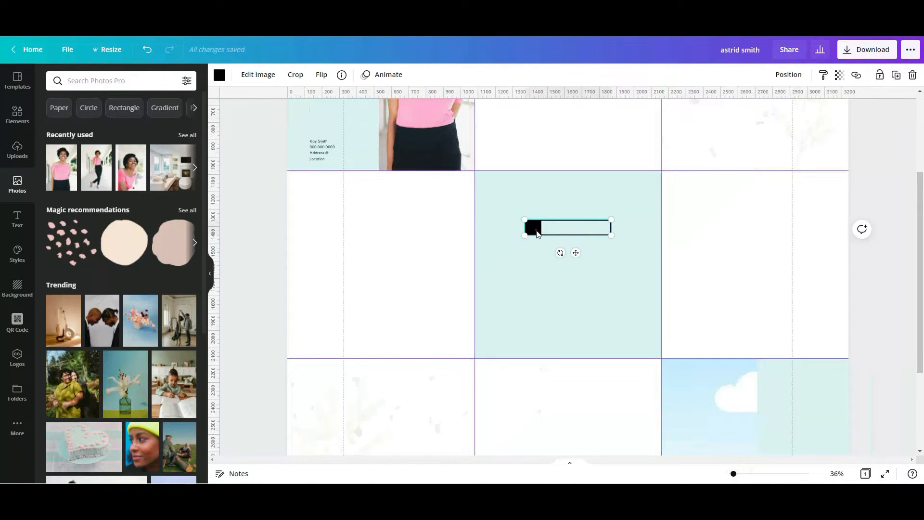
pyautogui.click(251, 144)
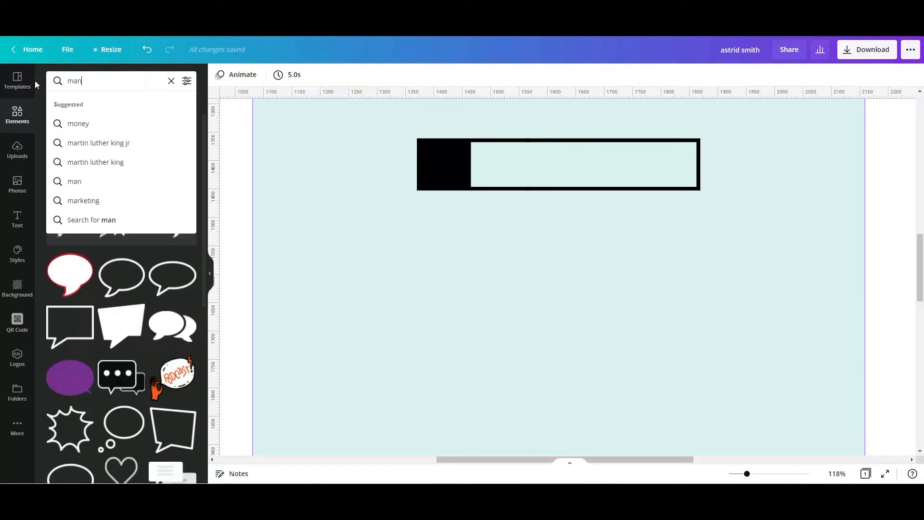
pyautogui.write('g')
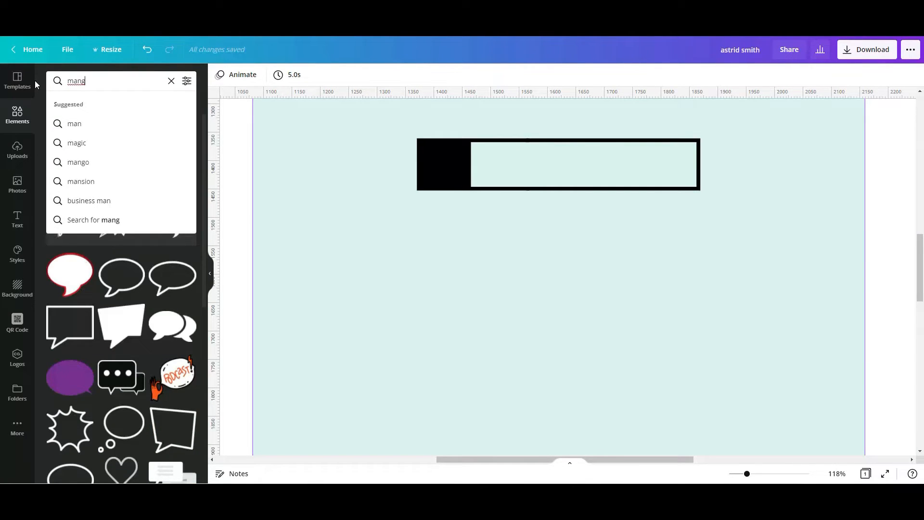
pyautogui.press('BackSpace')
pyautogui.press('BackSpace')
pyautogui.write('gne')
pyautogui.click(84, 164)
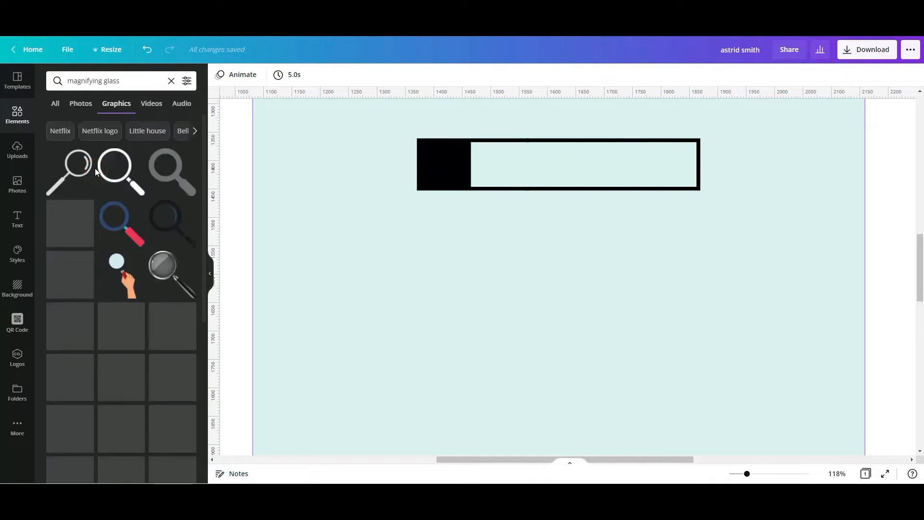
pyautogui.click(68, 174)
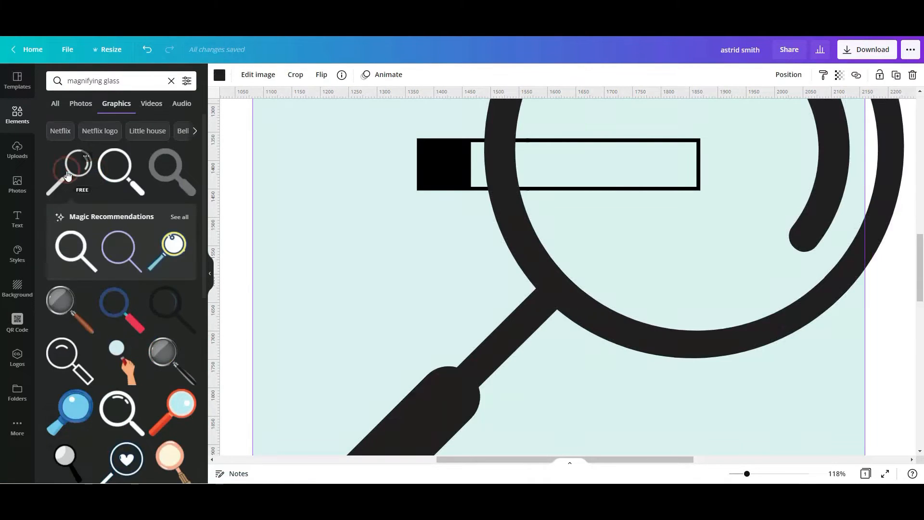
# Step: Recolour the magnifier graphic white
pyautogui.click(736, 475)
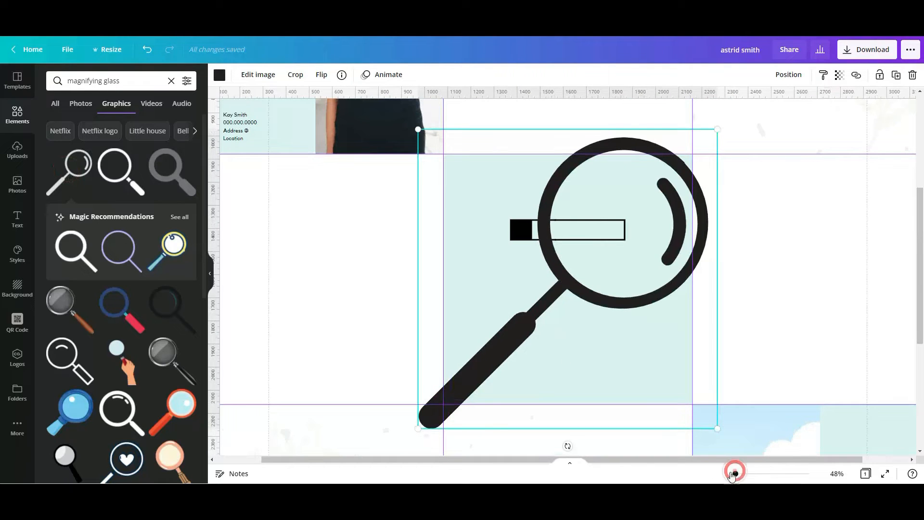
pyautogui.click(221, 76)
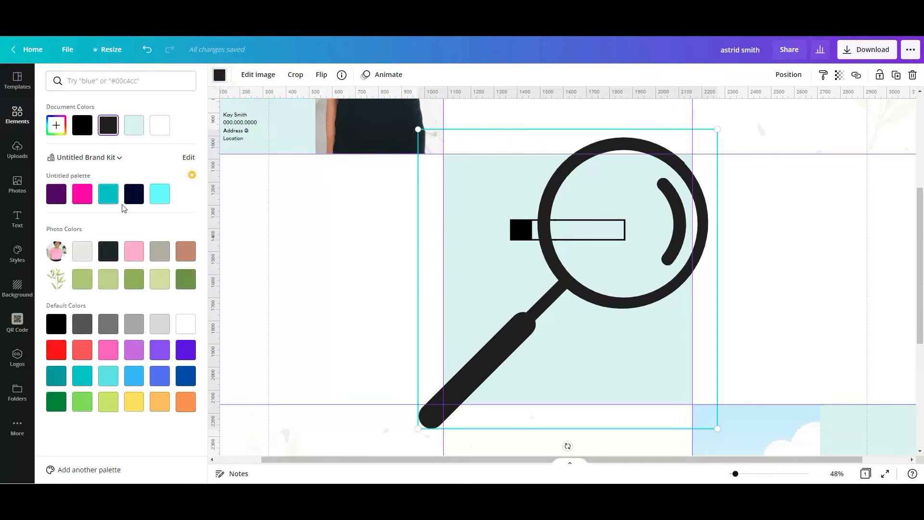
pyautogui.click(158, 128)
# Step: Shrink the magnifier and fit it inside the search bar's black square
pyautogui.moveTo(418, 429); pyautogui.dragTo(665, 205)
pyautogui.moveTo(689, 149); pyautogui.dragTo(506, 305)
pyautogui.moveTo(500, 319); pyautogui.dragTo(519, 233)
pyautogui.click(546, 289)
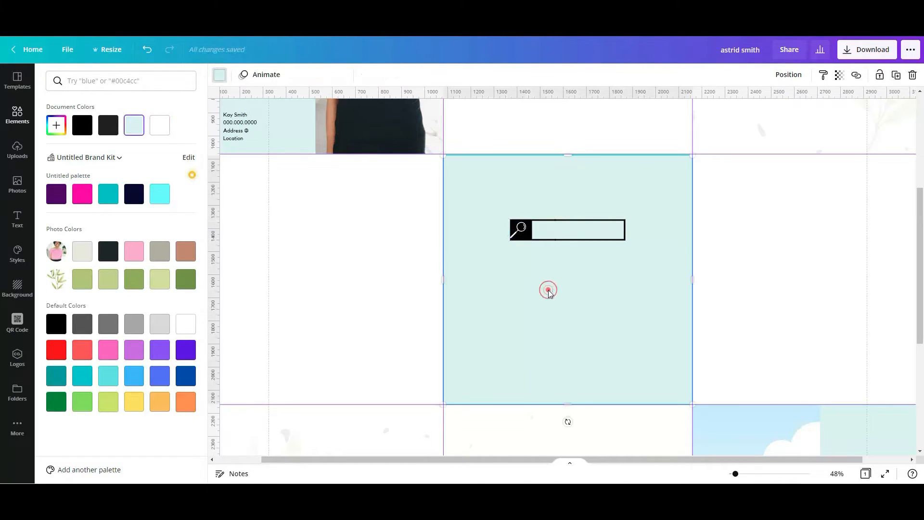
pyautogui.click(522, 232)
pyautogui.press('Right')
pyautogui.press('Right')
pyautogui.press('Right')
pyautogui.press('Right')
pyautogui.press('Right')
pyautogui.press('Right')
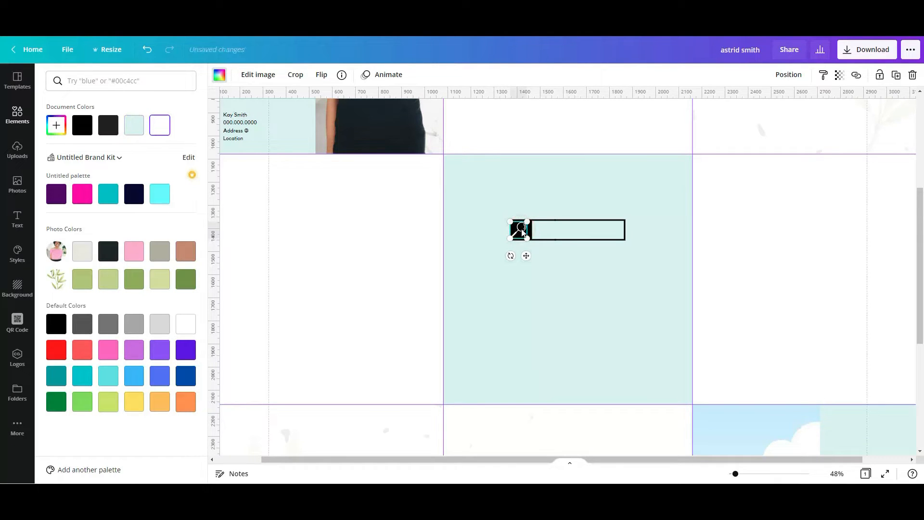
pyautogui.press('Right')
pyautogui.press('Right')
pyautogui.press('Right')
pyautogui.press('Right')
pyautogui.click(532, 293)
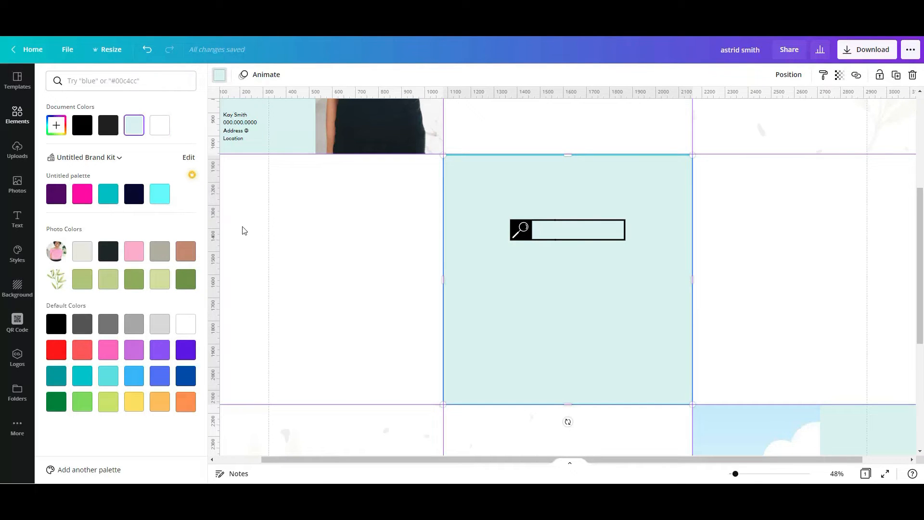
# Step: Duplicate the contact details text and move the copy onto the centre tile
pyautogui.click(18, 219)
pyautogui.click(231, 139)
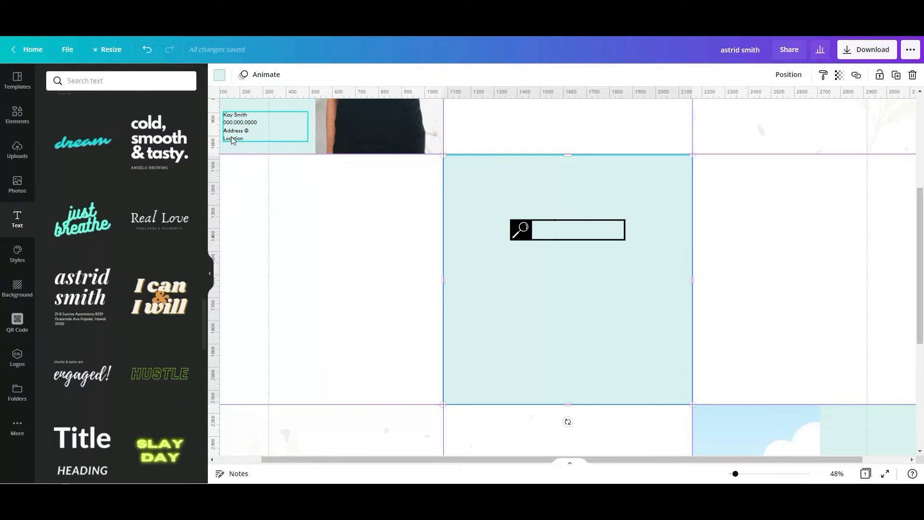
pyautogui.click(897, 75)
pyautogui.moveTo(289, 138); pyautogui.dragTo(549, 332)
# Step: Replace the copy's text with 'What is the best room in the house?'
pyautogui.doubleClick(551, 321)
pyautogui.press('BackSpace')
pyautogui.press('BackSpace')
pyautogui.press('BackSpace')
pyautogui.press('BackSpace')
pyautogui.press('BackSpace')
pyautogui.write('What is the best room in the house?')
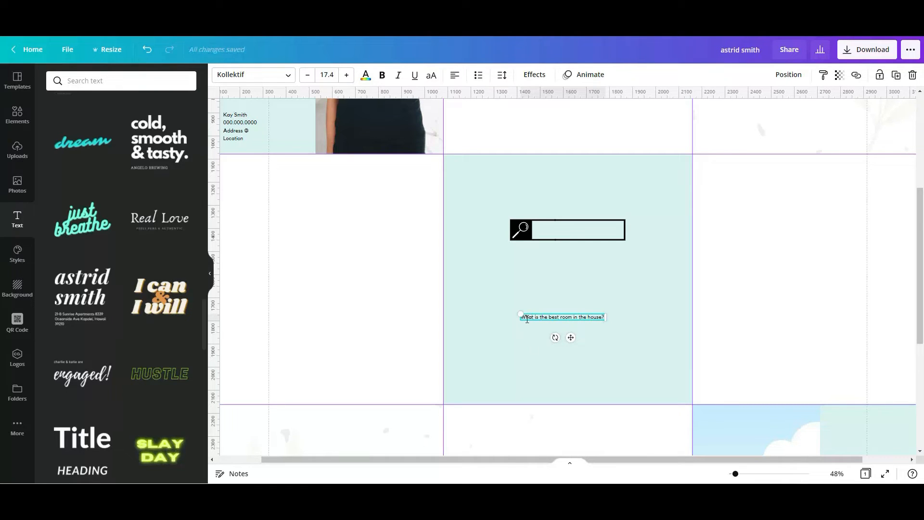
# Step: Position the question inside the search bar beside the magnifier
pyautogui.click(543, 380)
pyautogui.moveTo(555, 318); pyautogui.dragTo(571, 230)
pyautogui.click(602, 282)
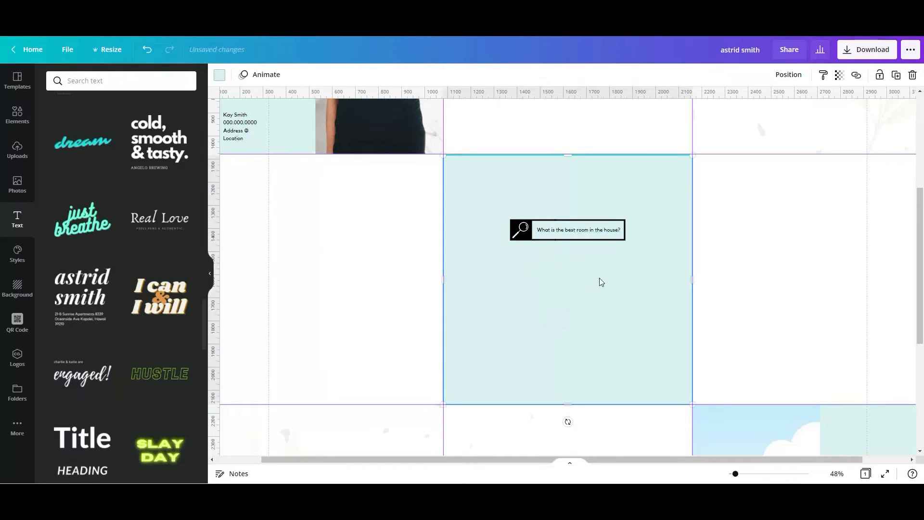
pyautogui.click(582, 234)
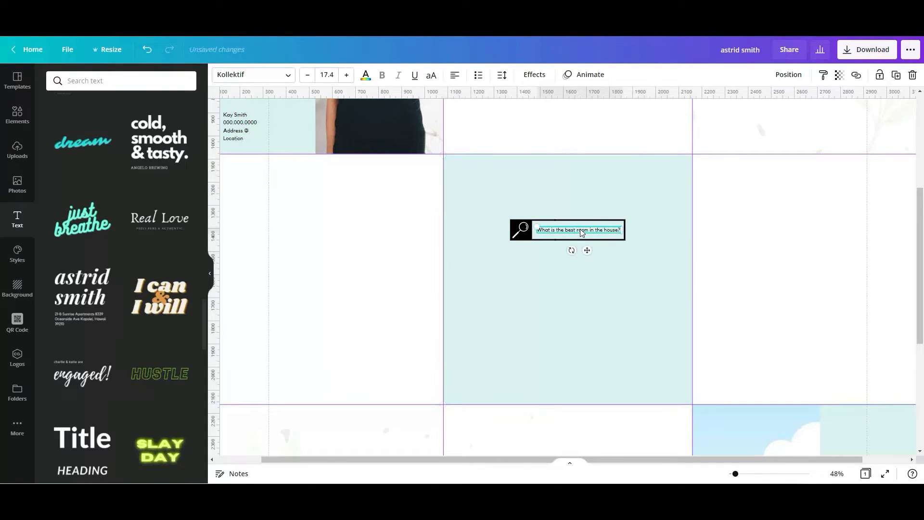
pyautogui.click(531, 293)
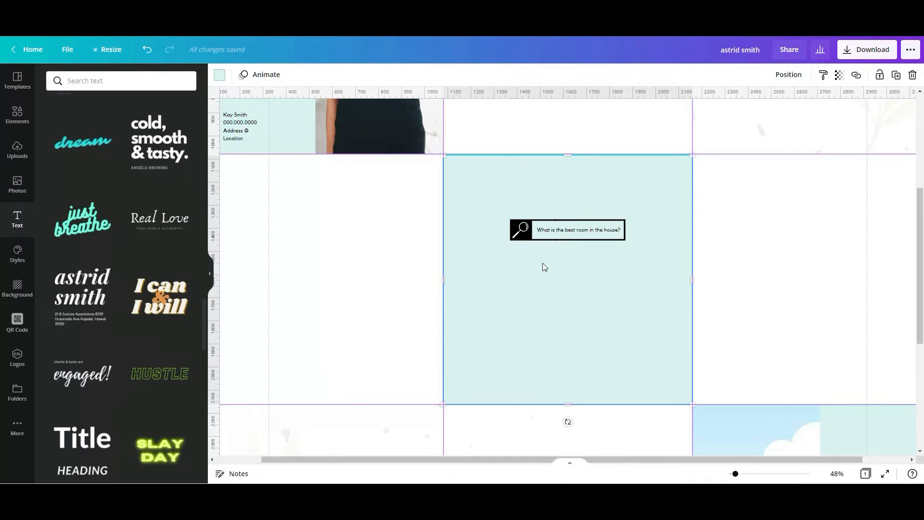
pyautogui.doubleClick(572, 242)
pyautogui.click(551, 222)
pyautogui.click(751, 304)
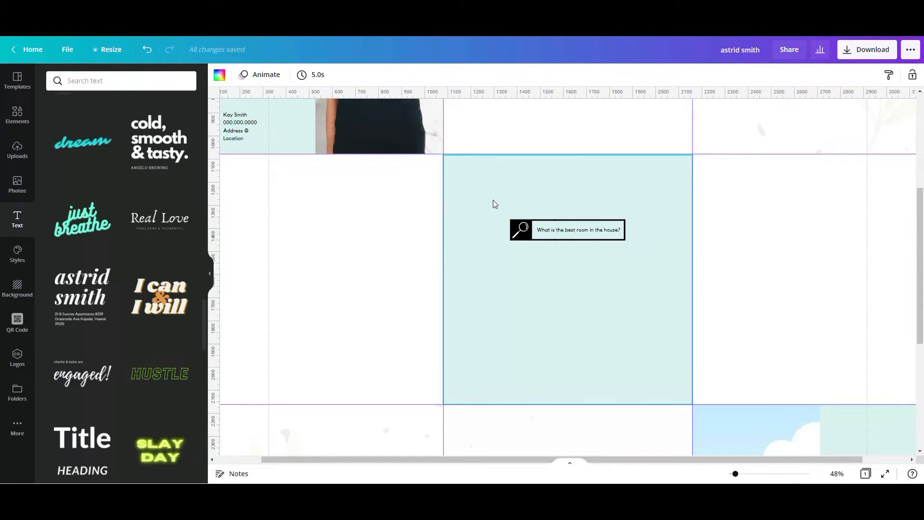
# Step: Undo the accidental tile move and lock the light-blue poll tile in place
pyautogui.moveTo(494, 204); pyautogui.dragTo(587, 240)
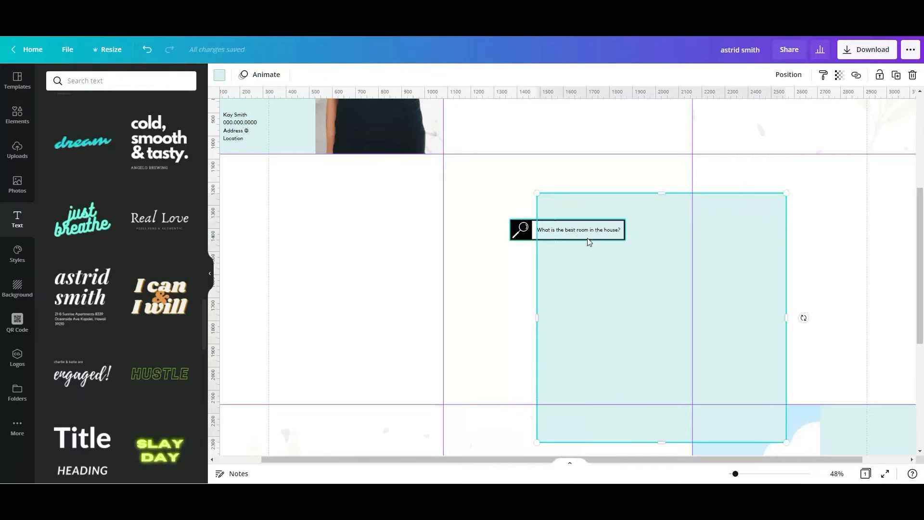
pyautogui.click(148, 52)
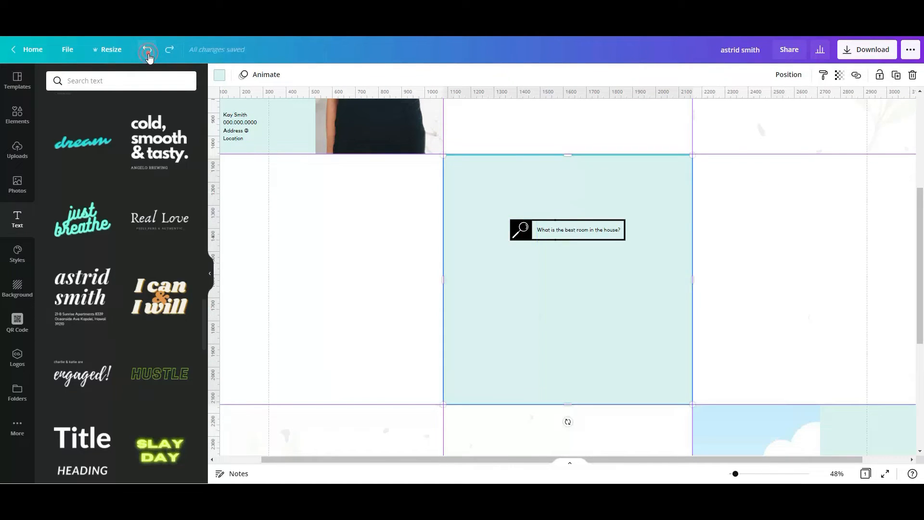
pyautogui.click(558, 308)
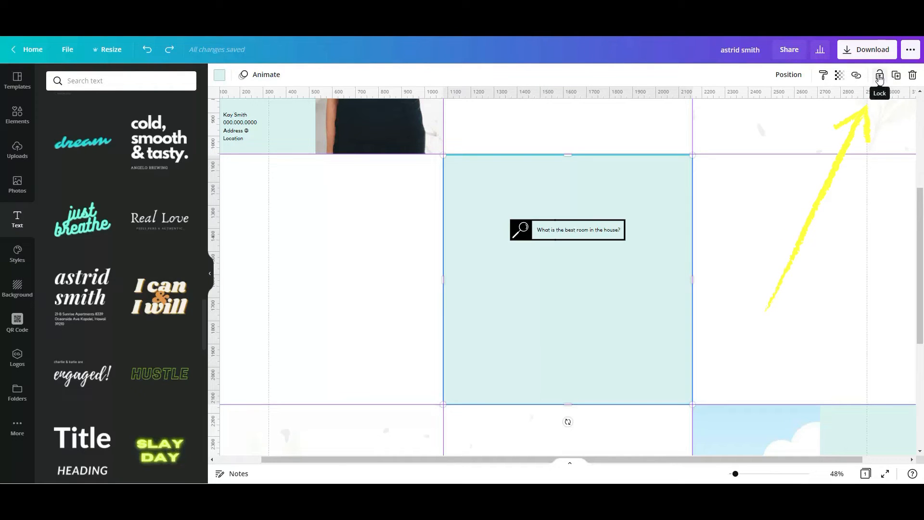
pyautogui.click(880, 77)
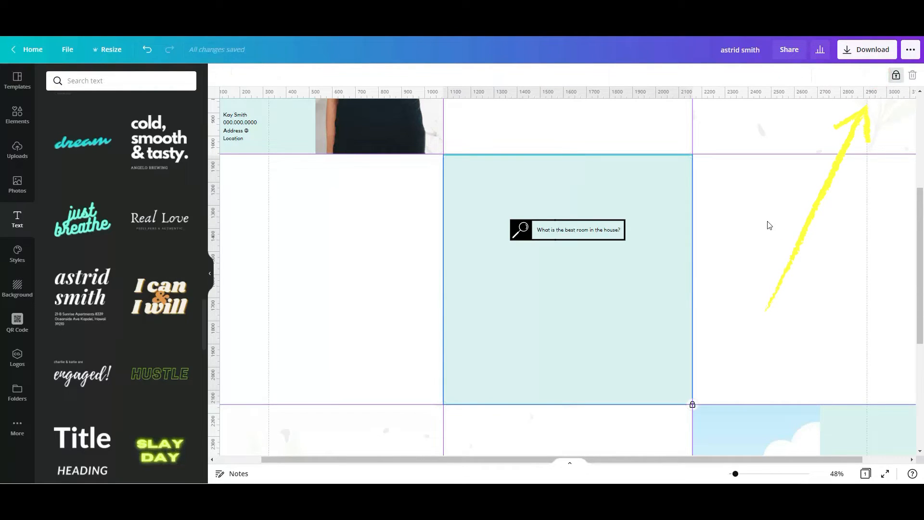
pyautogui.click(768, 219)
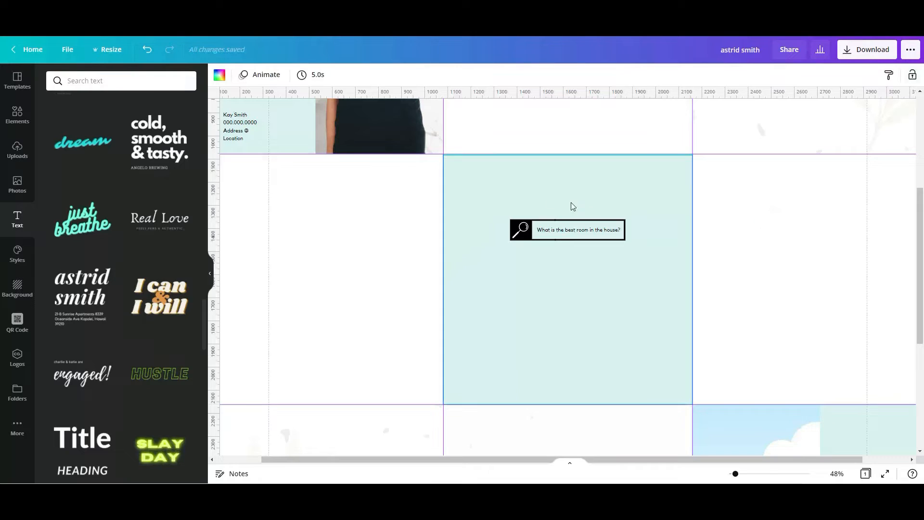
# Step: Raise the magnifier and question search graphic slightly, then open Elements with the search cleared
pyautogui.moveTo(495, 197); pyautogui.dragTo(567, 221)
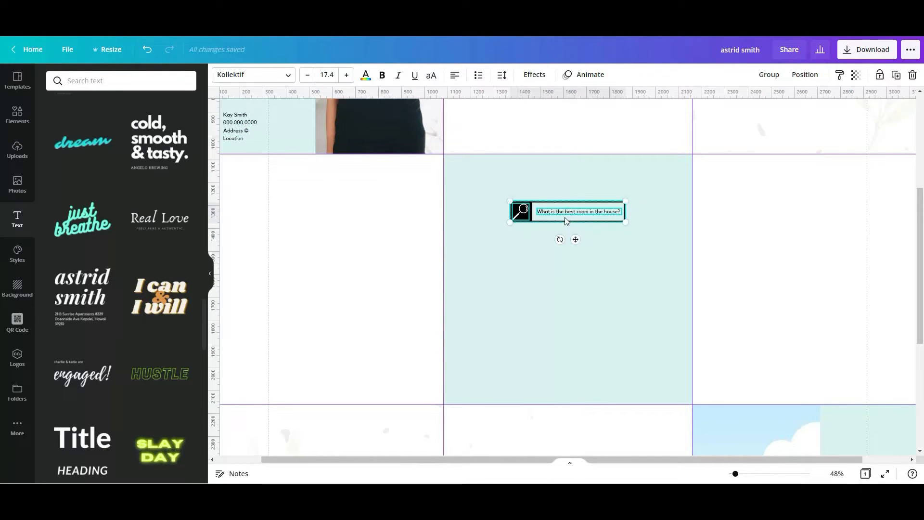
pyautogui.click(399, 270)
pyautogui.click(687, 303)
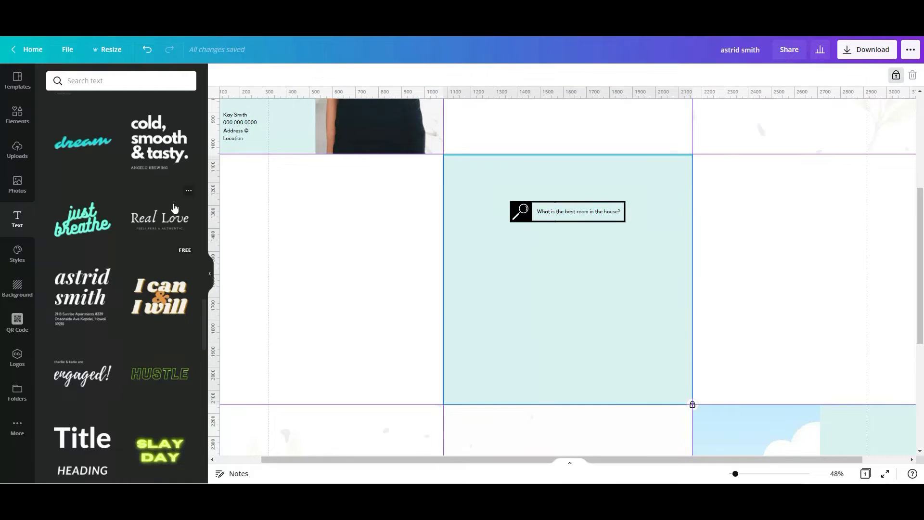
pyautogui.click(17, 115)
pyautogui.click(171, 81)
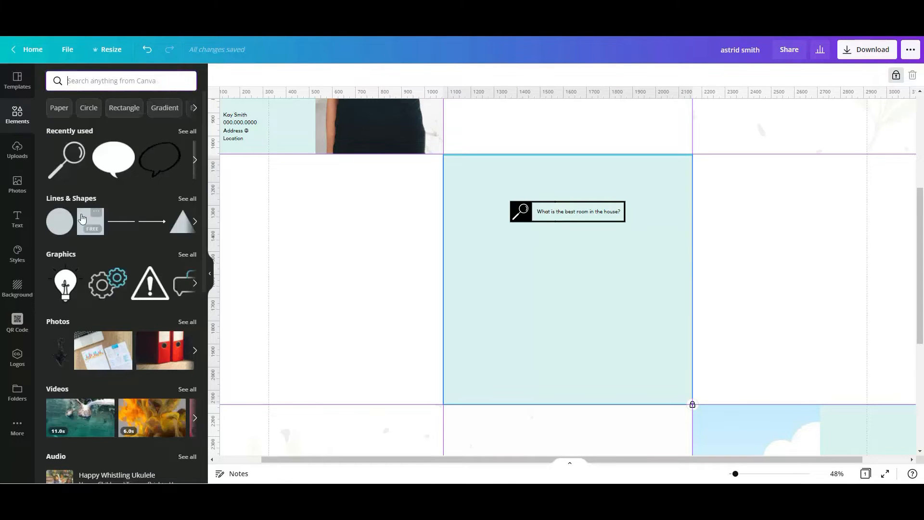
# Step: Add a square and size it to 500×500 just below the search bar
pyautogui.click(88, 220)
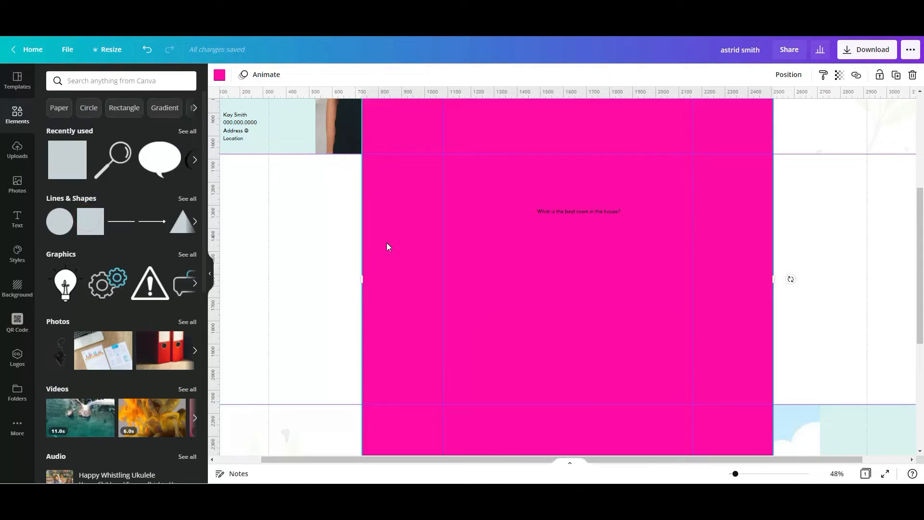
pyautogui.moveTo(387, 244); pyautogui.dragTo(386, 296)
pyautogui.moveTo(361, 128); pyautogui.dragTo(498, 315)
pyautogui.moveTo(600, 357); pyautogui.dragTo(553, 309)
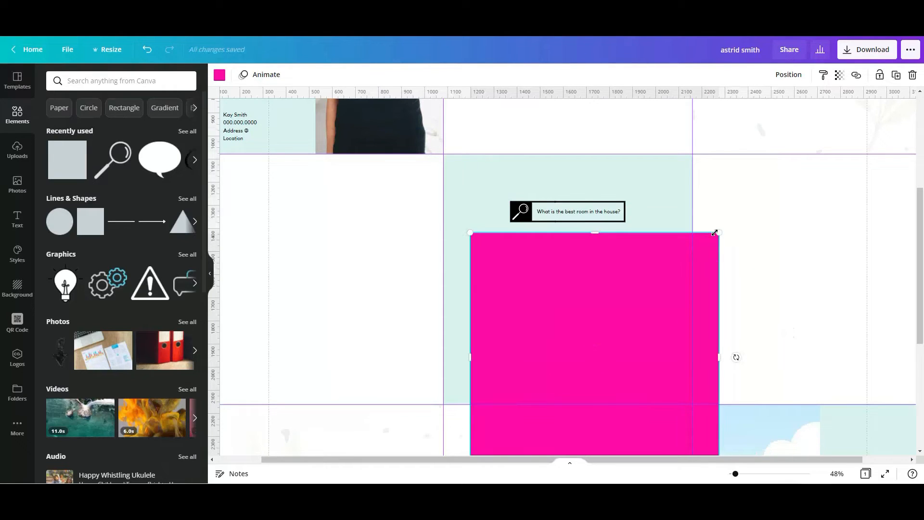
pyautogui.moveTo(715, 232); pyautogui.dragTo(629, 319)
pyautogui.moveTo(547, 367); pyautogui.dragTo(554, 280)
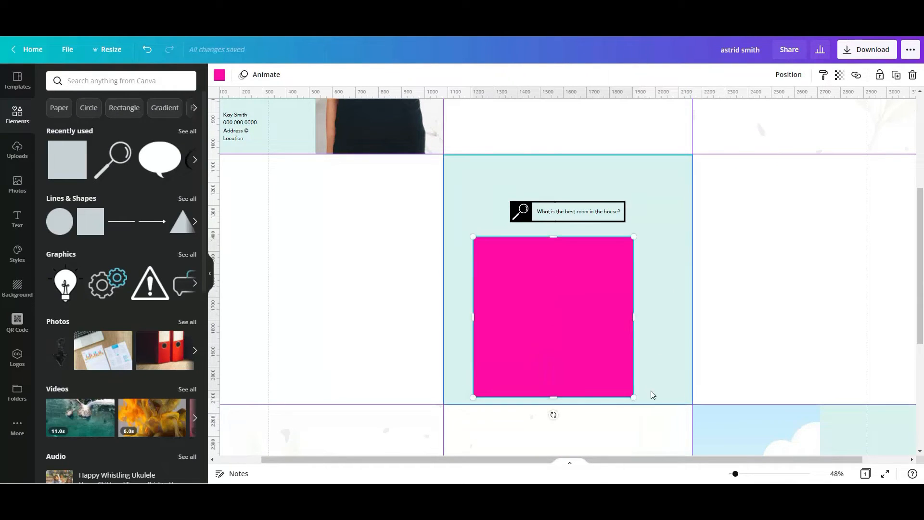
pyautogui.moveTo(634, 397); pyautogui.dragTo(584, 346)
pyautogui.moveTo(526, 303); pyautogui.dragTo(561, 318)
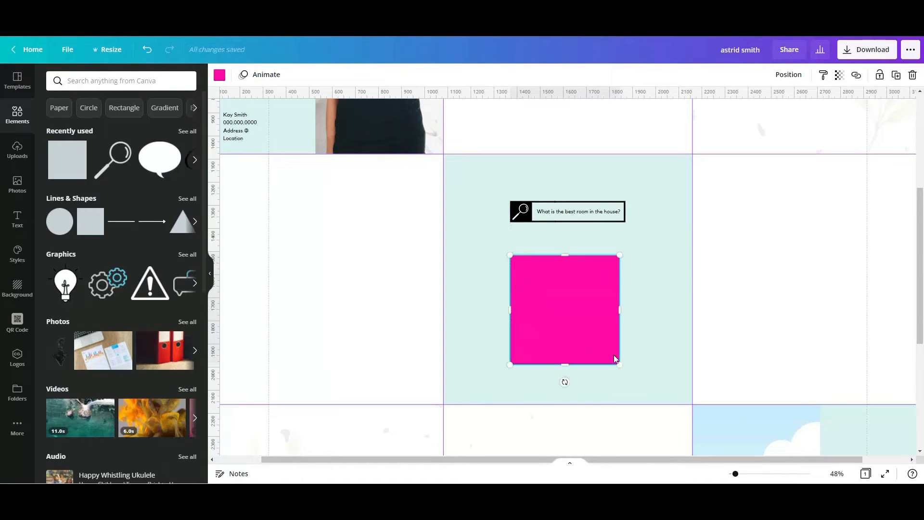
pyautogui.moveTo(625, 366); pyautogui.dragTo(628, 371)
# Step: Colour the square white from Document Colors
pyautogui.click(220, 75)
pyautogui.click(159, 125)
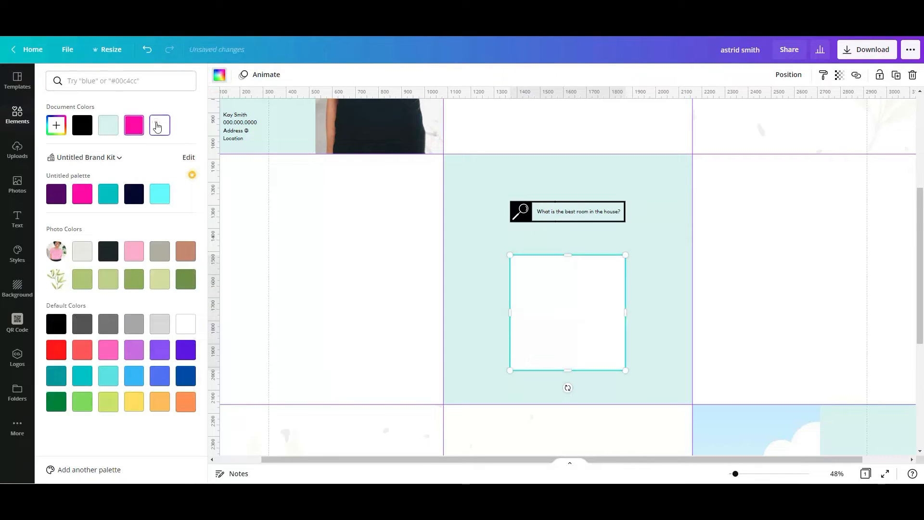
pyautogui.press('Escape')
pyautogui.click(319, 271)
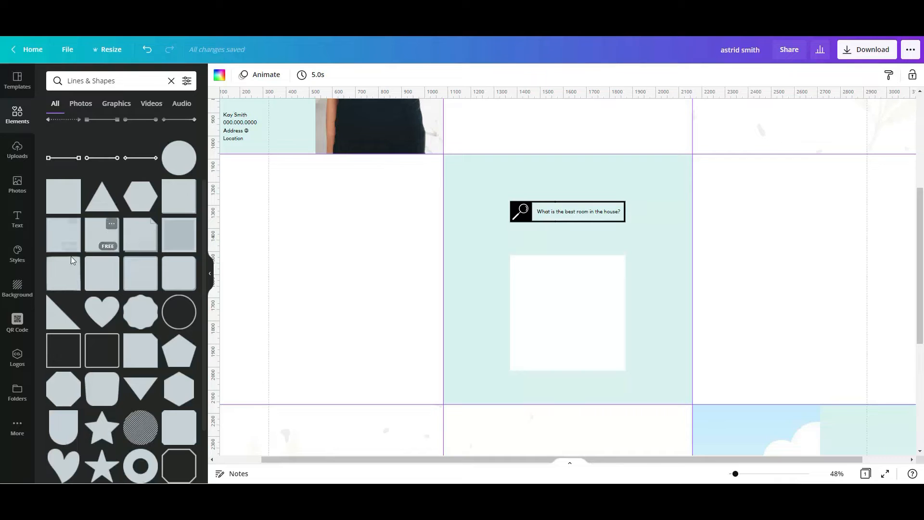
# Step: Shrink a rounded rectangle into a thin 400×54 bar on the card, centred horizontally
pyautogui.click(96, 272)
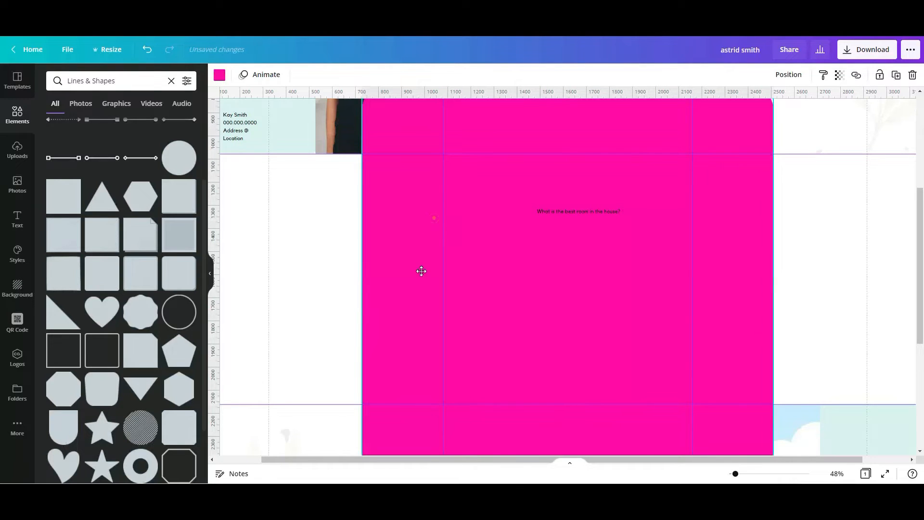
pyautogui.moveTo(348, 137); pyautogui.dragTo(493, 188)
pyautogui.moveTo(559, 396); pyautogui.dragTo(560, 247)
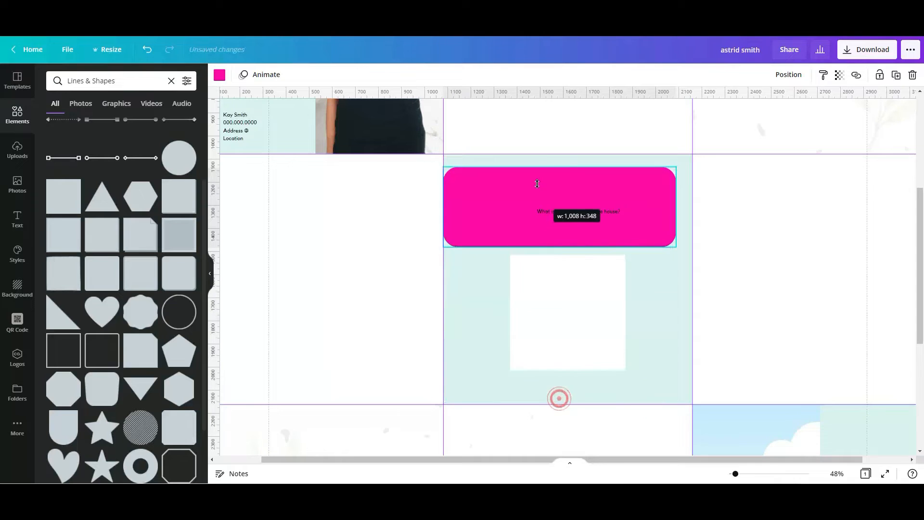
pyautogui.click(554, 166)
pyautogui.moveTo(677, 247); pyautogui.dragTo(615, 278)
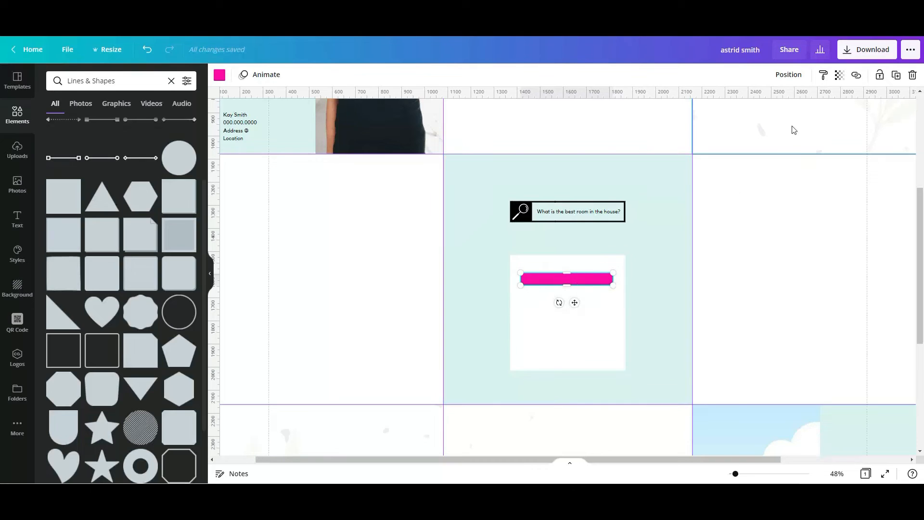
pyautogui.click(783, 77)
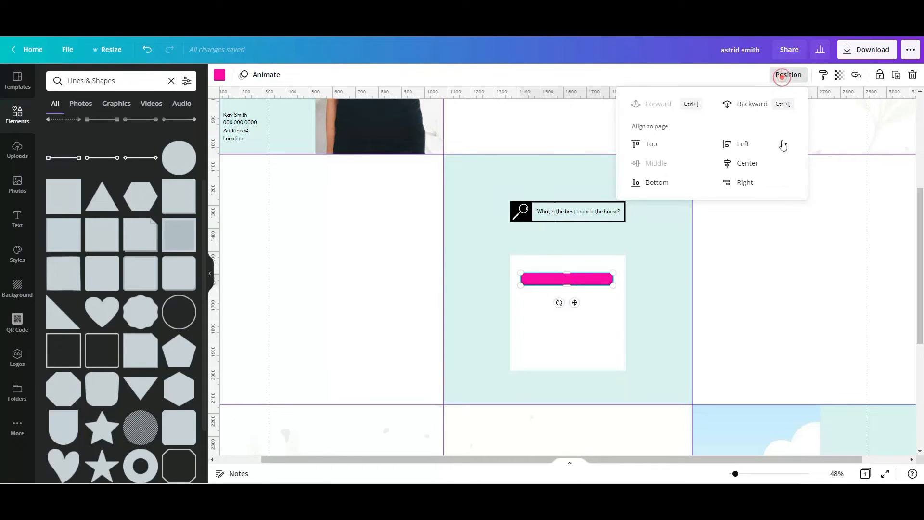
pyautogui.click(756, 168)
pyautogui.click(730, 306)
pyautogui.click(575, 279)
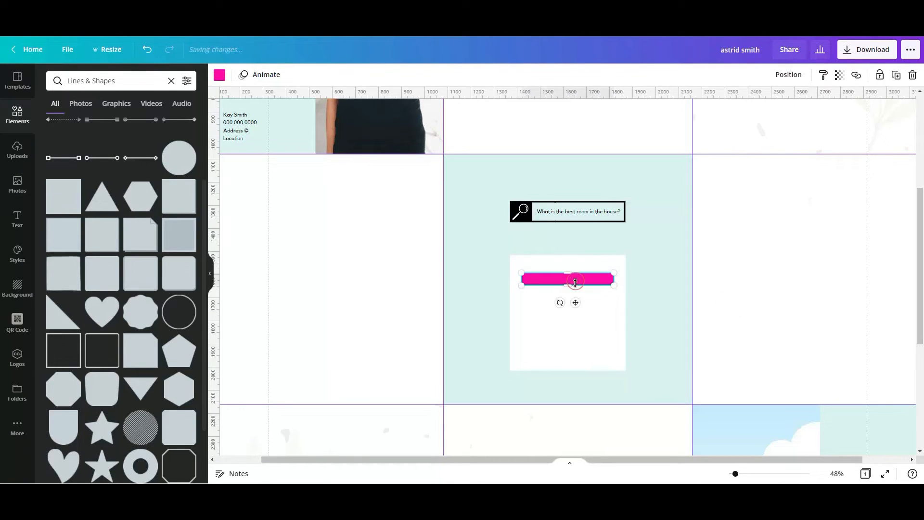
# Step: Colour the bar light grey from the Photo Colors swatches
pyautogui.click(219, 75)
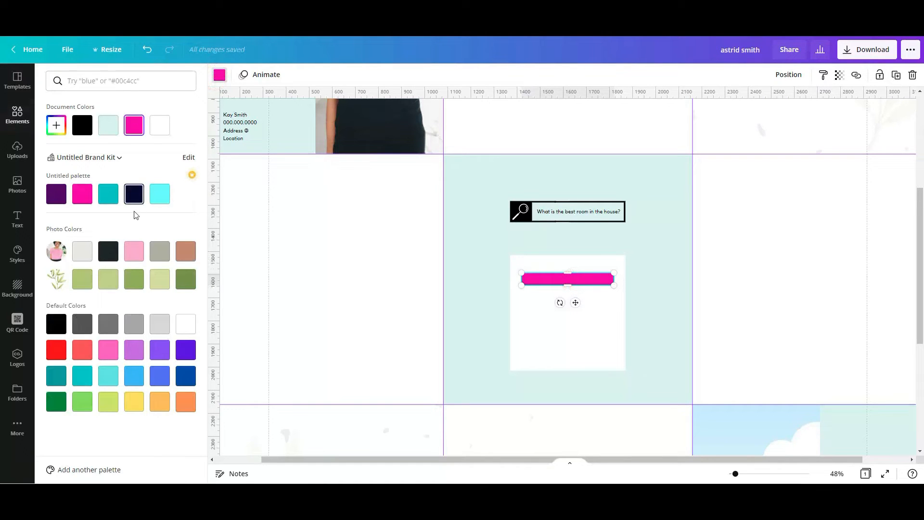
pyautogui.click(83, 252)
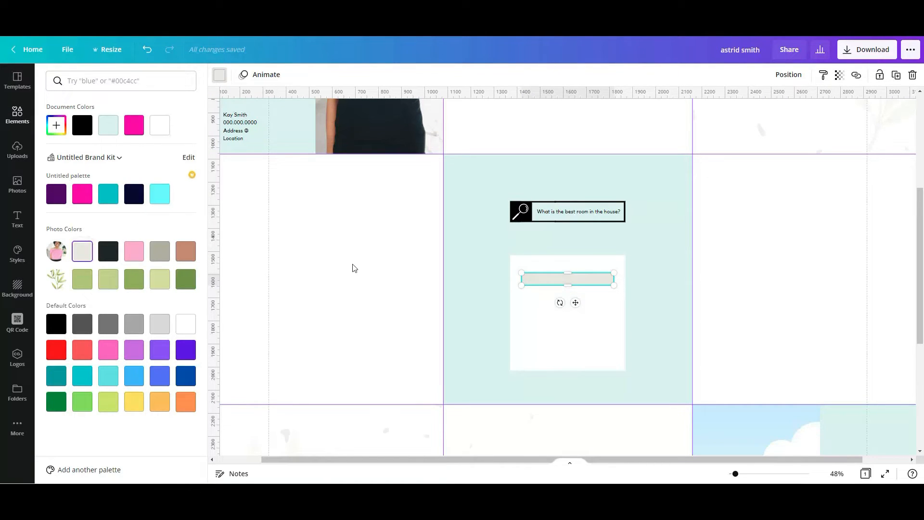
pyautogui.press('Escape')
pyautogui.click(368, 268)
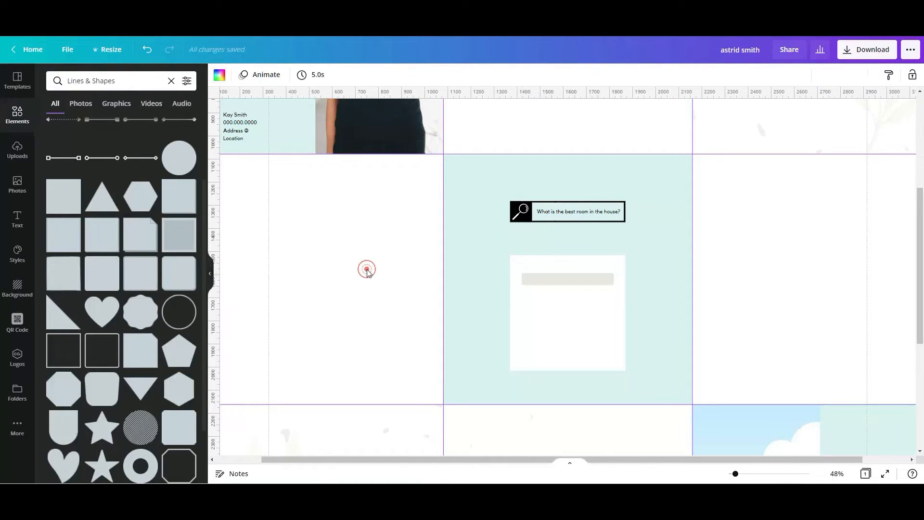
# Step: Copy the question text onto the bar as a 'Kitchen' label and lock the white card
pyautogui.click(572, 213)
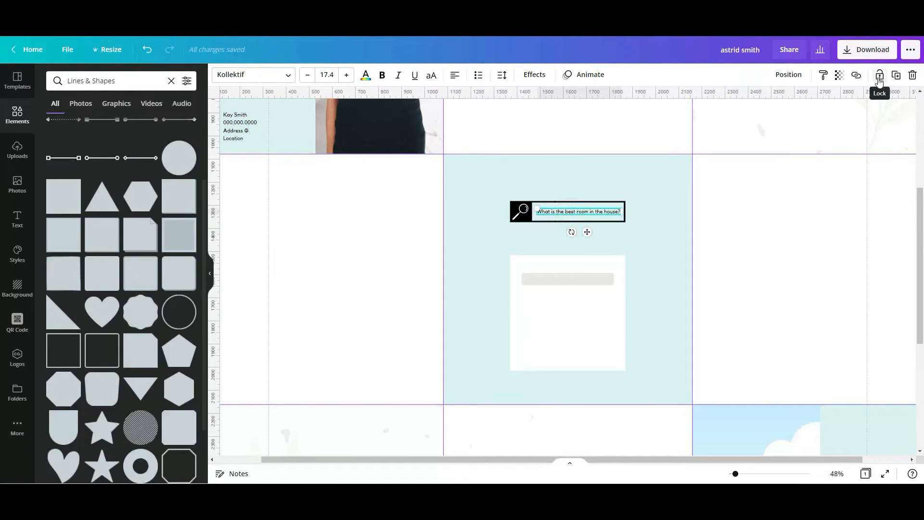
pyautogui.click(897, 77)
pyautogui.moveTo(583, 215); pyautogui.dragTo(567, 281)
pyautogui.click(569, 280)
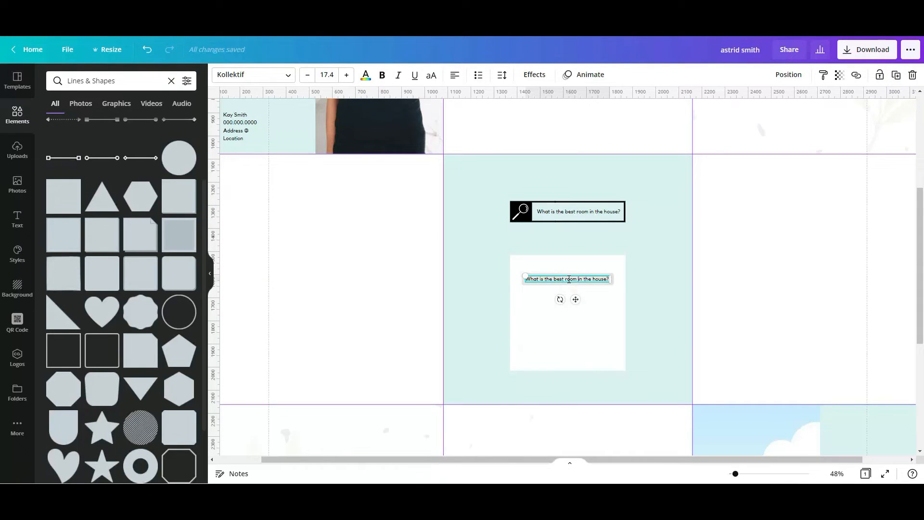
pyautogui.press('Delete')
pyautogui.press('Delete')
pyautogui.press('Delete')
pyautogui.press('Delete')
pyautogui.press('Delete')
pyautogui.press('Delete')
pyautogui.press('Delete')
pyautogui.press('Delete')
pyautogui.press('Delete')
pyautogui.press('Delete')
pyautogui.press('Delete')
pyautogui.press('Delete')
pyautogui.press('Delete')
pyautogui.press('Delete')
pyautogui.press('Delete')
pyautogui.click(677, 302)
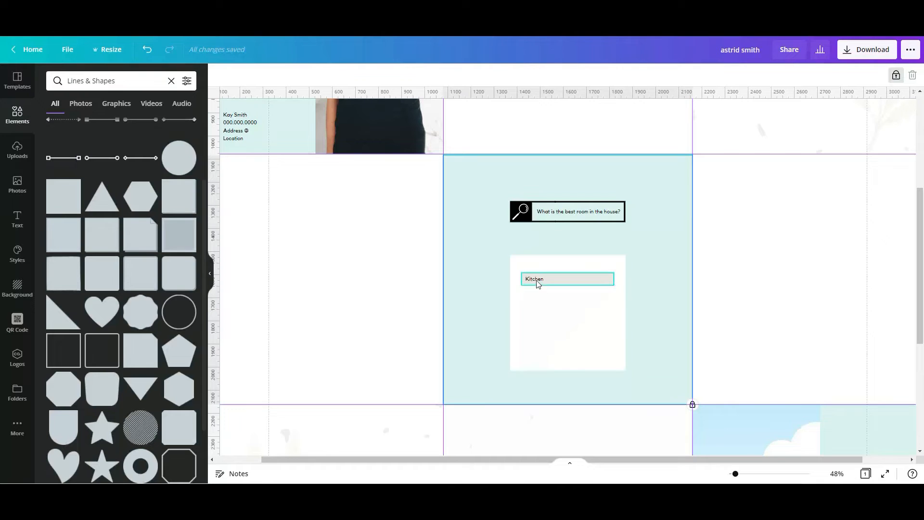
pyautogui.click(566, 322)
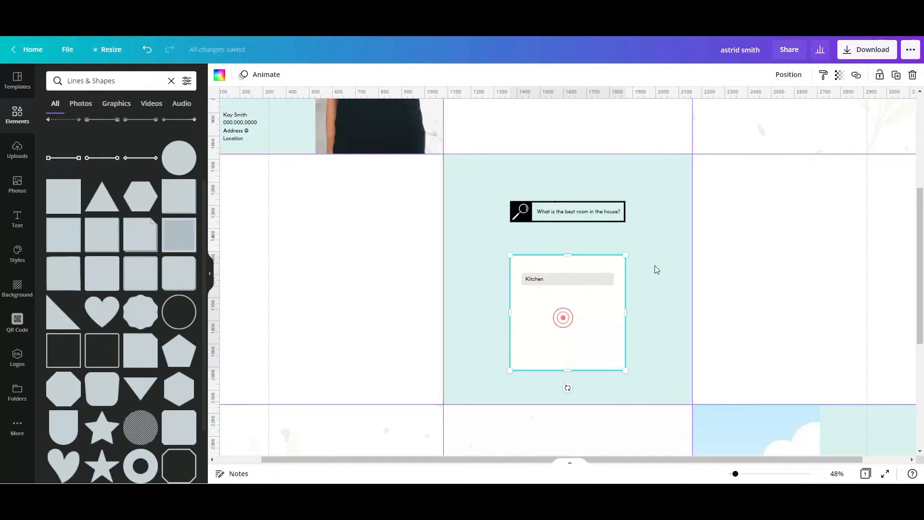
pyautogui.click(885, 77)
# Step: Duplicate the Kitchen option below itself and relabel the copy 'Living Room'
pyautogui.click(533, 286)
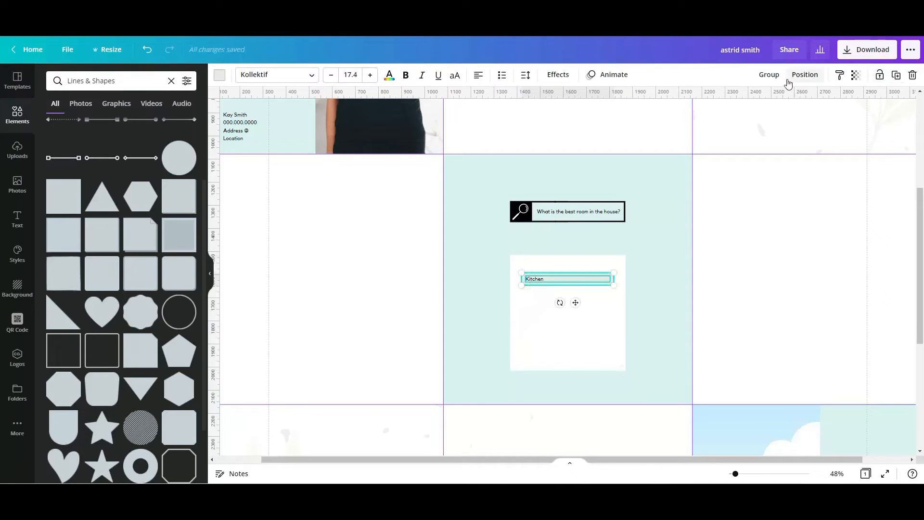
pyautogui.click(895, 77)
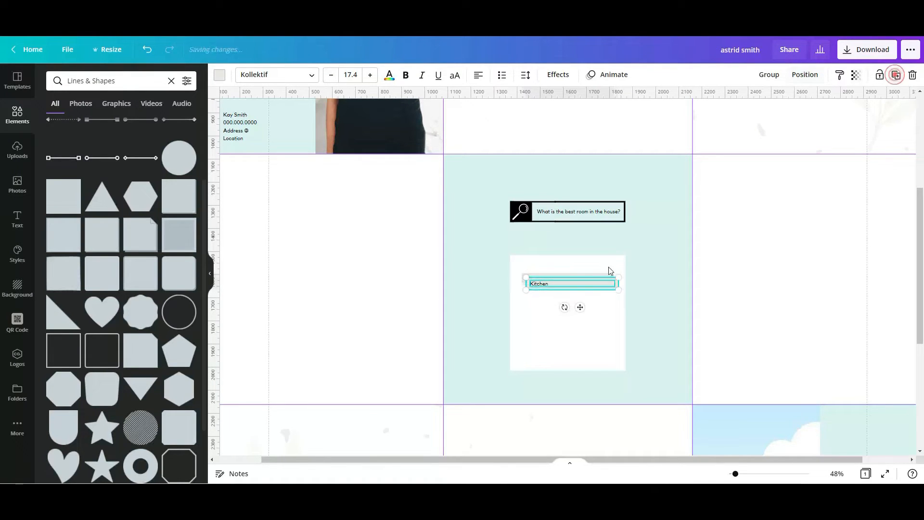
pyautogui.moveTo(566, 286); pyautogui.dragTo(563, 296)
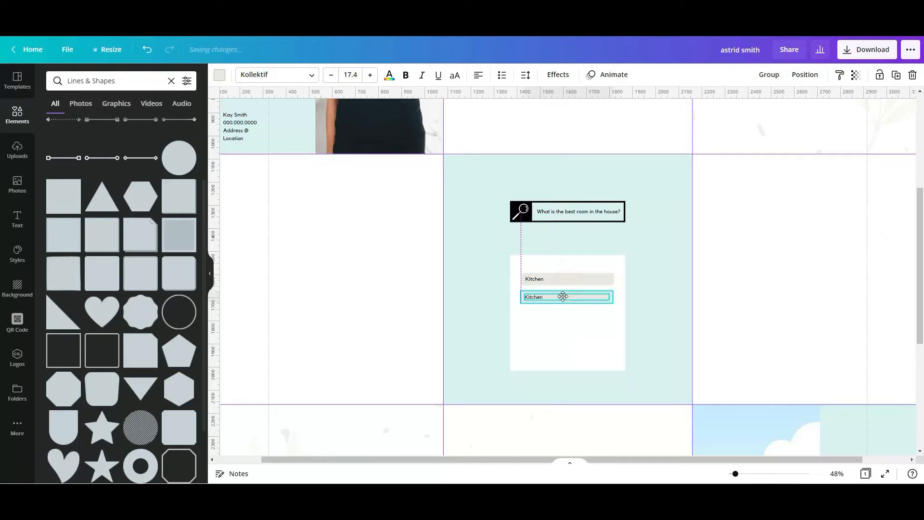
pyautogui.click(543, 344)
pyautogui.click(538, 297)
pyautogui.click(566, 296)
pyautogui.press('BackSpace')
pyautogui.press('BackSpace')
pyautogui.press('BackSpace')
pyautogui.press('BackSpace')
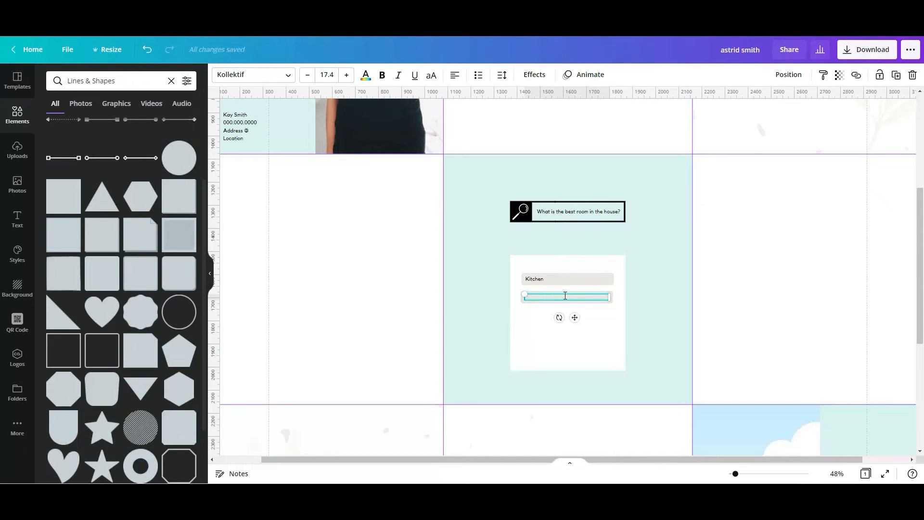
pyautogui.write('Living Room')
pyautogui.click(548, 308)
# Step: Duplicate the option twice more, labelling the copies 'Patio' and 'Bedroom'
pyautogui.click(542, 298)
pyautogui.click(896, 75)
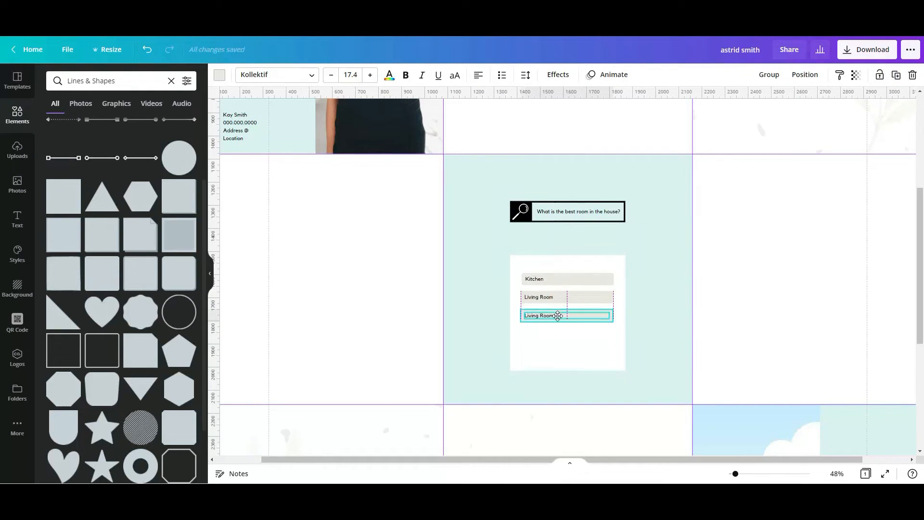
pyautogui.doubleClick(561, 316)
pyautogui.write('Patio')
pyautogui.moveTo(562, 316); pyautogui.dragTo(553, 335)
pyautogui.doubleClick(543, 331)
pyautogui.write('Bedroom')
pyautogui.click(546, 352)
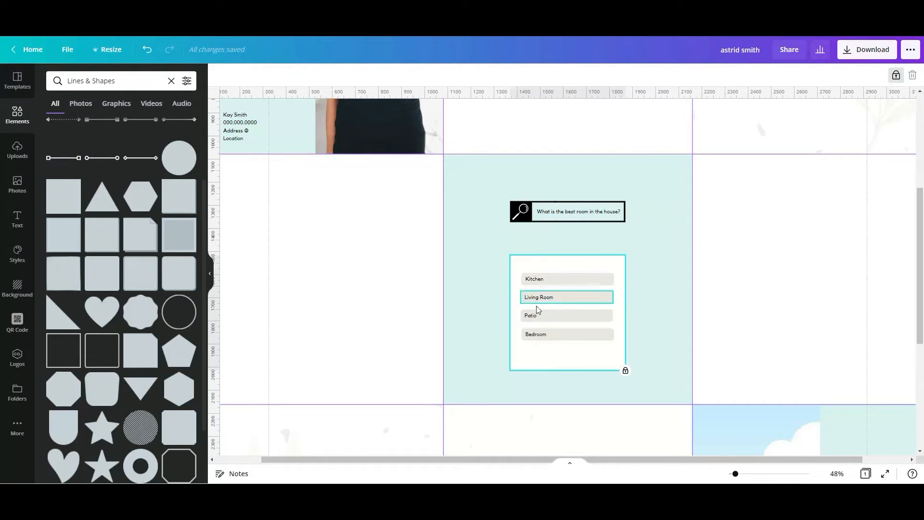
pyautogui.moveTo(533, 349); pyautogui.dragTo(538, 272)
# Step: Group the Kitchen, Living Room, Patio and Bedroom answer boxes together
pyautogui.click(536, 277)
pyautogui.click(770, 74)
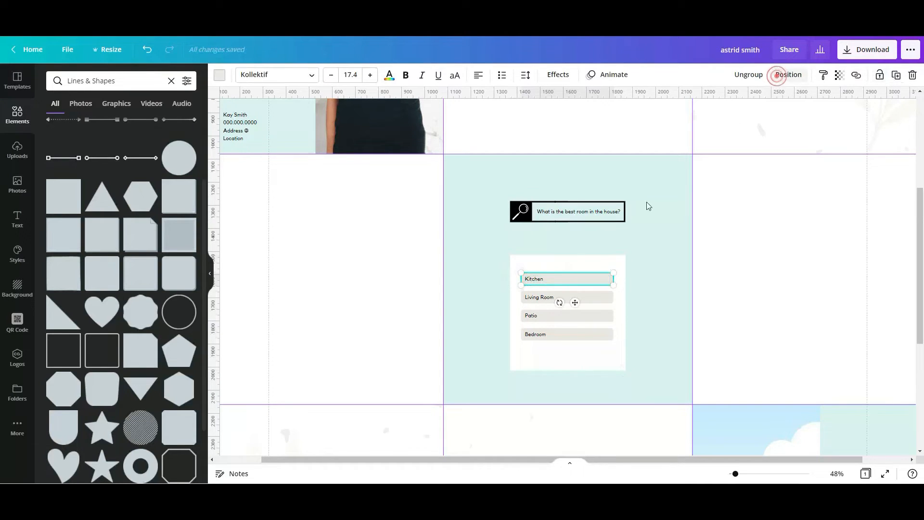
pyautogui.click(518, 301)
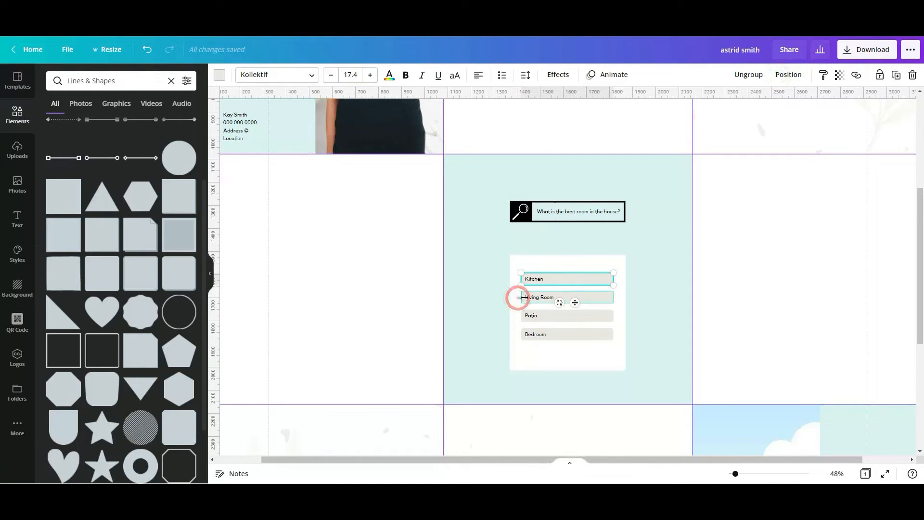
pyautogui.click(498, 307)
pyautogui.click(517, 296)
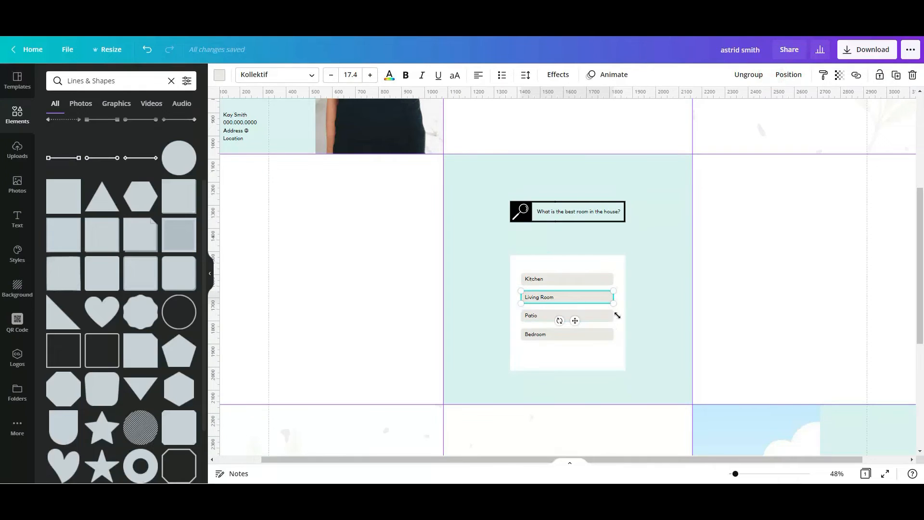
pyautogui.click(518, 318)
pyautogui.click(778, 71)
pyautogui.click(517, 335)
pyautogui.click(769, 75)
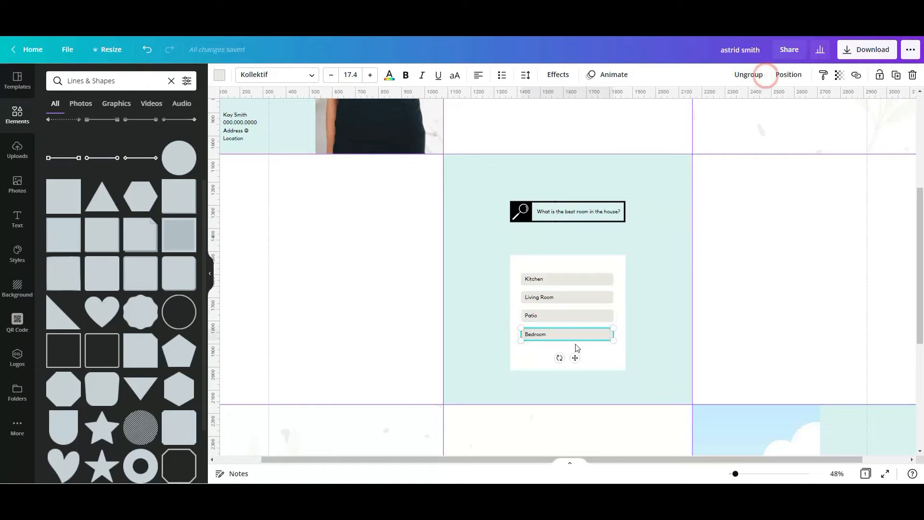
# Step: Space the grouped answer boxes evenly with Position > Tidy up
pyautogui.click(535, 359)
pyautogui.click(541, 321)
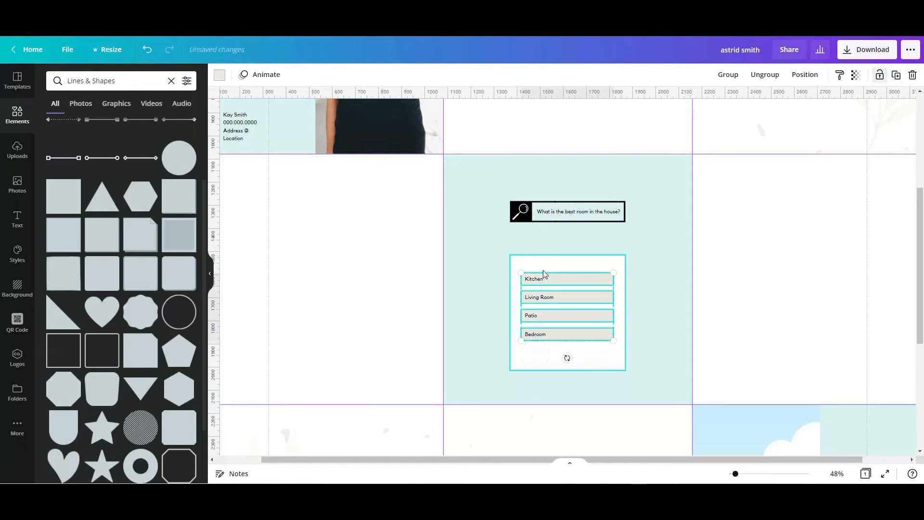
pyautogui.click(805, 74)
pyautogui.click(671, 263)
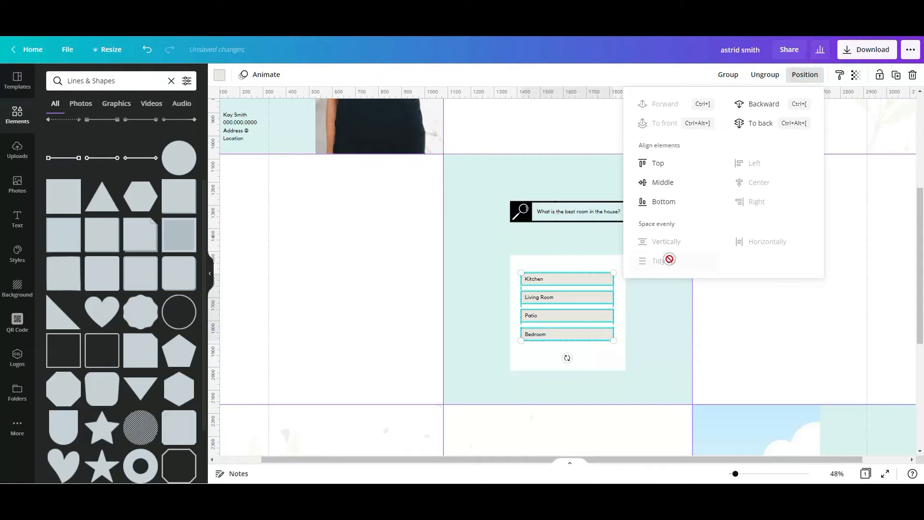
pyautogui.click(599, 351)
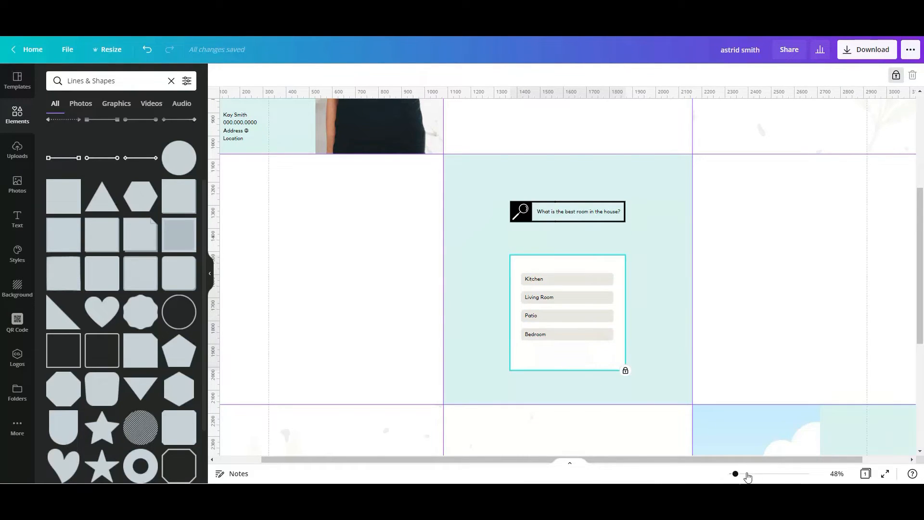
pyautogui.click(748, 474)
# Step: Unlock the white backing card and drag it away from the answer boxes
pyautogui.scroll(-2, 756, 406)
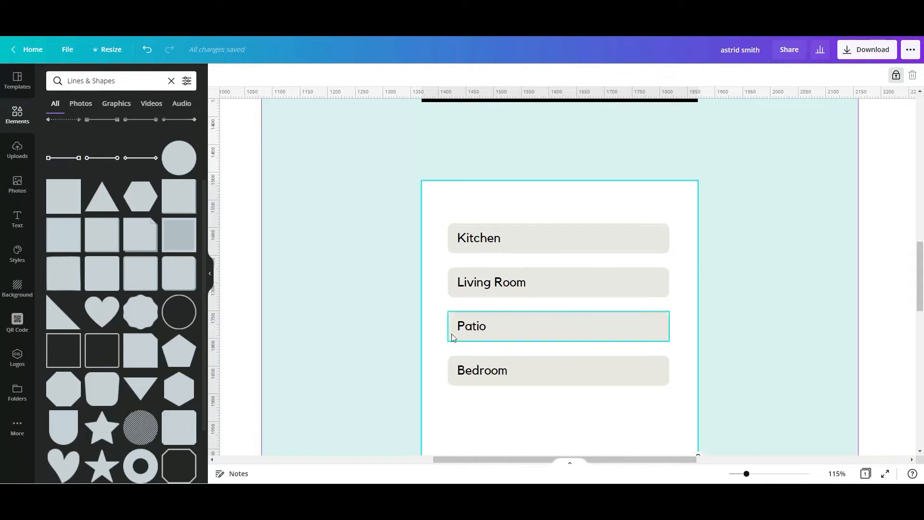
pyautogui.click(738, 475)
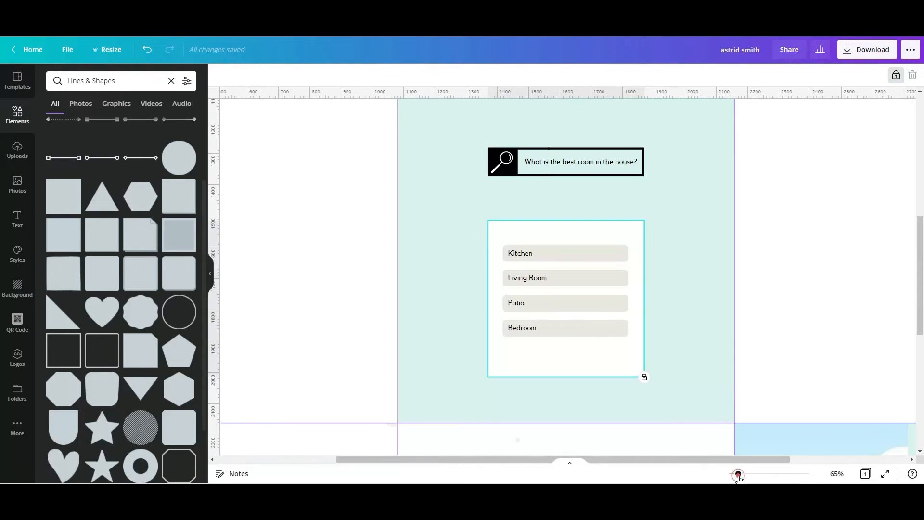
pyautogui.click(631, 334)
pyautogui.click(605, 325)
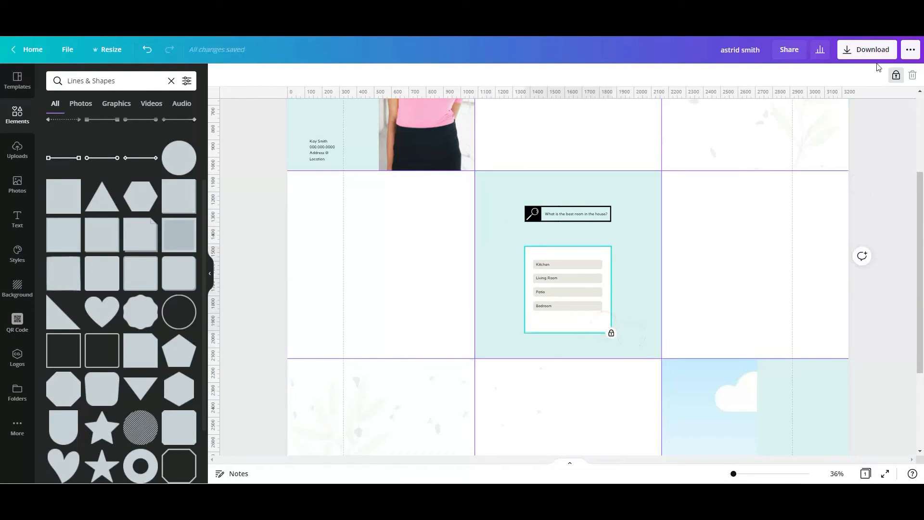
pyautogui.click(895, 75)
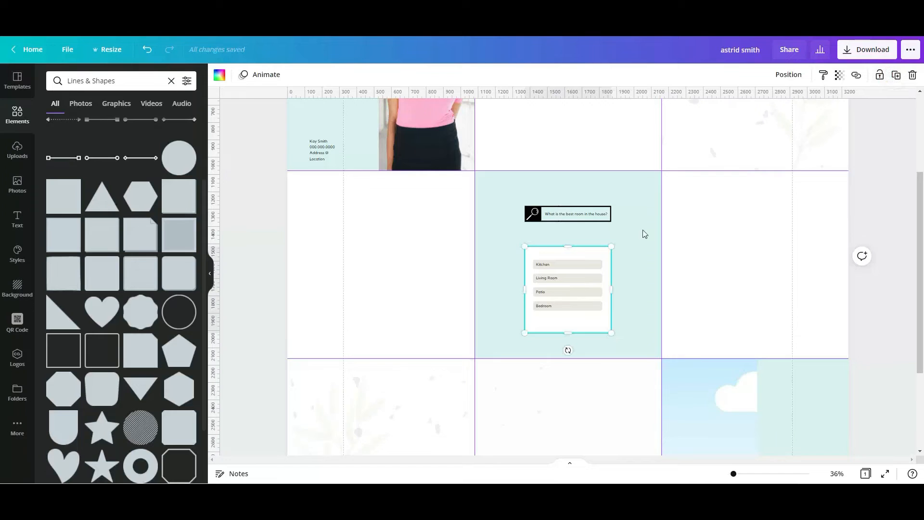
pyautogui.moveTo(524, 291); pyautogui.dragTo(520, 291)
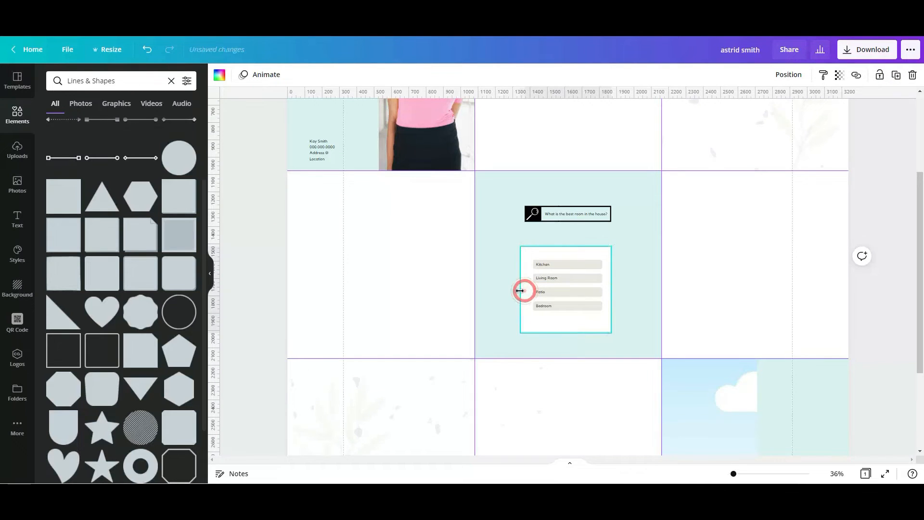
pyautogui.moveTo(578, 327); pyautogui.dragTo(386, 324)
# Step: Enlarge the four answer boxes and move them up onto the mint tile
pyautogui.moveTo(523, 244); pyautogui.dragTo(618, 325)
pyautogui.moveTo(581, 299); pyautogui.dragTo(573, 283)
pyautogui.click(580, 321)
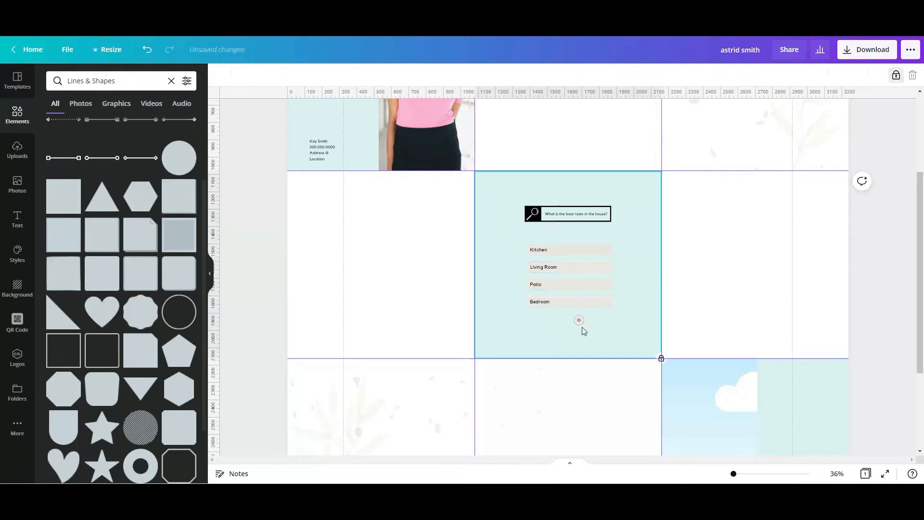
pyautogui.click(345, 279)
pyautogui.click(857, 211)
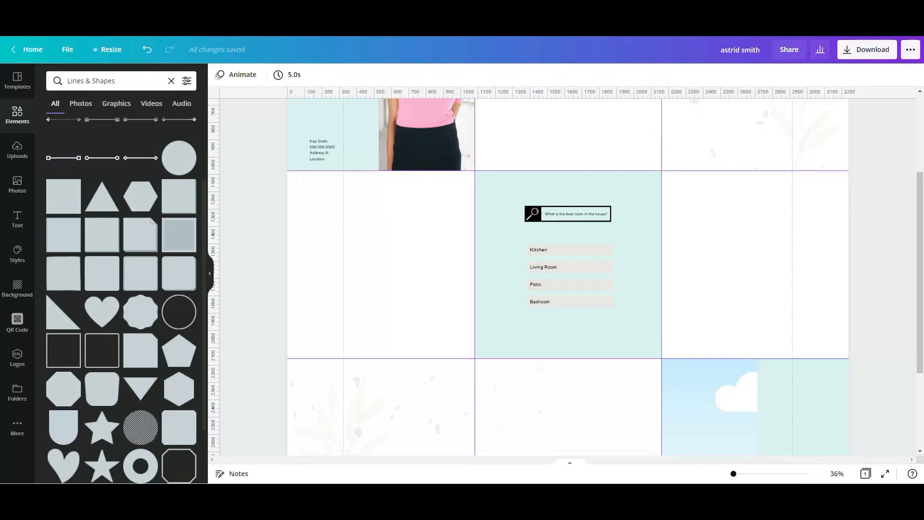
# Step: Zoom out to 13% and duplicate the nine-tile page into a second page
pyautogui.click(730, 474)
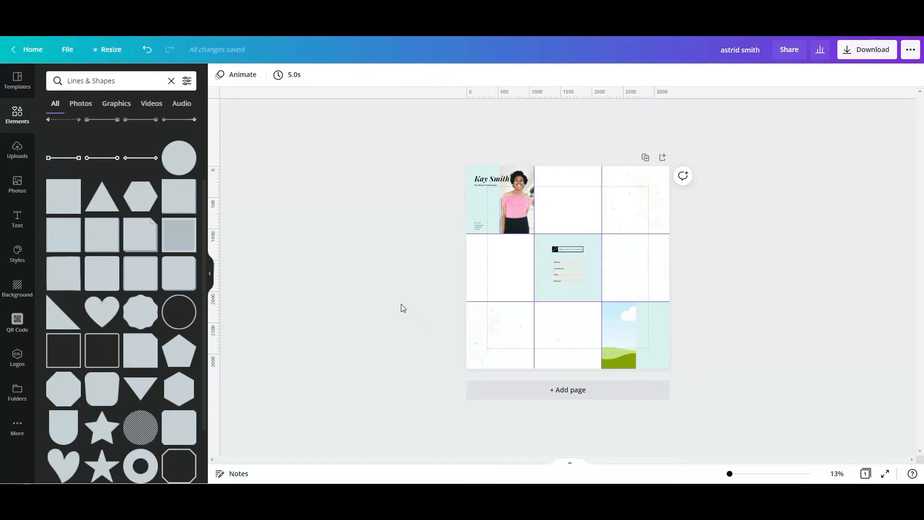
pyautogui.click(646, 158)
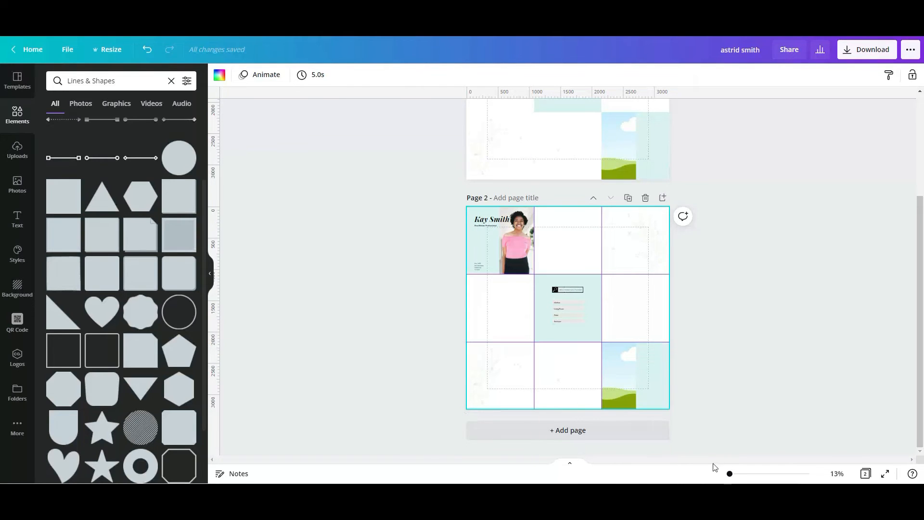
pyautogui.click(741, 475)
# Step: Delete Page 2 via its trash icon, then drag the textured image into the middle-left tile
pyautogui.scroll(-5, 758, 418)
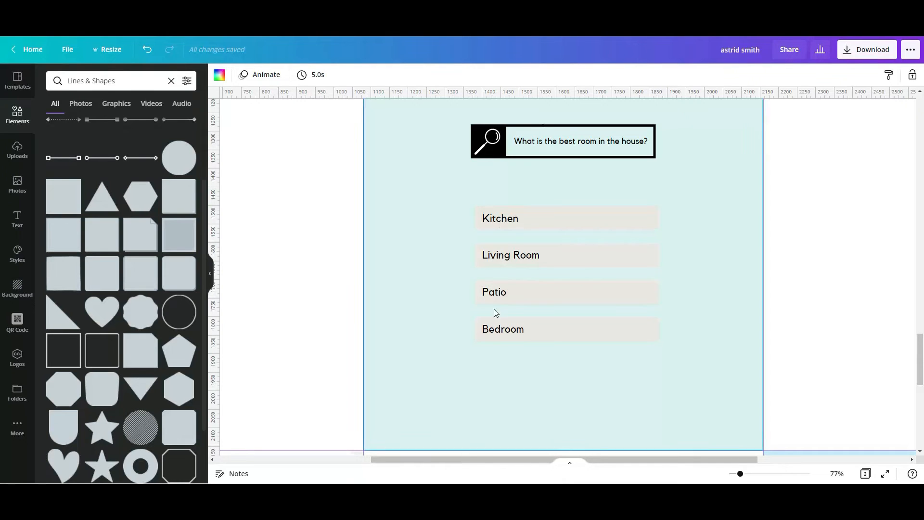
pyautogui.moveTo(737, 475); pyautogui.dragTo(734, 475)
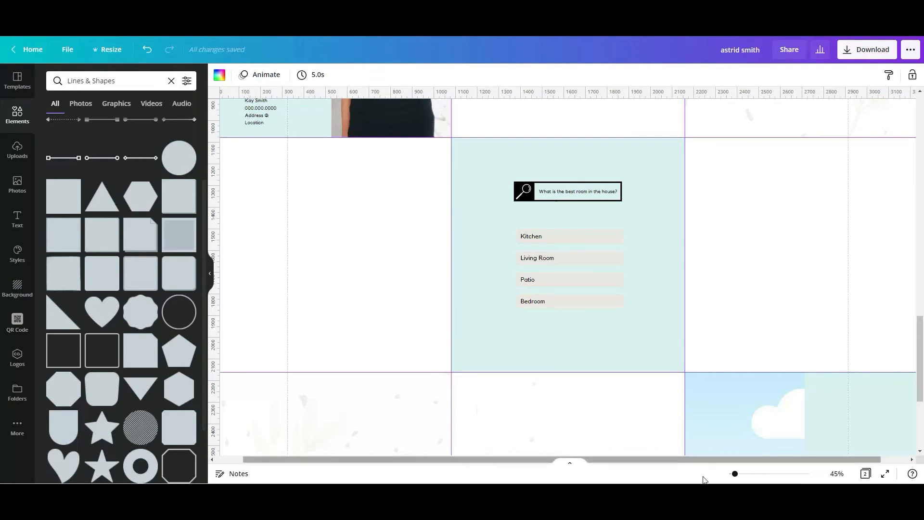
pyautogui.moveTo(736, 475); pyautogui.dragTo(730, 474)
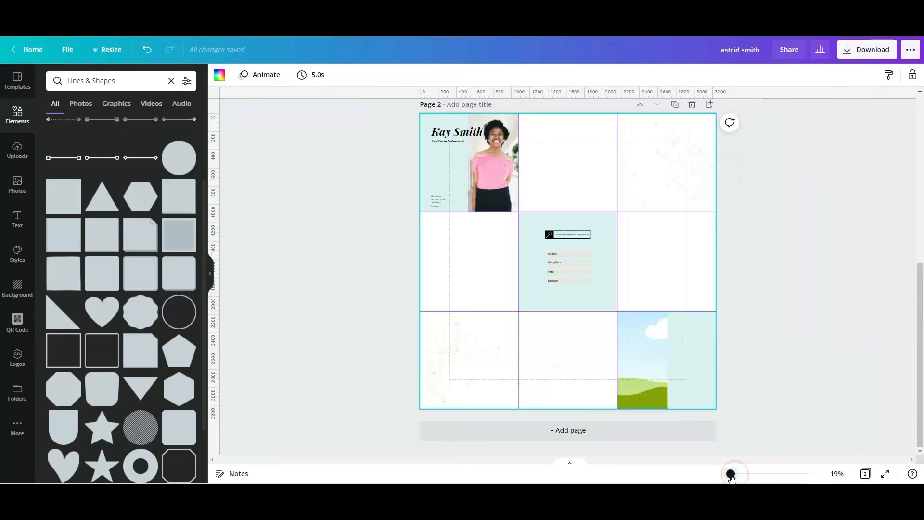
pyautogui.click(800, 332)
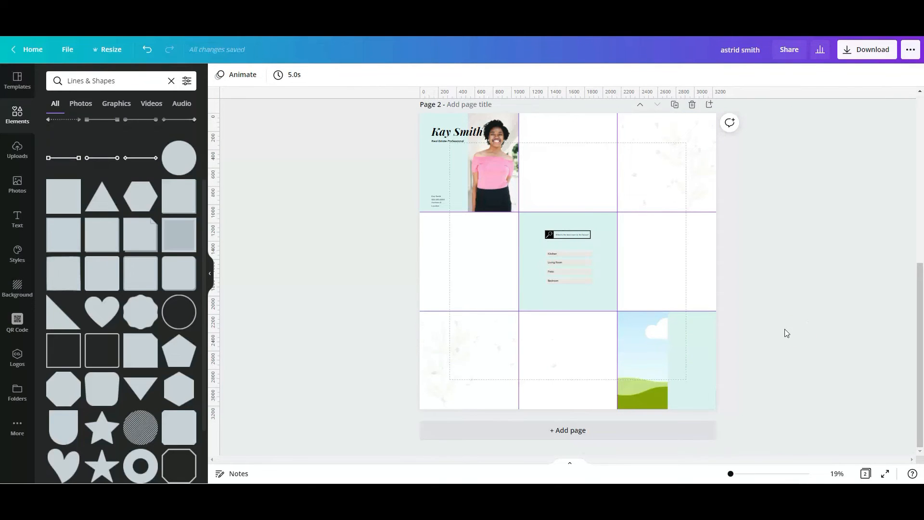
pyautogui.scroll(2, 769, 346)
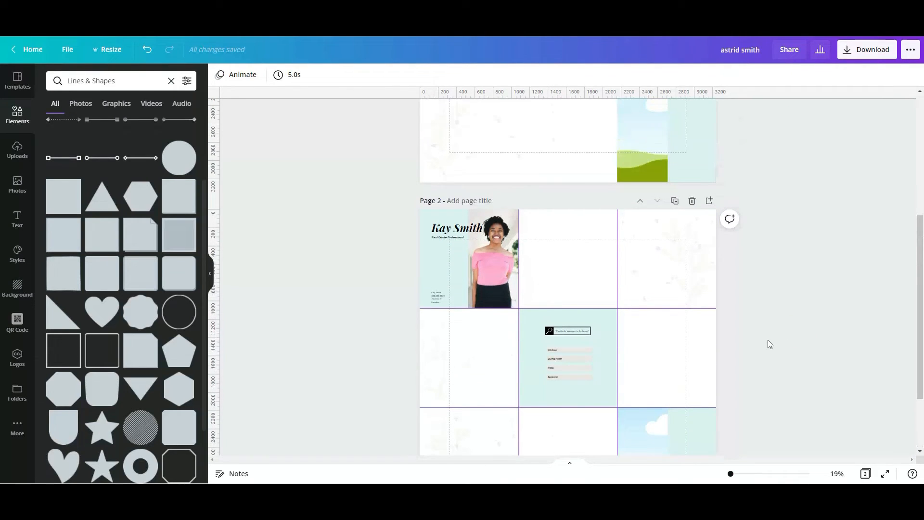
pyautogui.click(693, 205)
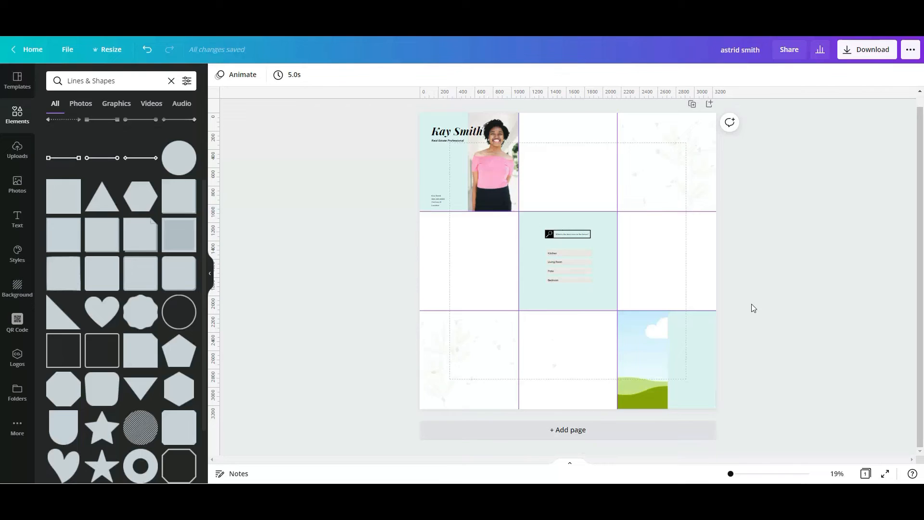
pyautogui.moveTo(431, 345); pyautogui.dragTo(376, 200)
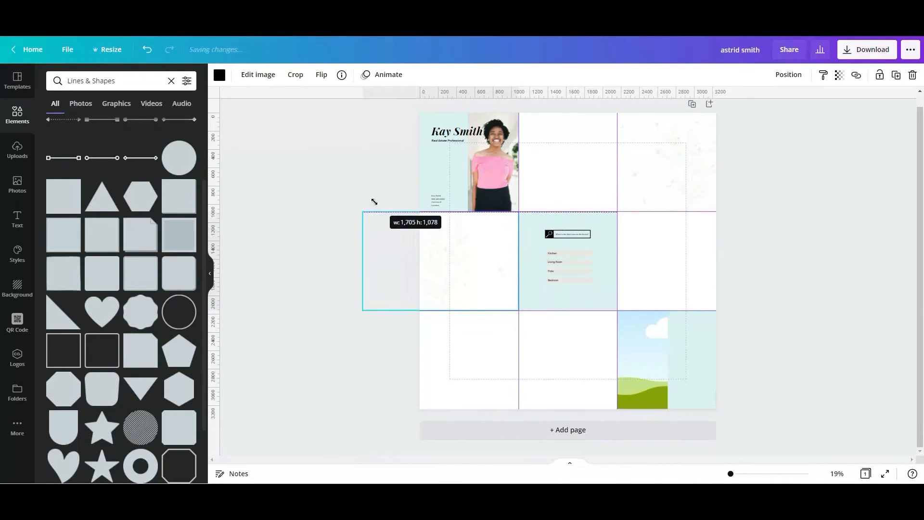
# Step: Add a rounded-square outline sized as a card in the bottom-left tile, coloured pale mint
pyautogui.click(382, 341)
pyautogui.click(102, 273)
pyautogui.moveTo(562, 331); pyautogui.dragTo(460, 366)
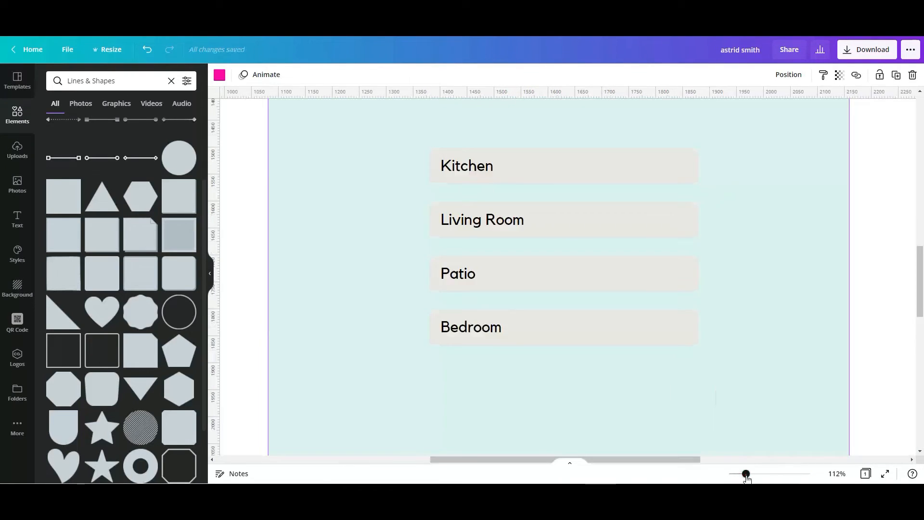
pyautogui.scroll(5, 504, 367)
pyautogui.scroll(-3, 504, 367)
pyautogui.scroll(1, 631, 454)
pyautogui.scroll(1, 631, 454)
pyautogui.moveTo(409, 268); pyautogui.dragTo(431, 244)
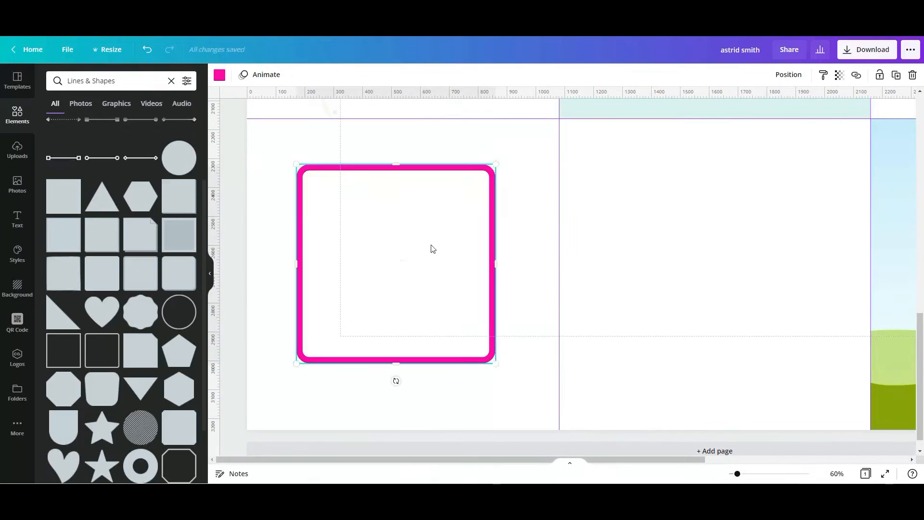
pyautogui.moveTo(494, 165); pyautogui.dragTo(434, 227)
pyautogui.moveTo(434, 295); pyautogui.dragTo(498, 295)
pyautogui.moveTo(497, 361); pyautogui.dragTo(503, 367)
pyautogui.click(220, 76)
pyautogui.click(111, 125)
# Step: Add a circle photo frame and place it on the card's top edge
pyautogui.click(17, 115)
pyautogui.click(17, 149)
pyautogui.click(17, 116)
pyautogui.moveTo(570, 157); pyautogui.dragTo(438, 266)
pyautogui.moveTo(310, 348); pyautogui.dragTo(440, 221)
pyautogui.moveTo(571, 152); pyautogui.dragTo(479, 307)
pyautogui.moveTo(573, 149); pyautogui.dragTo(397, 326)
pyautogui.moveTo(372, 351); pyautogui.dragTo(386, 217)
pyautogui.moveTo(361, 192); pyautogui.dragTo(352, 182)
pyautogui.moveTo(417, 181); pyautogui.dragTo(422, 177)
pyautogui.hotkey('ctrl', 'z')
pyautogui.hotkey('ctrl', 'z')
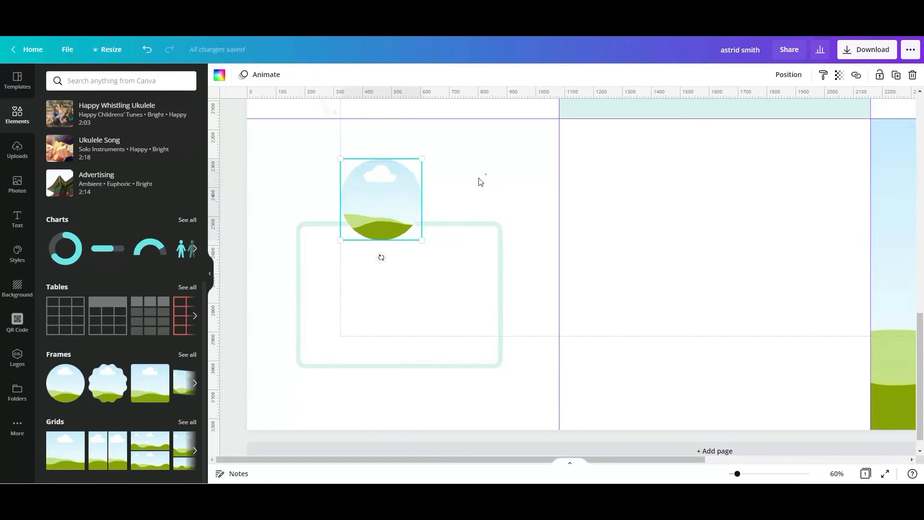
# Step: Overlay a pale mint circle outline matching the photo frame
pyautogui.scroll(8, 144, 313)
pyautogui.click(182, 197)
pyautogui.scroll(-3, 117, 329)
pyautogui.click(179, 264)
pyautogui.moveTo(465, 254); pyautogui.dragTo(349, 180)
pyautogui.moveTo(378, 237); pyautogui.dragTo(377, 243)
pyautogui.click(220, 75)
pyautogui.click(133, 125)
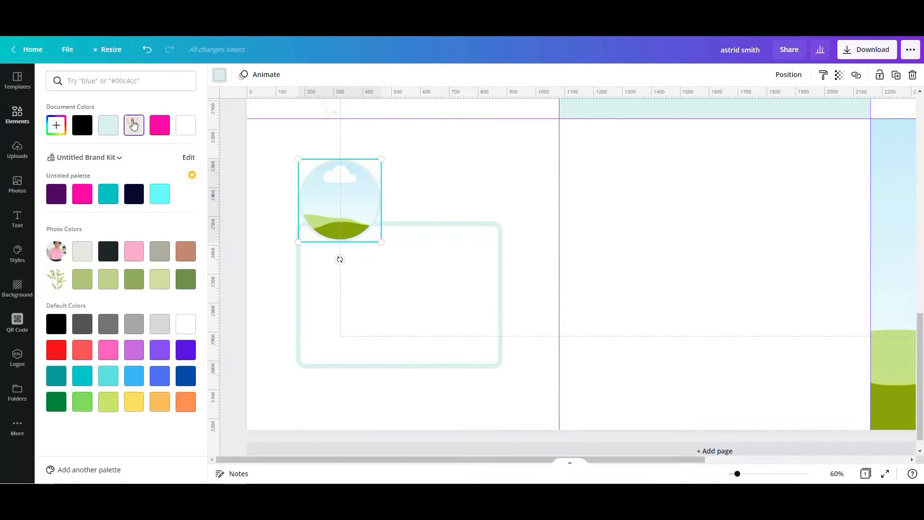
pyautogui.click(440, 193)
# Step: Drop the realtor's portrait photo from Recently used into the circle frame
pyautogui.click(17, 183)
pyautogui.click(324, 200)
pyautogui.moveTo(61, 167); pyautogui.dragTo(340, 200)
pyautogui.click(277, 184)
pyautogui.click(273, 177)
pyautogui.moveTo(737, 473); pyautogui.dragTo(732, 474)
pyautogui.click(432, 365)
pyautogui.scroll(5, 433, 289)
# Step: Paste a copy of the large title under the photo, retype it as 'Florida Home', and reduce its font size
pyautogui.scroll(-5, 440, 412)
pyautogui.write('Kay Smith')
pyautogui.scroll(5, 433, 385)
pyautogui.doubleClick(528, 284)
pyautogui.hotkey('ctrl', 'a')
pyautogui.write('Florida Home')
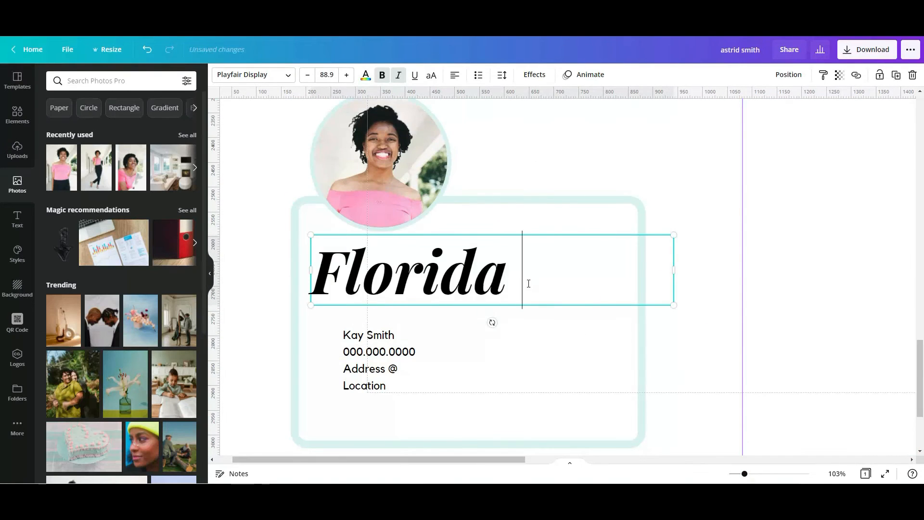
pyautogui.click(307, 74)
# Step: Replace the contact details text with a repeated 'Description o' placeholder
pyautogui.doubleClick(347, 343)
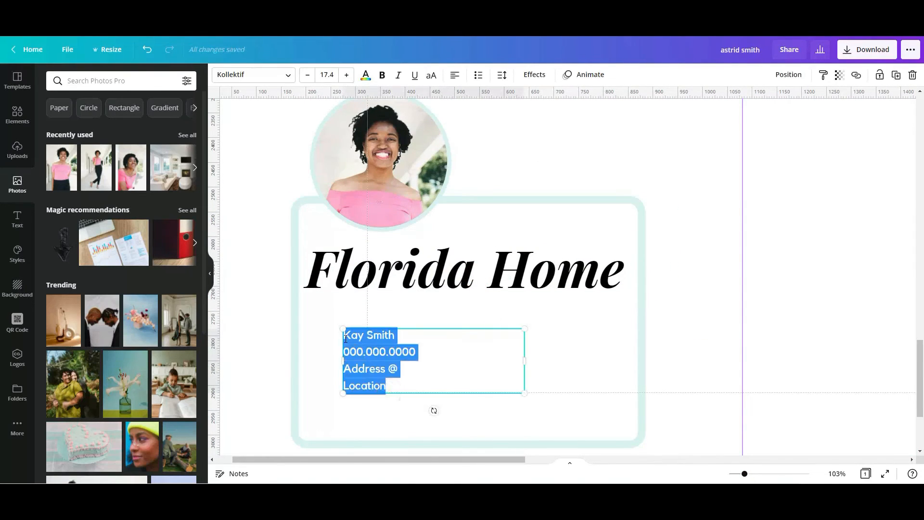
pyautogui.write('Description o')
pyautogui.hotkey('ctrl', 'v')
pyautogui.hotkey('ctrl', 'v')
pyautogui.hotkey('ctrl', 'v')
pyautogui.hotkey('ctrl', 'v')
pyautogui.hotkey('ctrl', 'v')
pyautogui.hotkey('ctrl', 'v')
pyautogui.hotkey('ctrl', 'v')
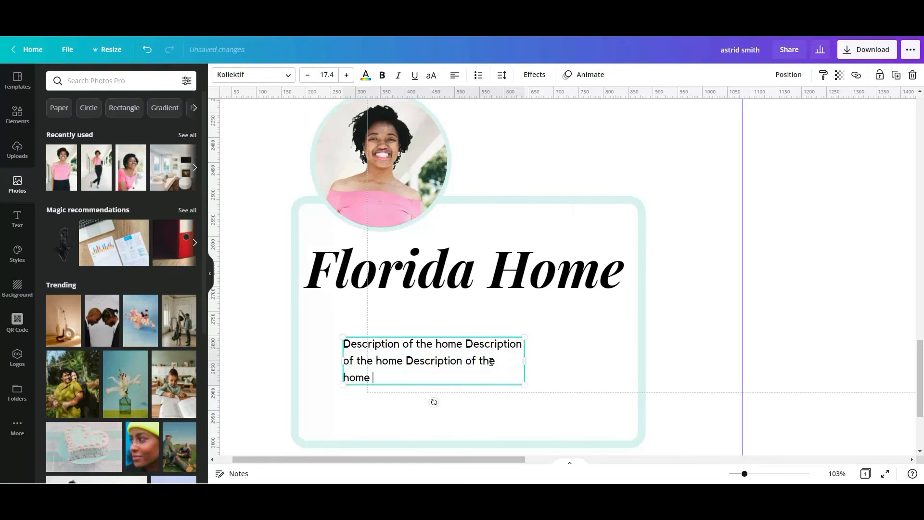
# Step: Select the card's photo, title and text together, then move them up-left and scale them down
pyautogui.scroll(-5, 665, 332)
pyautogui.moveTo(283, 196); pyautogui.dragTo(477, 356)
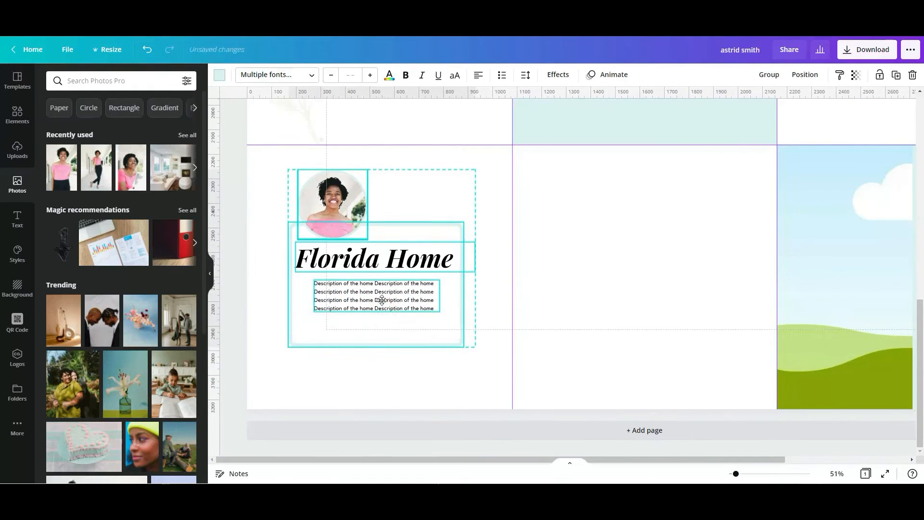
pyautogui.click(68, 49)
pyautogui.click(100, 186)
pyautogui.moveTo(265, 177); pyautogui.dragTo(383, 320)
pyautogui.moveTo(380, 304); pyautogui.dragTo(364, 290)
pyautogui.moveTo(458, 337); pyautogui.dragTo(431, 311)
pyautogui.click(458, 293)
# Step: Centre the Florida Home title, centre-align its text, and shrink it back onto the card
pyautogui.click(373, 277)
pyautogui.click(345, 245)
pyautogui.click(789, 75)
pyautogui.click(740, 160)
pyautogui.click(454, 76)
pyautogui.moveTo(644, 237); pyautogui.dragTo(356, 242)
pyautogui.moveTo(431, 253); pyautogui.dragTo(415, 248)
pyautogui.click(327, 348)
pyautogui.click(345, 239)
pyautogui.click(540, 324)
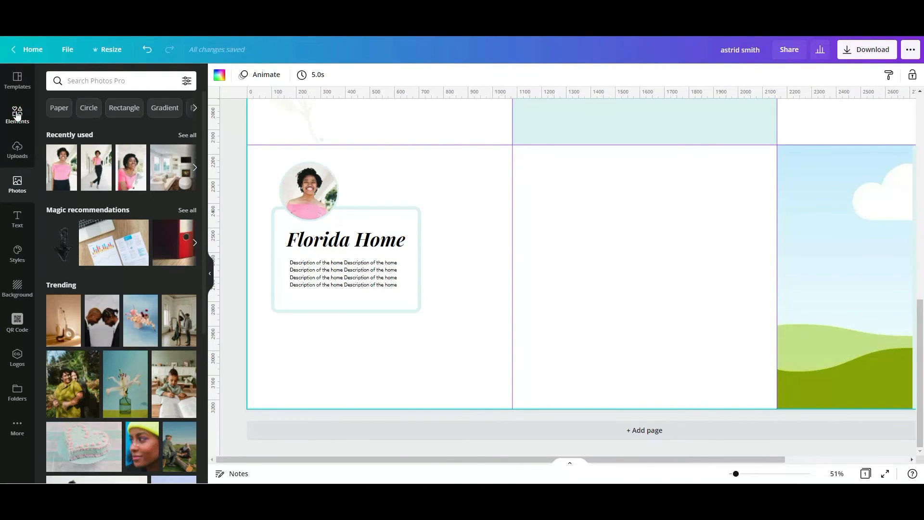
pyautogui.click(17, 114)
pyautogui.scroll(-10, 159, 289)
# Step: Add a small rounded-square photo frame beside the Florida Home card
pyautogui.click(146, 377)
pyautogui.moveTo(506, 182); pyautogui.dragTo(414, 354)
pyautogui.moveTo(334, 405); pyautogui.dragTo(509, 230)
pyautogui.moveTo(715, 118); pyautogui.dragTo(505, 330)
pyautogui.moveTo(473, 359); pyautogui.dragTo(462, 194)
# Step: Duplicate the frame into a column of three small frames
pyautogui.hotkey('ctrl', 'd')
pyautogui.moveTo(462, 194); pyautogui.dragTo(462, 252)
pyautogui.hotkey('ctrl', 'd')
pyautogui.moveTo(462, 252); pyautogui.dragTo(462, 307)
pyautogui.moveTo(465, 367); pyautogui.dragTo(467, 197)
pyautogui.moveTo(466, 253); pyautogui.dragTo(466, 260)
pyautogui.click(557, 248)
# Step: Nudge the top frame up-left and try tilting the others, returning the middle and bottom frames upright
pyautogui.moveTo(462, 202); pyautogui.dragTo(436, 195)
pyautogui.moveTo(466, 364); pyautogui.dragTo(450, 368)
pyautogui.click(466, 260)
pyautogui.moveTo(466, 304); pyautogui.dragTo(498, 303)
pyautogui.click(462, 337)
pyautogui.moveTo(463, 383); pyautogui.dragTo(469, 383)
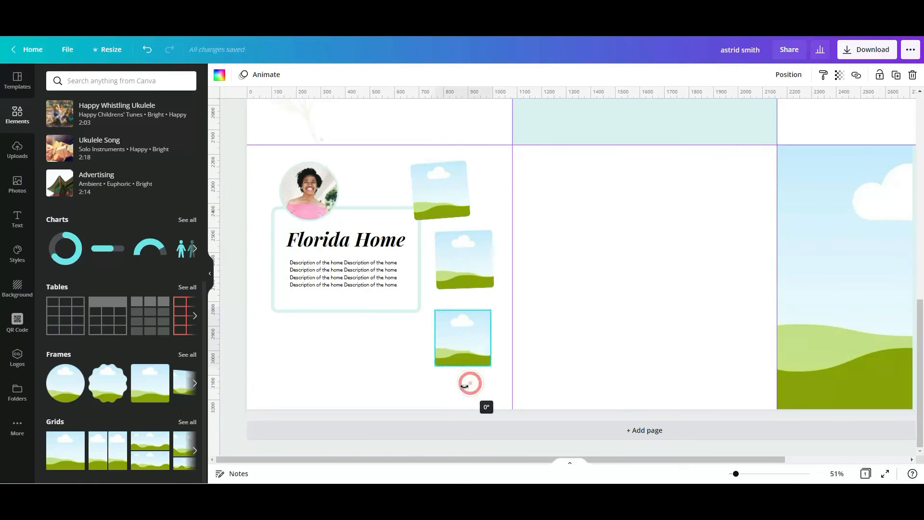
pyautogui.moveTo(471, 307); pyautogui.dragTo(460, 318)
pyautogui.click(569, 270)
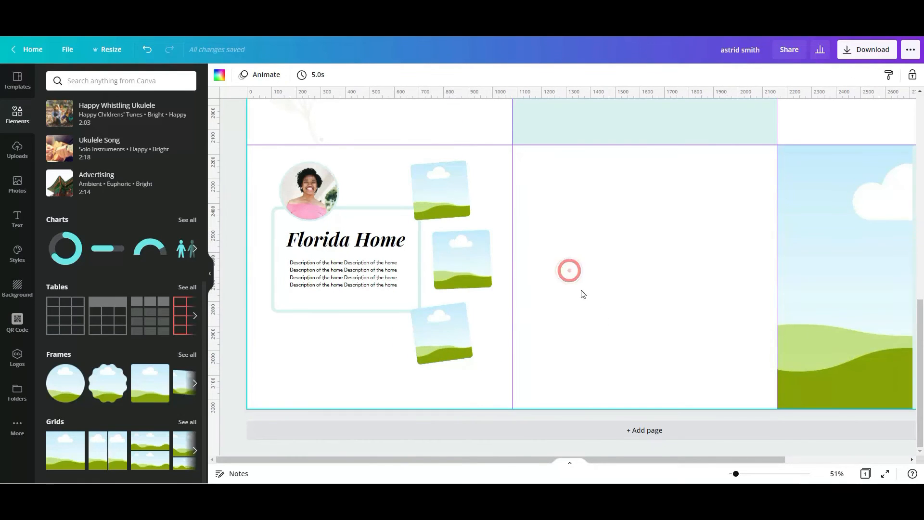
# Step: Search Photos for 'miami house' and drop a white house photo into the top frame
pyautogui.click(18, 183)
pyautogui.click(104, 81)
pyautogui.write('miami house')
pyautogui.press('Return')
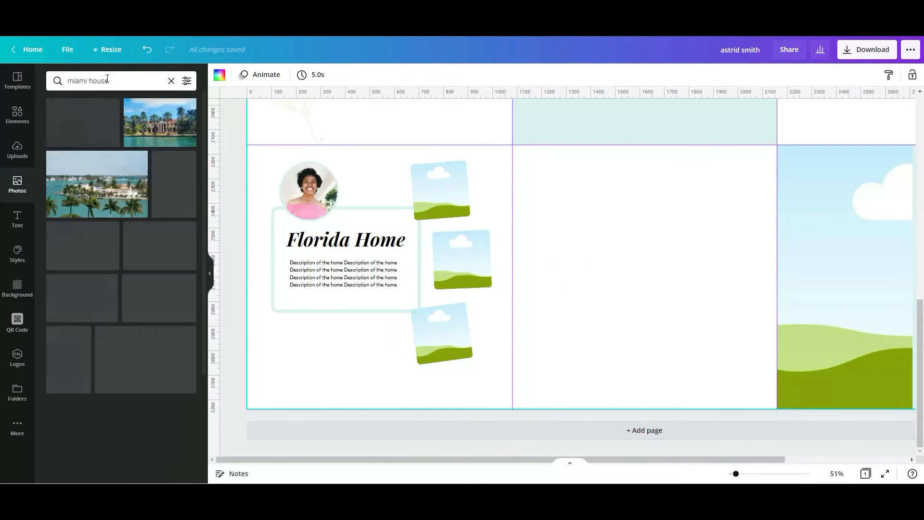
pyautogui.scroll(-5, 68, 289)
pyautogui.moveTo(83, 400); pyautogui.dragTo(440, 190)
# Step: Fill the middle frame with a 'living room' photo and the bottom one from a 'kitchen' search
pyautogui.tripleClick(68, 80)
pyautogui.write('living room')
pyautogui.press('Return')
pyautogui.moveTo(83, 192); pyautogui.dragTo(445, 334)
pyautogui.tripleClick(67, 80)
pyautogui.write('kitchen')
pyautogui.press('Return')
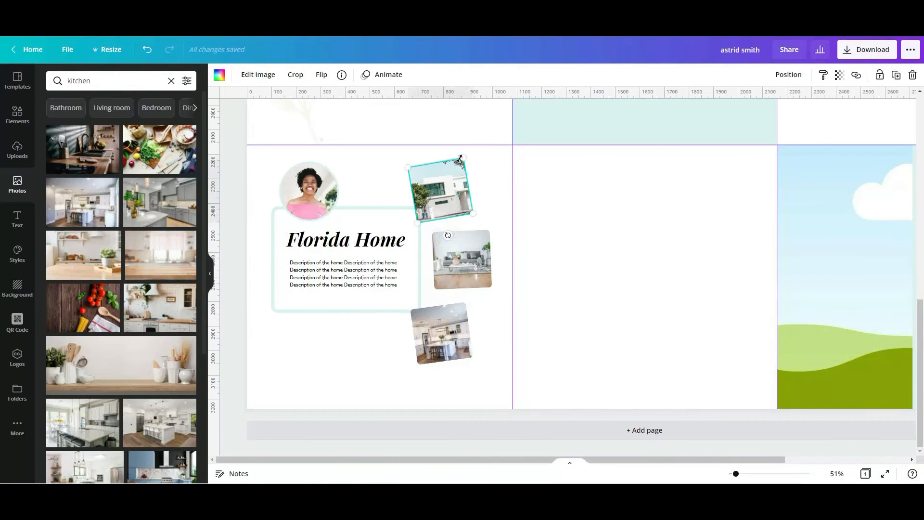
pyautogui.click(611, 314)
# Step: Paste the contact details text block, then undo its misplaced move and a layout change
pyautogui.write('Kay Smith 000.000.0000 Address @ Location')
pyautogui.moveTo(324, 373); pyautogui.dragTo(337, 356)
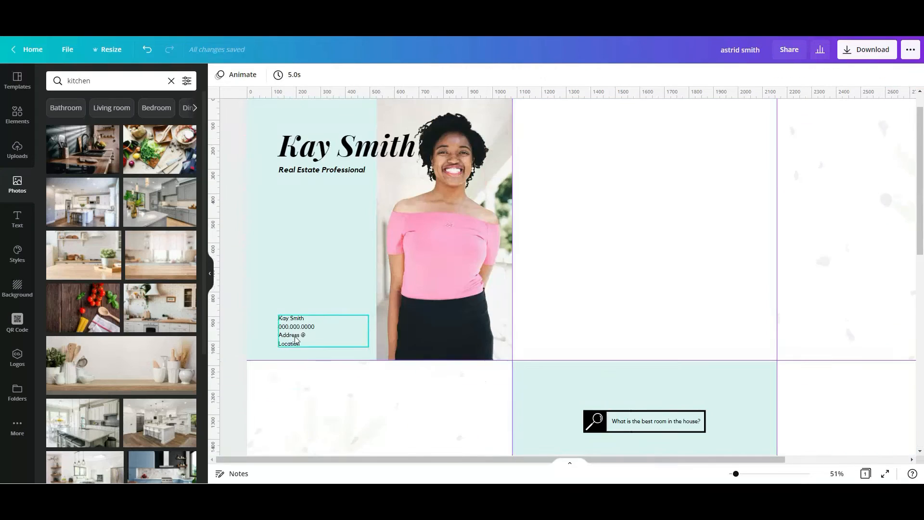
pyautogui.hotkey('ctrl', 'z')
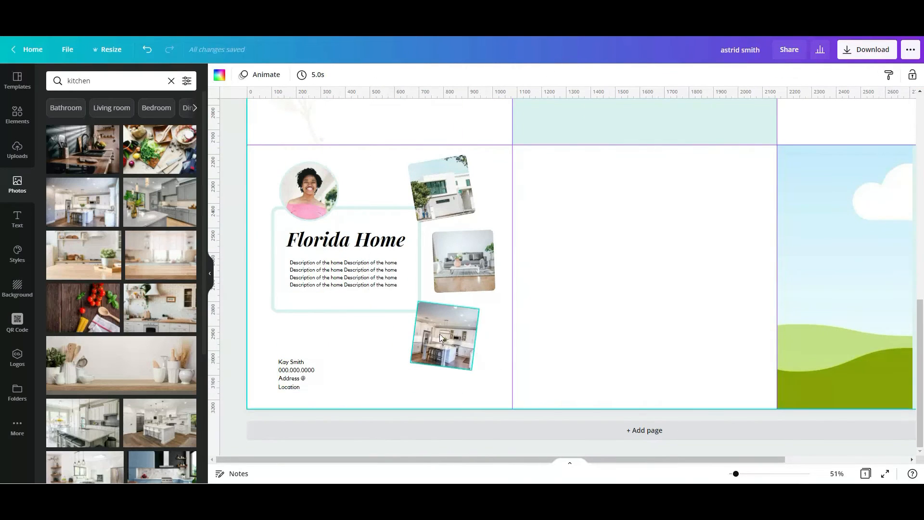
pyautogui.hotkey('ctrl', 'z')
pyautogui.hotkey('ctrl', 'z')
pyautogui.hotkey('ctrl', 'z')
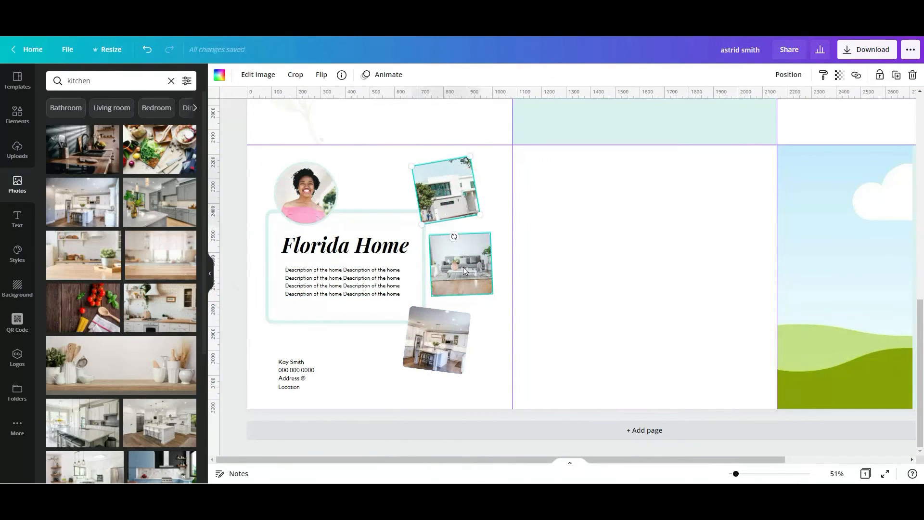
# Step: Straighten the house, living-room and kitchen photos into an upright column
pyautogui.click(571, 310)
pyautogui.moveTo(453, 192); pyautogui.dragTo(465, 200)
pyautogui.click(463, 268)
pyautogui.moveTo(442, 400); pyautogui.dragTo(461, 348)
pyautogui.click(473, 393)
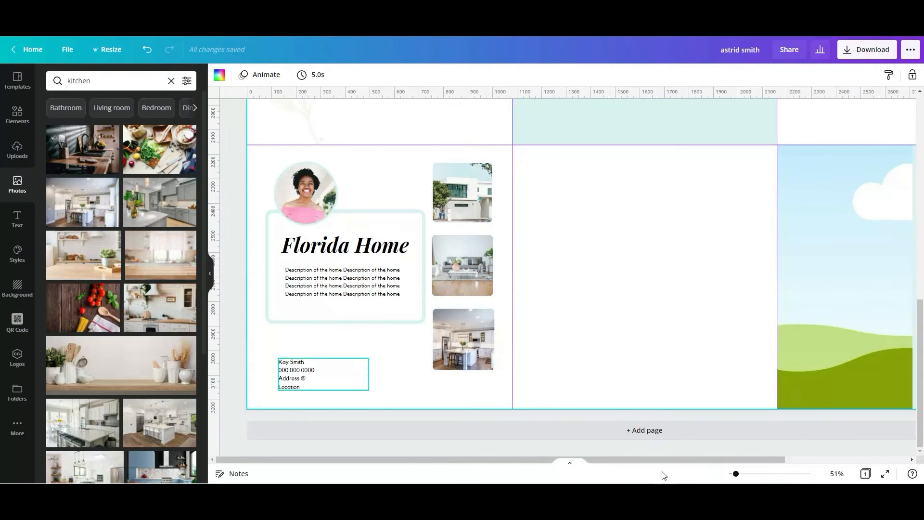
pyautogui.scroll(-5, 273, 235)
# Step: Place the laughing portrait in a right-column tile and rearrange and enlarge the Quote text boxes
pyautogui.click(172, 81)
pyautogui.moveTo(69, 266); pyautogui.dragTo(641, 372)
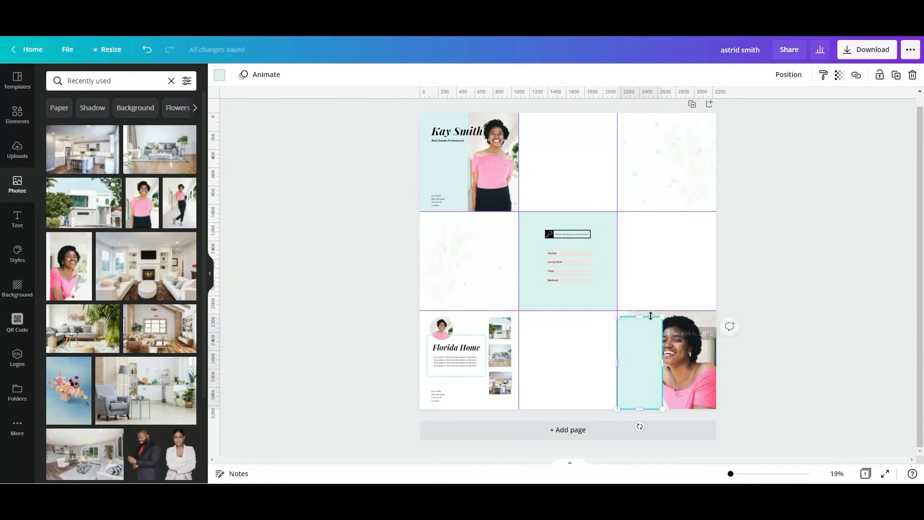
pyautogui.scroll(1, 417, 146)
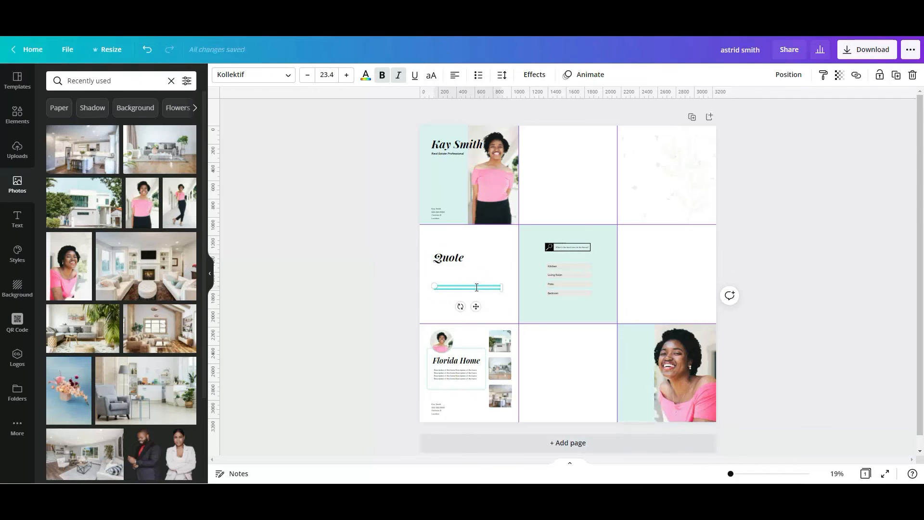
pyautogui.moveTo(441, 289); pyautogui.dragTo(462, 276)
pyautogui.moveTo(503, 272); pyautogui.dragTo(561, 289)
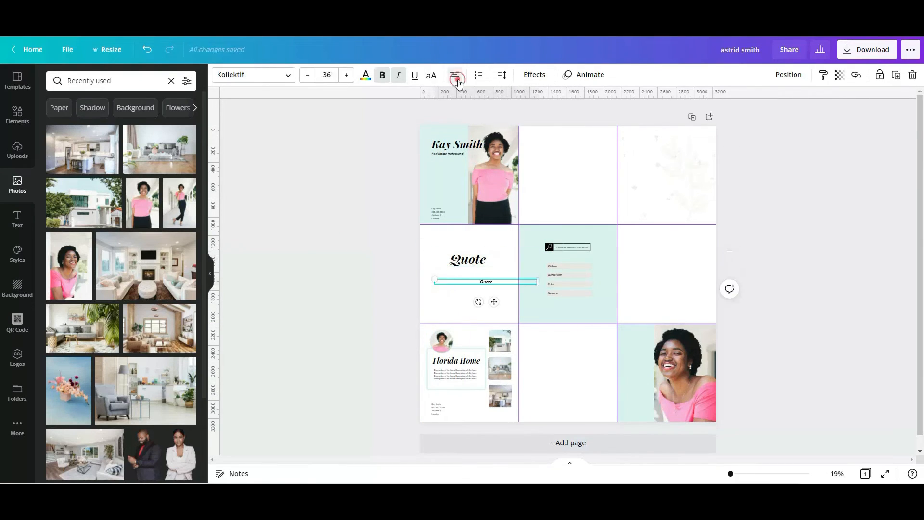
pyautogui.moveTo(470, 275); pyautogui.dragTo(429, 262)
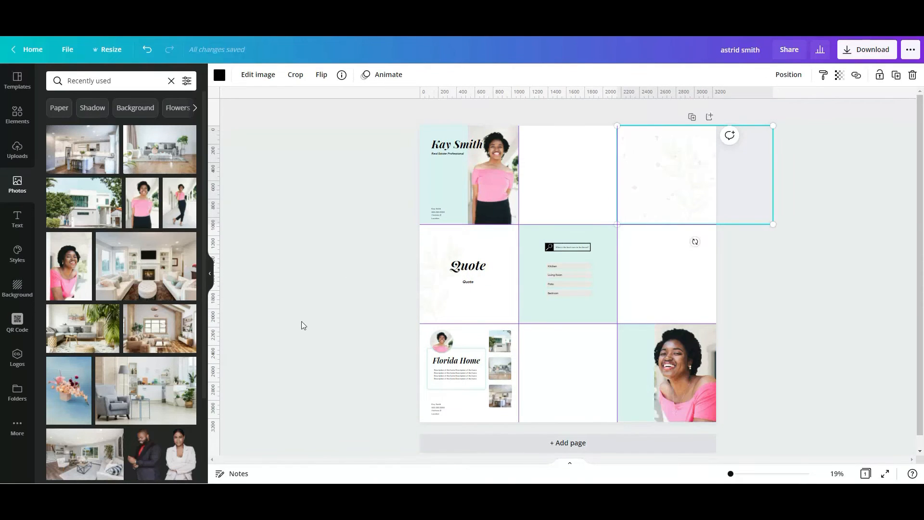
# Step: Slide the teal strip in the bottom-right tile to the right
pyautogui.click(146, 49)
pyautogui.click(147, 49)
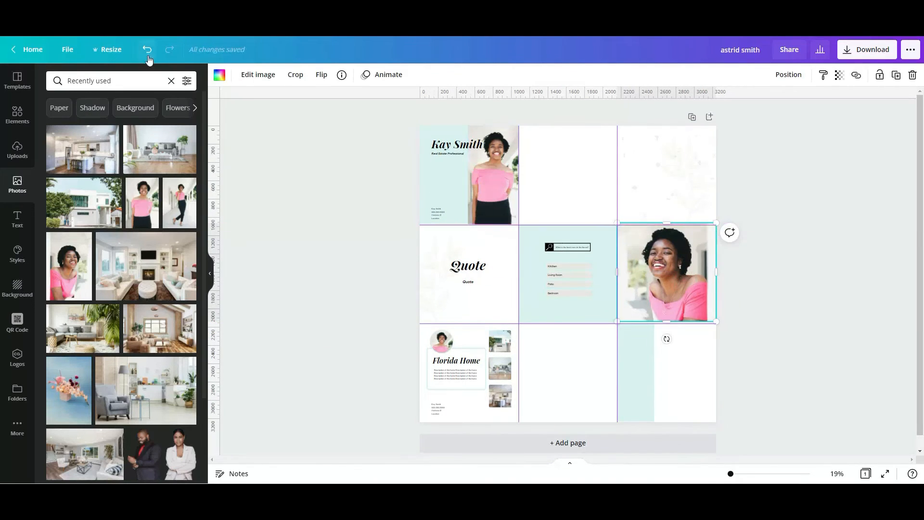
pyautogui.click(630, 381)
pyautogui.moveTo(631, 380); pyautogui.dragTo(704, 394)
pyautogui.click(807, 399)
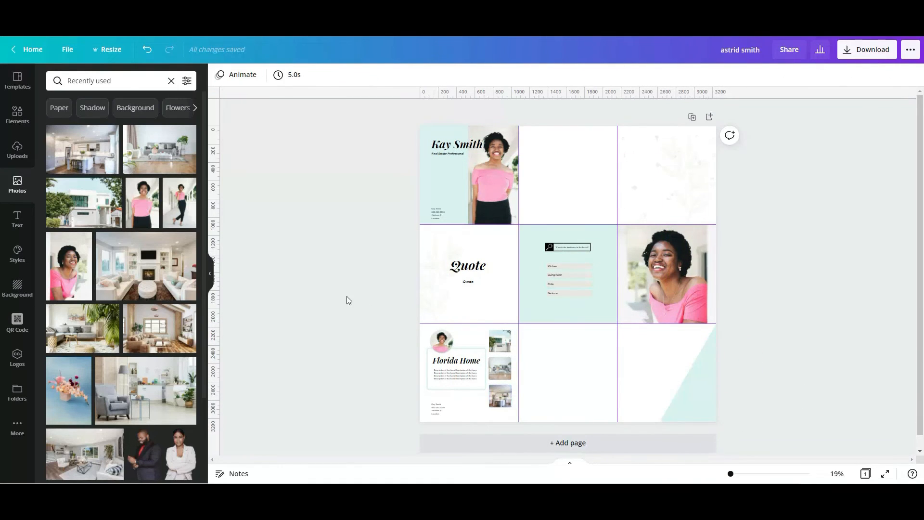
# Step: Shrink the name heading and the Real Estate Professional subtitle on the portrait
pyautogui.click(455, 150)
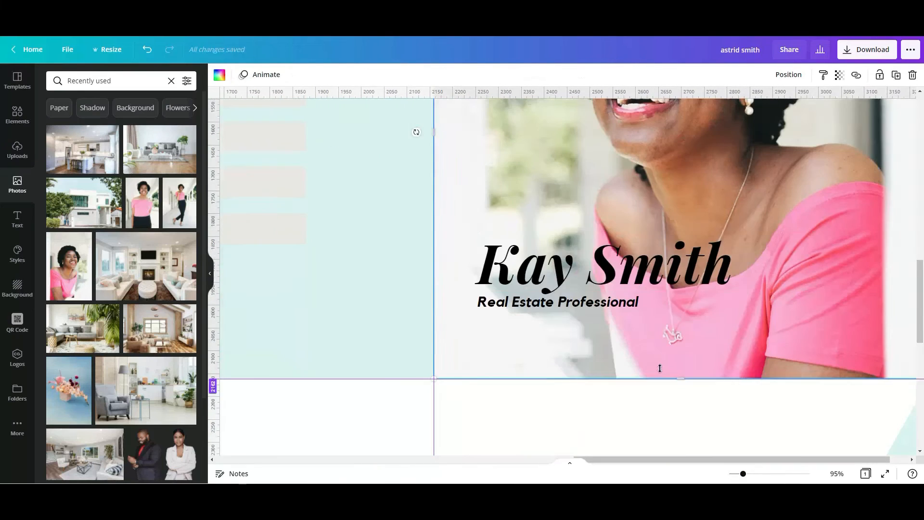
pyautogui.click(307, 75)
pyautogui.moveTo(813, 307); pyautogui.dragTo(694, 303)
pyautogui.keyDown('alt'); pyautogui.moveTo(552, 309); pyautogui.dragTo(546, 333); pyautogui.keyUp('alt')
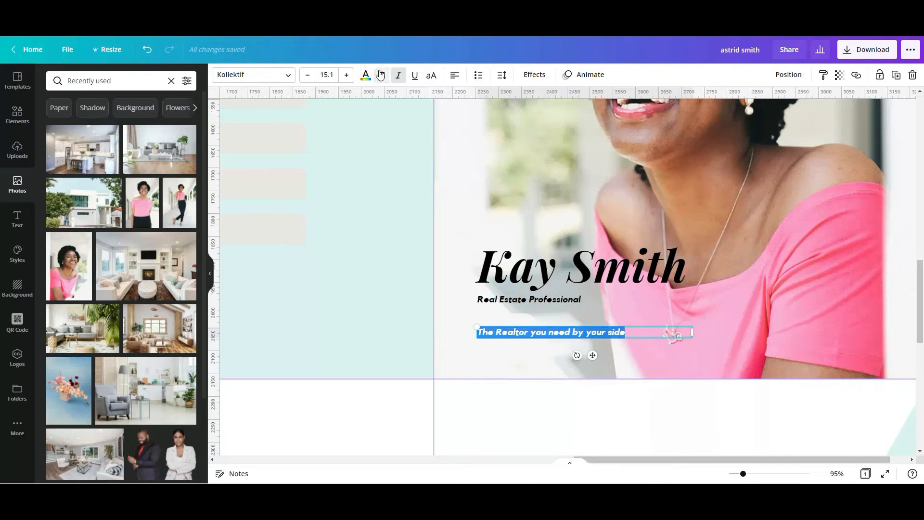
# Step: Reframe the portrait photo and move the 'The Realtor you need by your side' tagline onto it
pyautogui.scroll(-3, 706, 434)
pyautogui.doubleClick(640, 190)
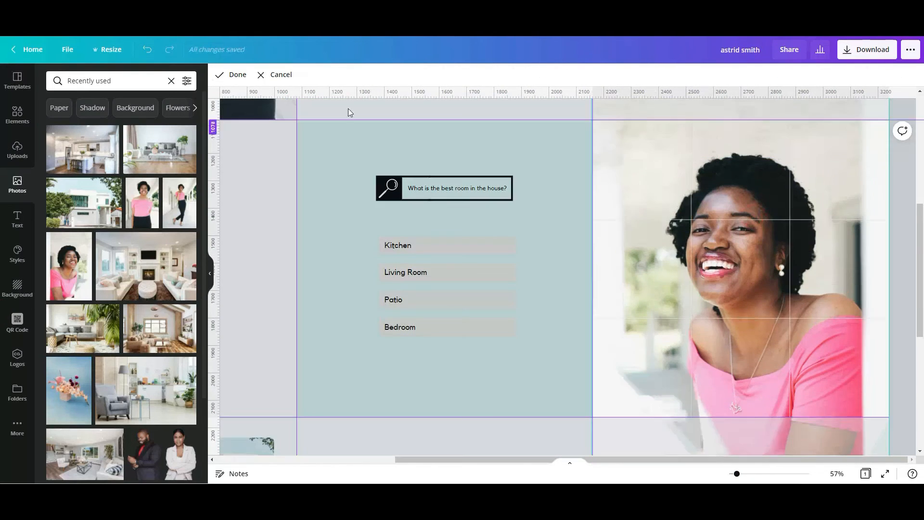
pyautogui.click(674, 139)
pyautogui.click(253, 74)
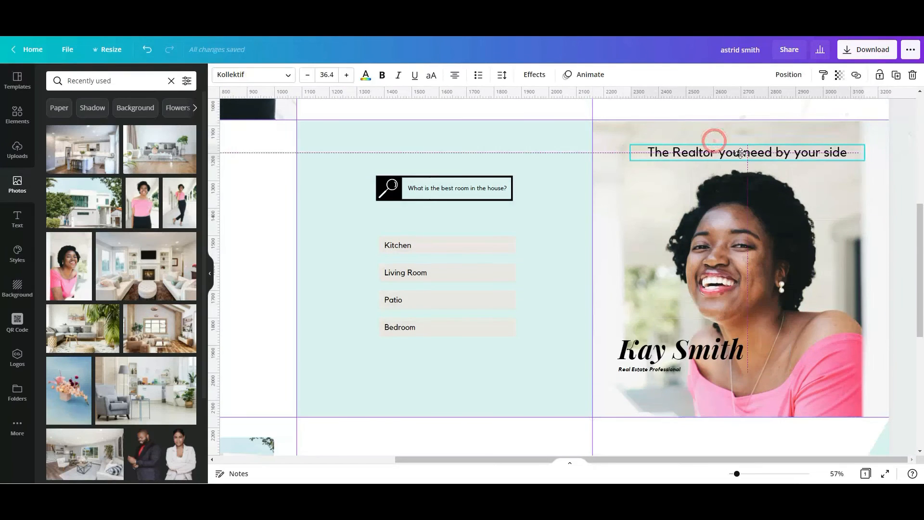
pyautogui.moveTo(650, 369); pyautogui.dragTo(658, 389)
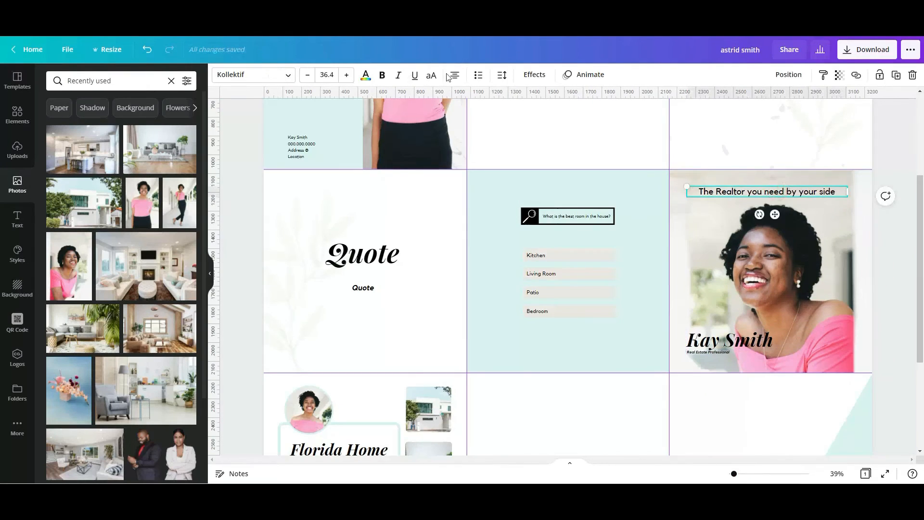
pyautogui.click(838, 312)
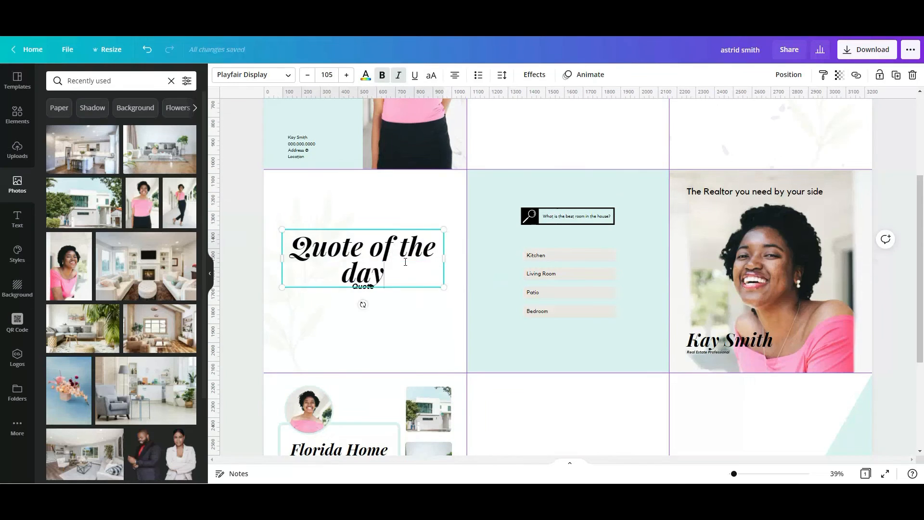
# Step: Retitle the quote tile 'Quote of the day' and edit the bottom-right heading text
pyautogui.hotkey('ctrl', 'a')
pyautogui.click(308, 74)
pyautogui.click(367, 287)
pyautogui.click(247, 302)
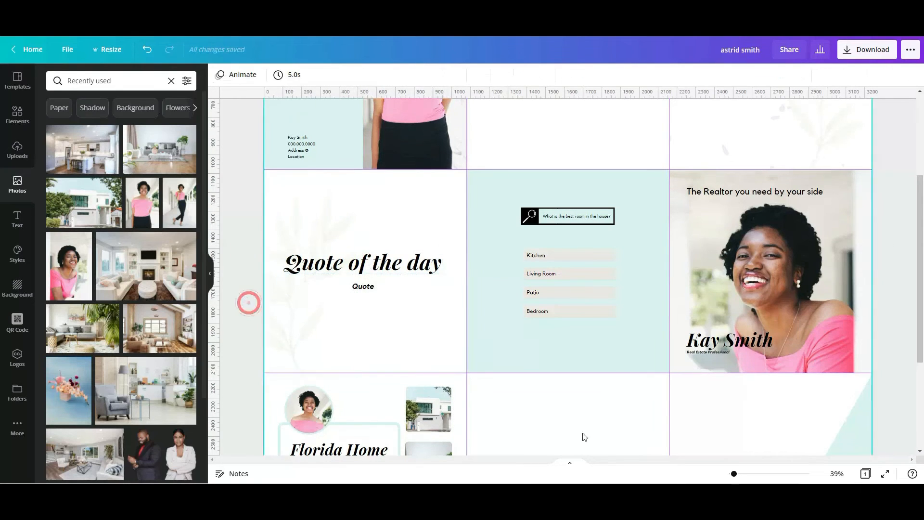
pyautogui.scroll(-3, 568, 277)
pyautogui.write('Kay Smith')
pyautogui.doubleClick(740, 247)
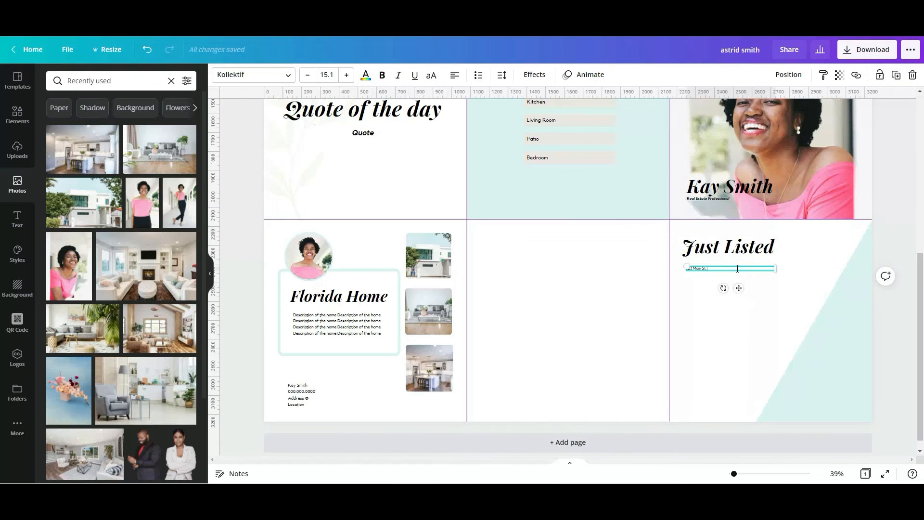
# Step: Arrange the Just Listed title, address line and landscape placeholder on the bottom-right tile
pyautogui.click(751, 279)
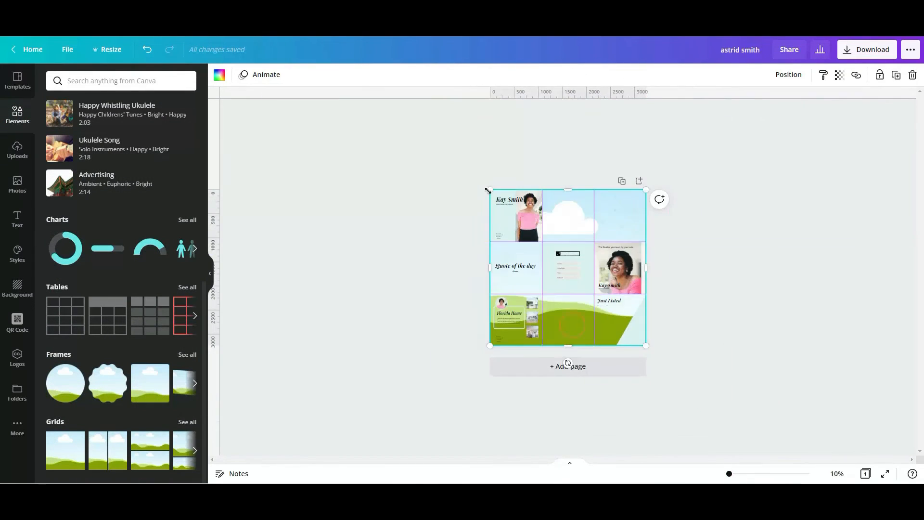
pyautogui.moveTo(489, 191); pyautogui.dragTo(603, 307)
pyautogui.moveTo(730, 473); pyautogui.dragTo(737, 474)
pyautogui.moveTo(755, 460); pyautogui.dragTo(866, 461)
pyautogui.scroll(-1, 603, 250)
pyautogui.click(603, 250)
pyautogui.moveTo(670, 169); pyautogui.dragTo(669, 158)
pyautogui.moveTo(654, 198); pyautogui.dragTo(593, 192)
# Step: Turn the teal diagonal stripe into a thin horizontal band
pyautogui.click(655, 211)
pyautogui.moveTo(895, 261); pyautogui.dragTo(402, 299)
pyautogui.moveTo(553, 206); pyautogui.dragTo(772, 400)
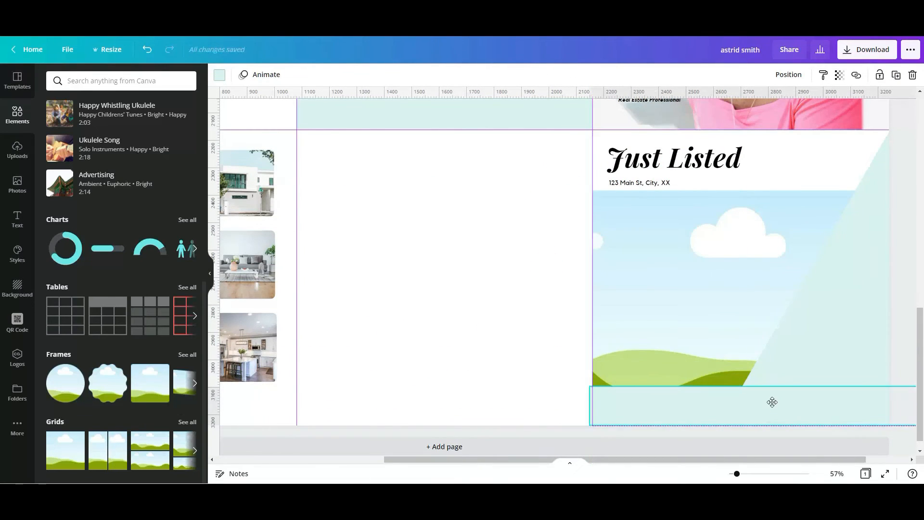
pyautogui.click(654, 465)
pyautogui.moveTo(414, 460); pyautogui.dragTo(299, 464)
# Step: Copy the round portrait from the Florida Home tile onto the Just Listed tile
pyautogui.click(255, 166)
pyautogui.hotkey('ctrl', 'c')
pyautogui.hotkey('ctrl', 'v')
pyautogui.moveTo(250, 181); pyautogui.dragTo(801, 378)
pyautogui.moveTo(434, 460); pyautogui.dragTo(547, 460)
pyautogui.click(690, 409)
pyautogui.click(854, 193)
pyautogui.click(576, 386)
pyautogui.click(640, 385)
pyautogui.click(553, 340)
# Step: Copy the contact details block onto the Just Listed tile
pyautogui.hscroll(-5, 276, 438)
pyautogui.click(284, 386)
pyautogui.hotkey('ctrl', 'c')
pyautogui.hotkey('ctrl', 'v')
pyautogui.moveTo(289, 390); pyautogui.dragTo(771, 349)
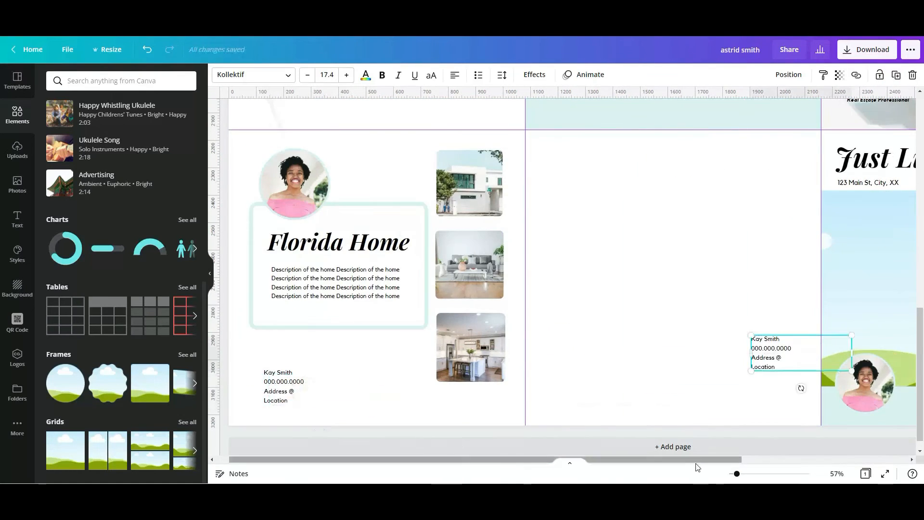
pyautogui.moveTo(698, 461); pyautogui.dragTo(864, 461)
pyautogui.moveTo(564, 354); pyautogui.dragTo(715, 409)
pyautogui.click(539, 383)
# Step: Make the light-blue stripe a black bar above the contact area, sent behind the photo
pyautogui.click(772, 399)
pyautogui.moveTo(772, 399); pyautogui.dragTo(547, 281)
pyautogui.click(219, 75)
pyautogui.click(82, 126)
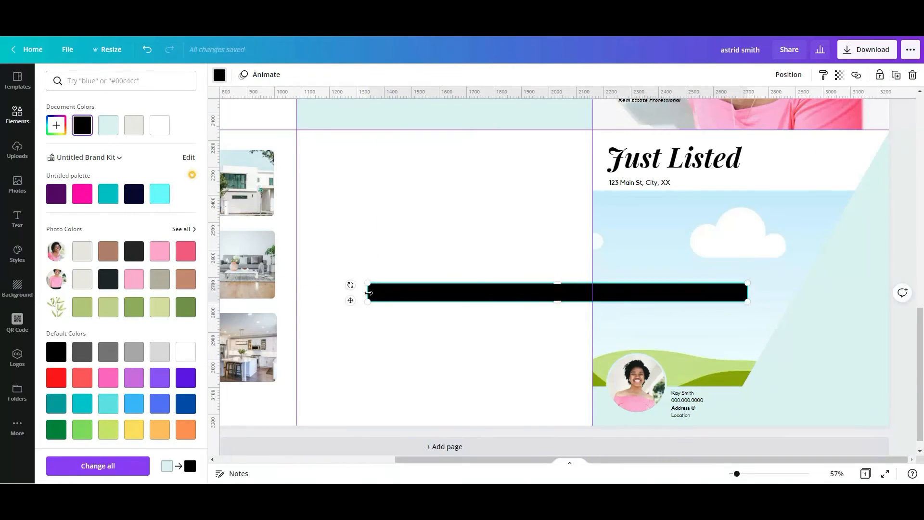
pyautogui.moveTo(368, 303); pyautogui.dragTo(632, 302)
pyautogui.moveTo(799, 300); pyautogui.dragTo(914, 299)
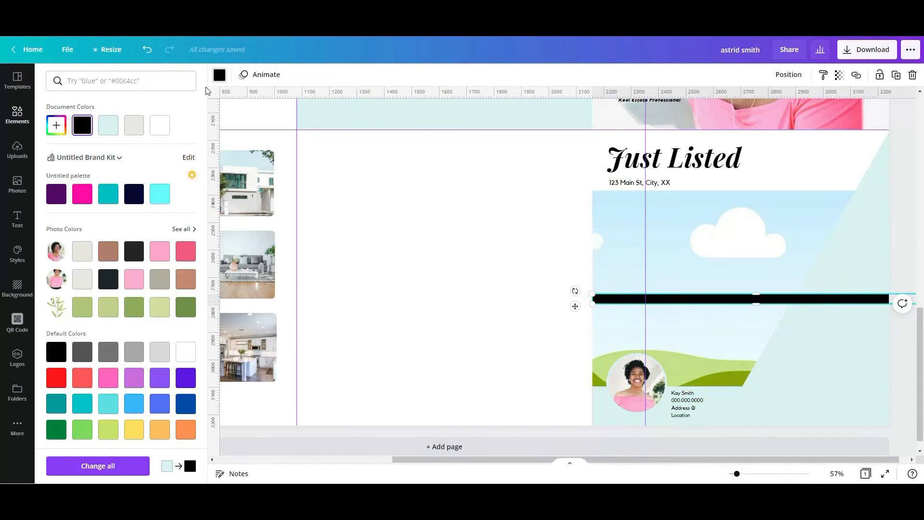
pyautogui.moveTo(633, 309); pyautogui.dragTo(689, 291)
pyautogui.moveTo(809, 299); pyautogui.dragTo(703, 387)
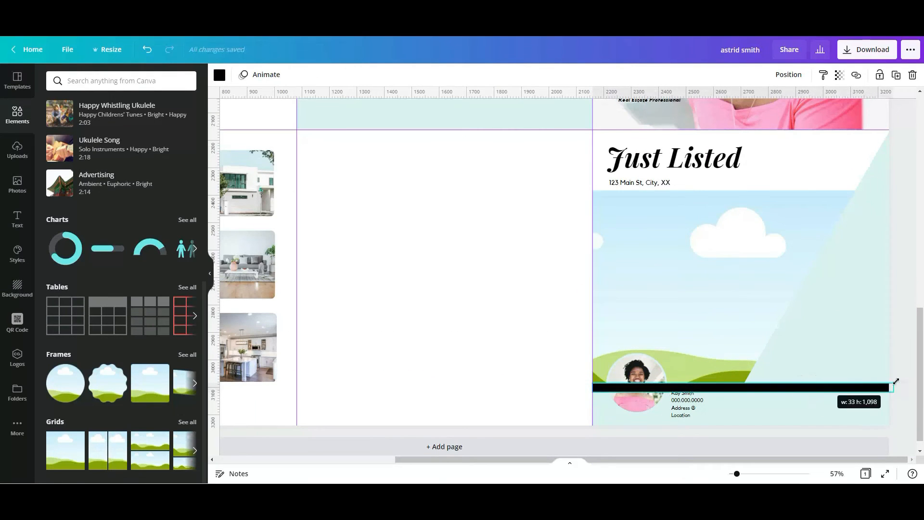
pyautogui.click(789, 74)
pyautogui.click(744, 102)
pyautogui.click(515, 277)
# Step: Search stock photos for 'miami appartment' and place a Miami tower photo
pyautogui.click(17, 184)
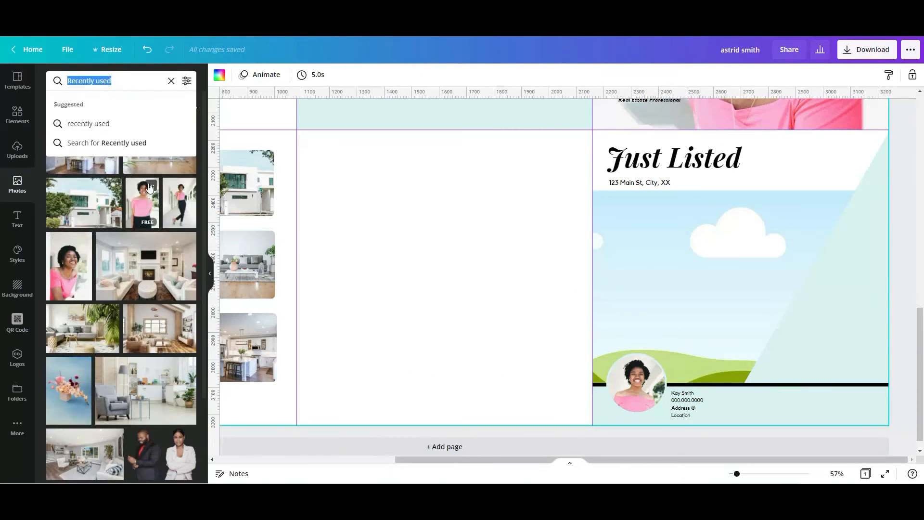
pyautogui.write('miami appartment')
pyautogui.press('Return')
pyautogui.click(91, 82)
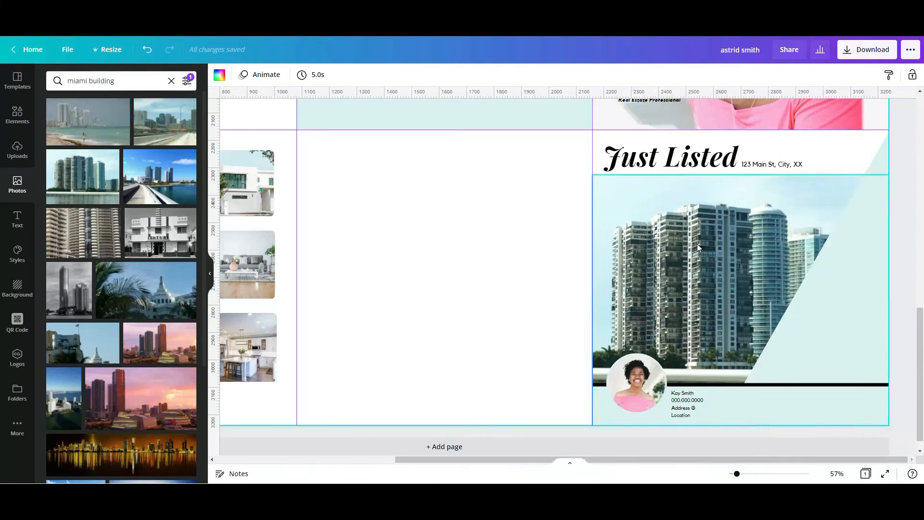
pyautogui.click(429, 255)
pyautogui.hotkey('ctrl', 'z')
pyautogui.hotkey('ctrl', 'z')
pyautogui.hotkey('ctrl', 'z')
pyautogui.hotkey('ctrl', 'z')
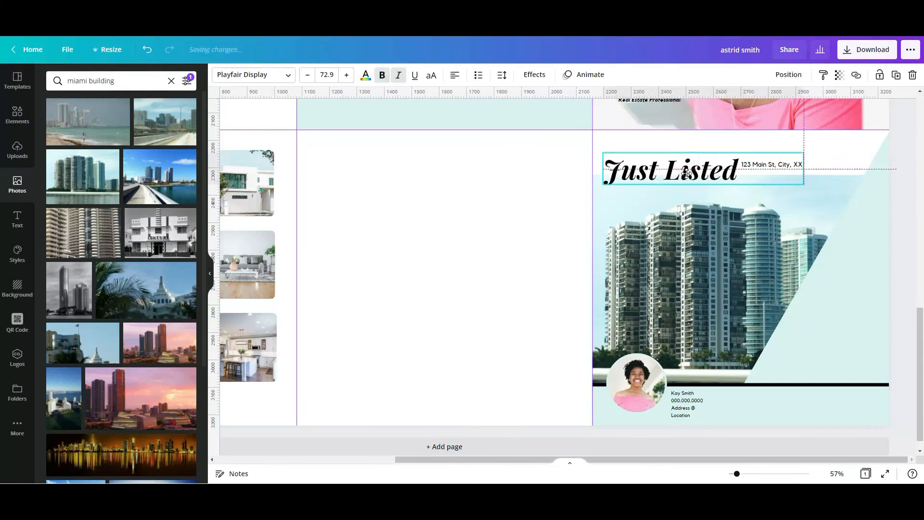
# Step: Duplicate the address line for a Details heading and paste in the bulleted details list
pyautogui.moveTo(641, 189); pyautogui.dragTo(641, 174)
pyautogui.moveTo(433, 234); pyautogui.dragTo(845, 278)
pyautogui.click(533, 239)
pyautogui.click(814, 158)
pyautogui.click(897, 75)
pyautogui.moveTo(804, 459); pyautogui.dragTo(826, 466)
pyautogui.click(856, 279)
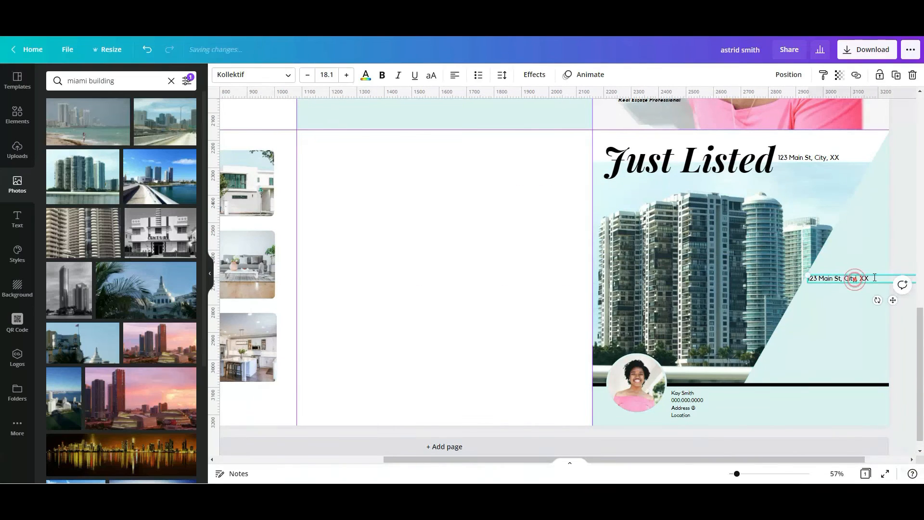
pyautogui.click(433, 289)
pyautogui.hotkey('ctrl', 'v')
# Step: Size the bullet list under Details and place BOOK A SHOWING TODAY above it
pyautogui.click(366, 74)
pyautogui.click(288, 75)
pyautogui.moveTo(874, 306); pyautogui.dragTo(858, 332)
pyautogui.moveTo(809, 352); pyautogui.dragTo(818, 346)
pyautogui.hotkey('ctrl', 'z')
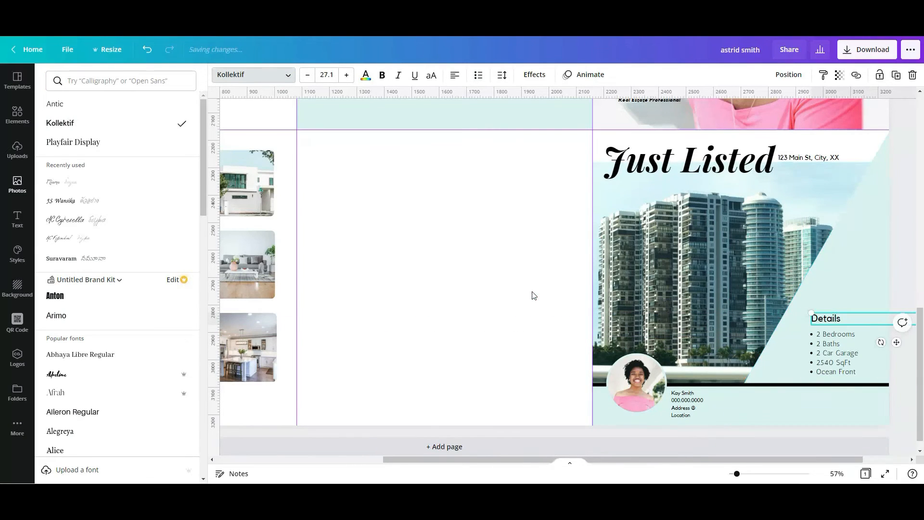
pyautogui.hscroll(1, 855, 273)
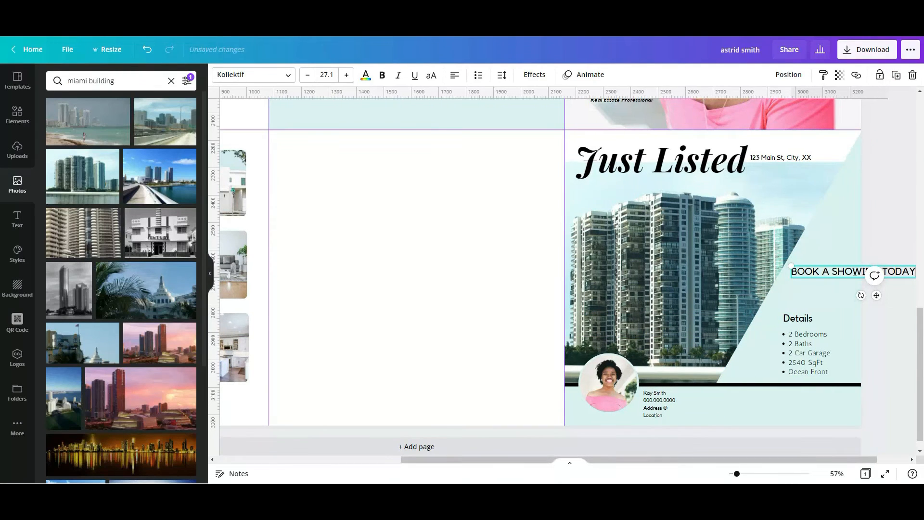
pyautogui.hscroll(-1, 844, 281)
pyautogui.moveTo(863, 271); pyautogui.dragTo(822, 288)
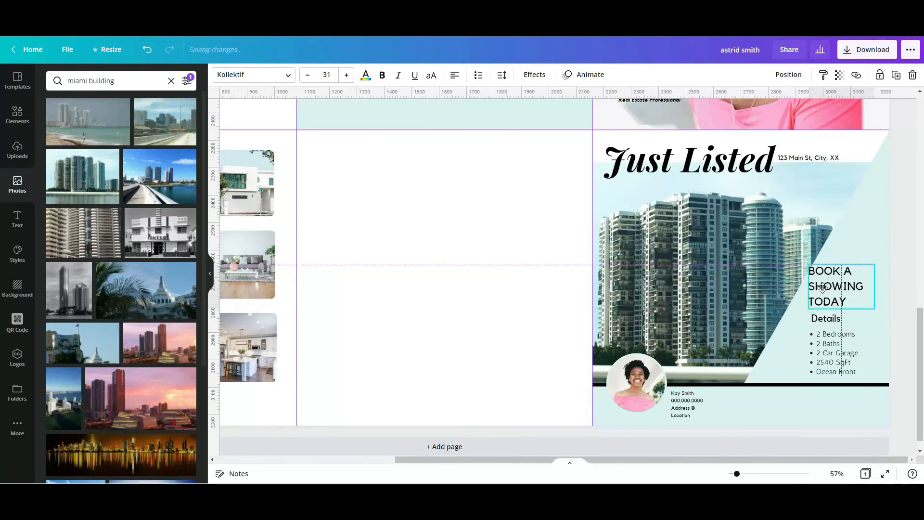
# Step: Resize the YOUR LOGO text and shift it into place on the Just Listed tile
pyautogui.scroll(-5, 870, 264)
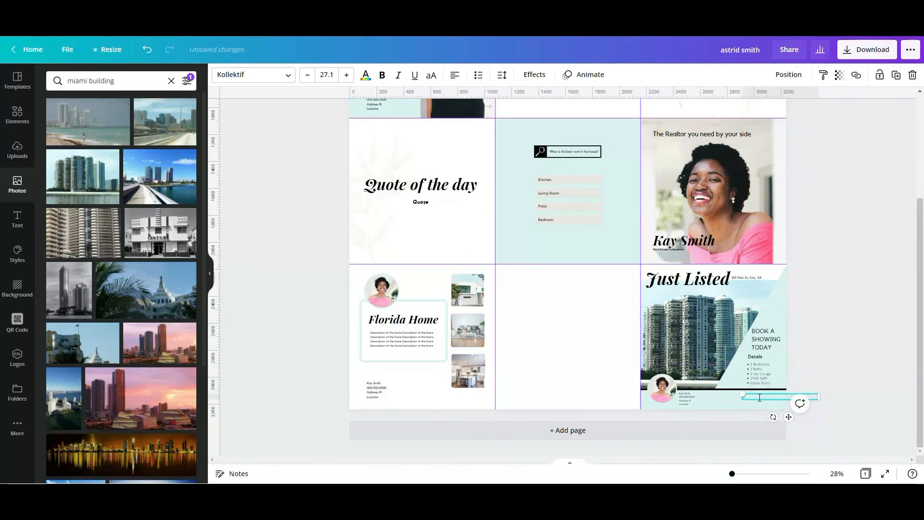
pyautogui.moveTo(733, 474); pyautogui.dragTo(744, 473)
pyautogui.hscroll(5, 568, 275)
pyautogui.moveTo(907, 389); pyautogui.dragTo(782, 383)
# Step: Zoom out and drag the Quote of the day copy into the bottom-middle tile
pyautogui.moveTo(745, 475); pyautogui.dragTo(731, 473)
pyautogui.moveTo(470, 281); pyautogui.dragTo(568, 364)
pyautogui.click(572, 394)
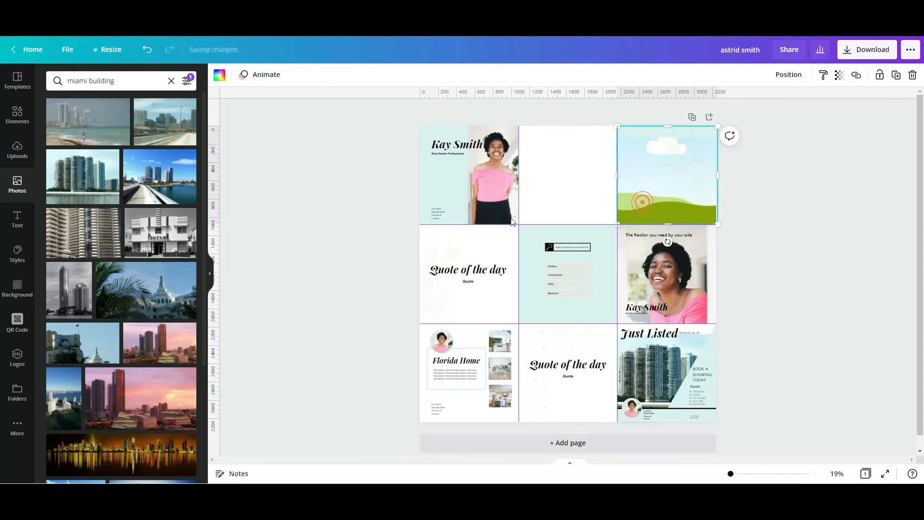
# Step: Place a Miami beach photo in the top-right tile, enlarged to fill it
pyautogui.scroll(-5, 120, 289)
pyautogui.moveTo(85, 299); pyautogui.dragTo(688, 175)
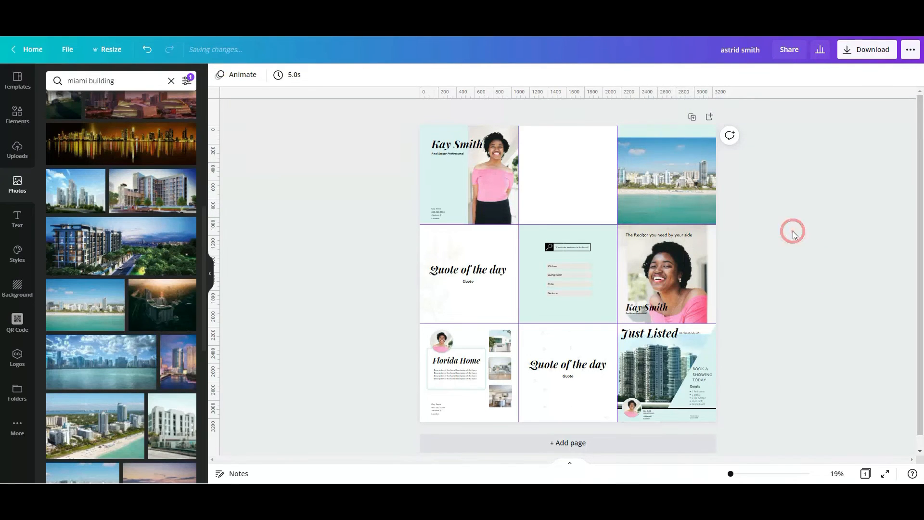
pyautogui.scroll(5, 750, 414)
pyautogui.scroll(-3, 825, 351)
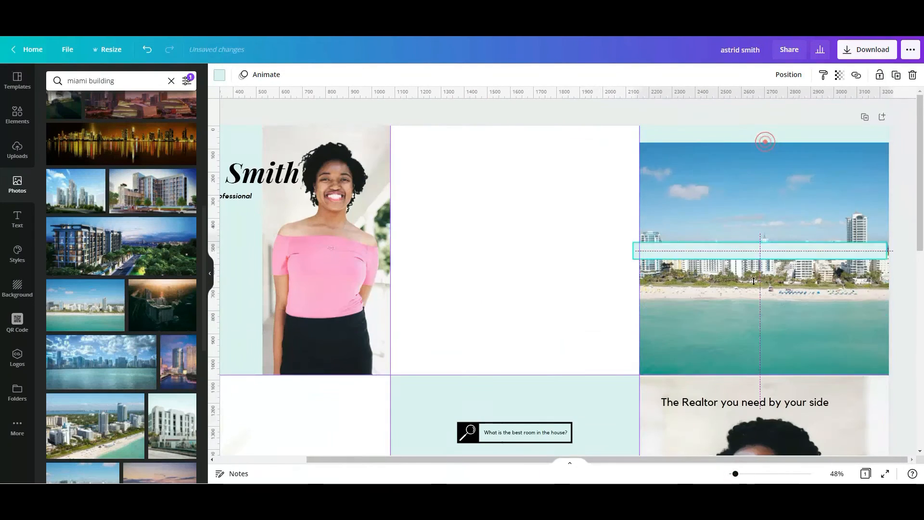
pyautogui.click(764, 192)
pyautogui.moveTo(889, 129); pyautogui.dragTo(893, 125)
# Step: Lay a semi-transparent square band over the beach photo
pyautogui.moveTo(756, 402); pyautogui.dragTo(767, 165)
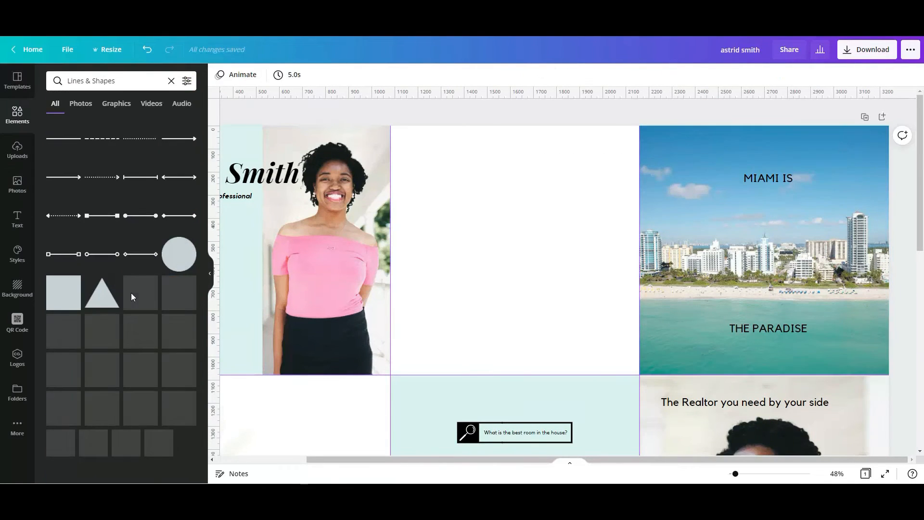
pyautogui.click(63, 293)
pyautogui.scroll(-2, 631, 250)
pyautogui.scroll(2, 631, 250)
pyautogui.click(789, 74)
pyautogui.hotkey('ctrl', 'z')
pyautogui.click(670, 173)
pyautogui.click(840, 74)
pyautogui.moveTo(813, 102); pyautogui.dragTo(768, 102)
pyautogui.click(660, 114)
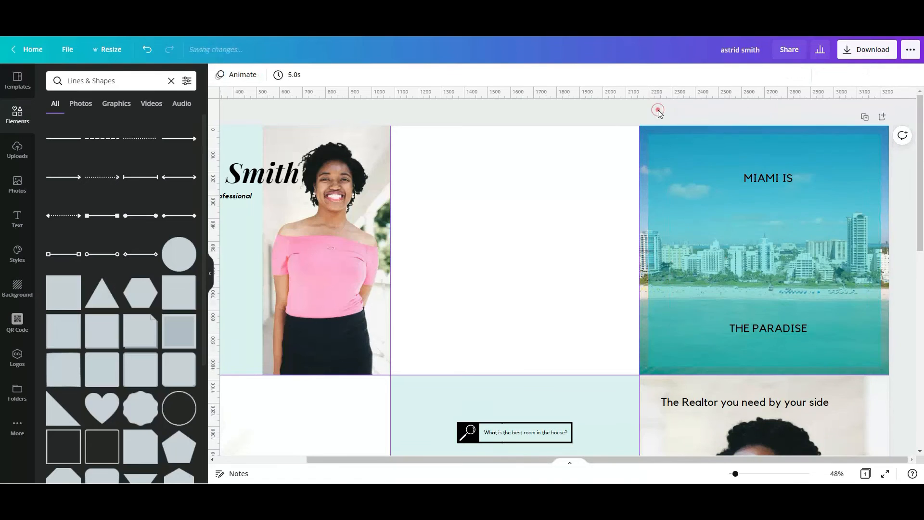
# Step: Set the heading to 'Miami is a paradise' in Playfair Display
pyautogui.click(734, 336)
pyautogui.moveTo(730, 330); pyautogui.dragTo(730, 239)
pyautogui.click(253, 74)
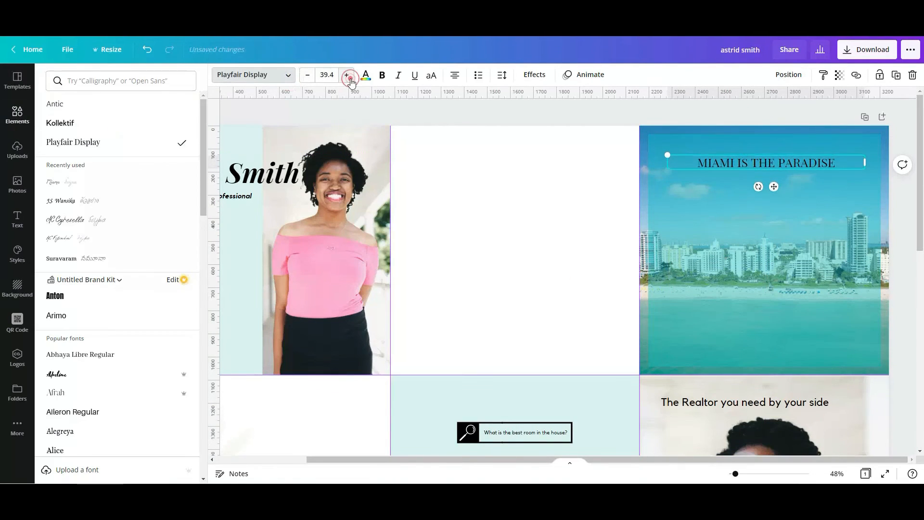
pyautogui.hotkey('ctrl', 'z')
# Step: Make the Miami heading white, slightly smaller and on one line
pyautogui.hotkey('ctrl', 'z')
pyautogui.write('dise')
pyautogui.click(366, 74)
pyautogui.click(473, 268)
pyautogui.click(555, 217)
pyautogui.hotkey('ctrl', 'z')
pyautogui.hotkey('ctrl', 'z')
pyautogui.click(537, 203)
pyautogui.click(707, 176)
pyautogui.moveTo(781, 167); pyautogui.dragTo(862, 166)
pyautogui.click(493, 268)
# Step: Add the subtitle 'Looking to move to a paradise?' and a call-me line below
pyautogui.moveTo(707, 402); pyautogui.dragTo(703, 343)
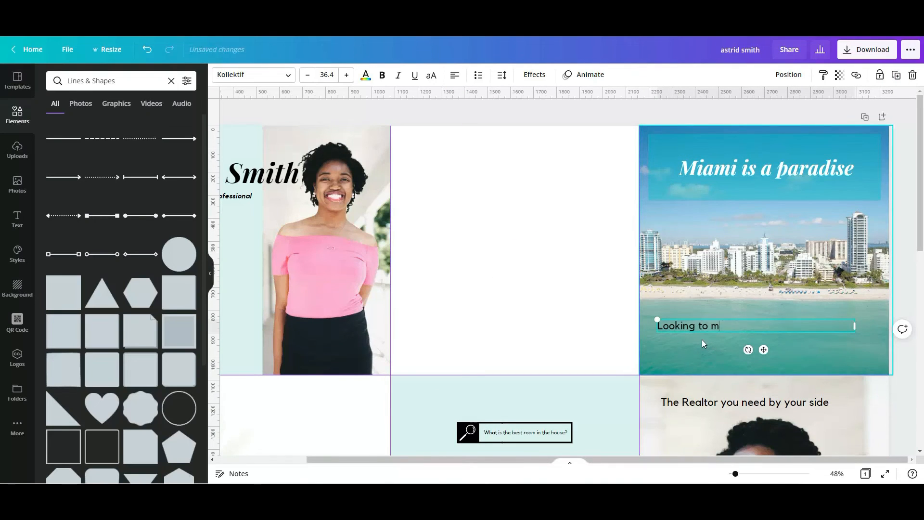
pyautogui.write('paradise? Call me to')
pyautogui.moveTo(702, 340); pyautogui.dragTo(702, 353)
pyautogui.click(571, 325)
pyautogui.moveTo(258, 199); pyautogui.dragTo(262, 205)
pyautogui.hotkey('ctrl', 'v')
pyautogui.click(530, 216)
pyautogui.doubleClick(657, 346)
pyautogui.press('BackSpace')
pyautogui.press('BackSpace')
pyautogui.press('BackSpace')
pyautogui.press('BackSpace')
pyautogui.press('BackSpace')
pyautogui.press('BackSpace')
pyautogui.press('BackSpace')
pyautogui.press('BackSpace')
pyautogui.press('BackSpace')
pyautogui.press('BackSpace')
pyautogui.press('BackSpace')
pyautogui.press('BackSpace')
pyautogui.press('BackSpace')
pyautogui.press('BackSpace')
pyautogui.press('BackSpace')
pyautogui.press('BackSpace')
pyautogui.press('BackSpace')
pyautogui.press('BackSpace')
pyautogui.press('BackSpace')
pyautogui.press('BackSpace')
pyautogui.moveTo(696, 346); pyautogui.dragTo(700, 342)
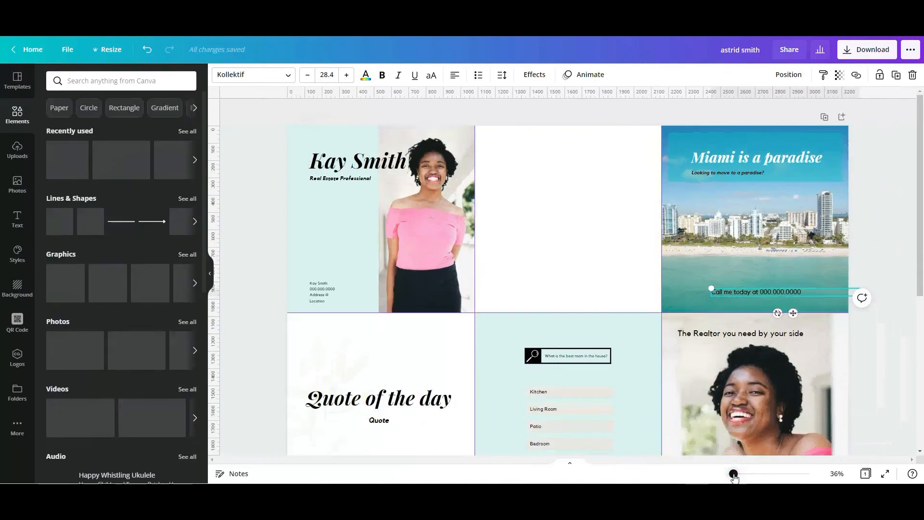
# Step: Paste the realtor's name and a 'Real Estate Professional' subtitle onto the Miami beach tile
pyautogui.moveTo(737, 292); pyautogui.dragTo(739, 184)
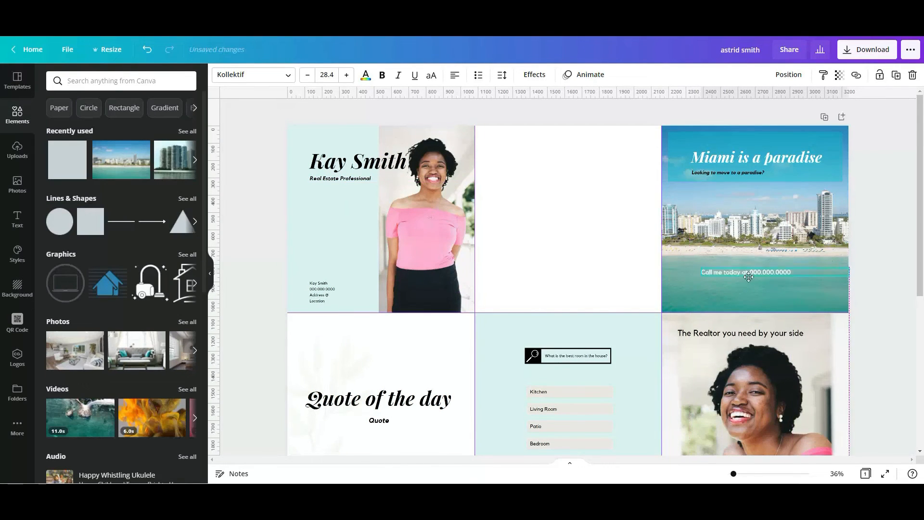
pyautogui.click(631, 256)
pyautogui.hotkey('ctrl', 'v')
pyautogui.moveTo(461, 189); pyautogui.dragTo(705, 269)
pyautogui.click(487, 268)
pyautogui.hotkey('ctrl', 'v')
pyautogui.moveTo(619, 279); pyautogui.dragTo(712, 292)
pyautogui.scroll(5, 722, 292)
pyautogui.moveTo(780, 294); pyautogui.dragTo(797, 295)
# Step: Unbold the subtitle and trim the call-me line, removing 'Call me today at' before the phone number
pyautogui.click(386, 83)
pyautogui.moveTo(554, 306); pyautogui.dragTo(486, 306)
pyautogui.click(307, 77)
pyautogui.press('BackSpace')
pyautogui.click(530, 325)
pyautogui.click(530, 307)
pyautogui.click(347, 76)
pyautogui.click(291, 225)
pyautogui.scroll(-6, 290, 225)
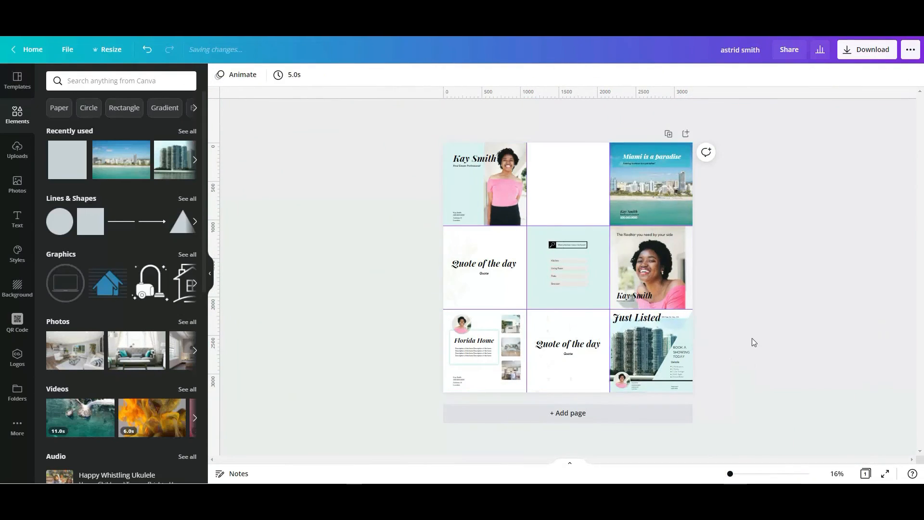
# Step: Move a Quote of the day copy to the top-middle tile and nudge the middle-left quote up
pyautogui.click(568, 377)
pyautogui.moveTo(567, 377); pyautogui.dragTo(568, 208)
pyautogui.click(745, 296)
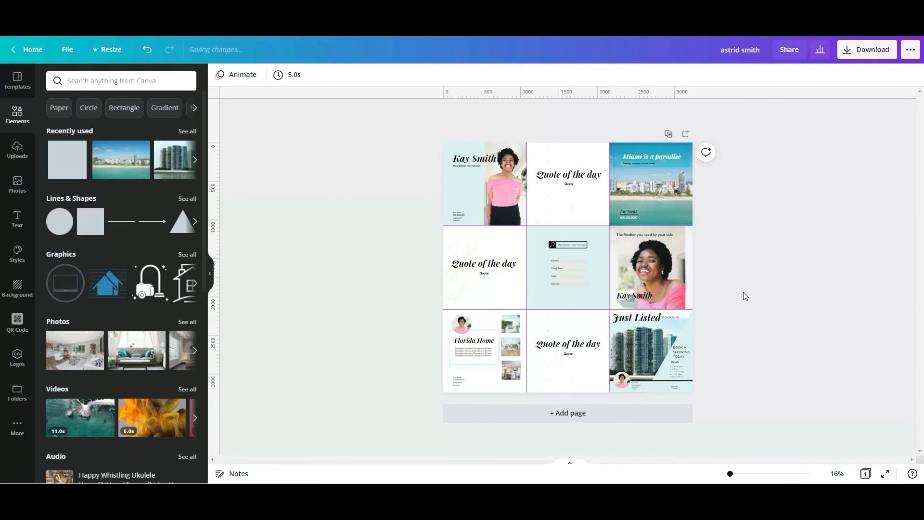
pyautogui.moveTo(490, 277); pyautogui.dragTo(488, 276)
pyautogui.click(89, 80)
pyautogui.click(478, 243)
pyautogui.click(399, 255)
# Step: Copy the Just Listed contact footer onto the middle-left quote tile, deleting the leftover building image
pyautogui.moveTo(695, 395); pyautogui.dragTo(654, 318)
pyautogui.hotkey('ctrl', 'v')
pyautogui.moveTo(524, 313); pyautogui.dragTo(476, 272)
pyautogui.moveTo(730, 474); pyautogui.dragTo(738, 474)
pyautogui.moveTo(674, 460); pyautogui.dragTo(573, 459)
pyautogui.click(233, 229)
pyautogui.click(264, 332)
pyautogui.press('Delete')
pyautogui.moveTo(264, 339); pyautogui.dragTo(261, 336)
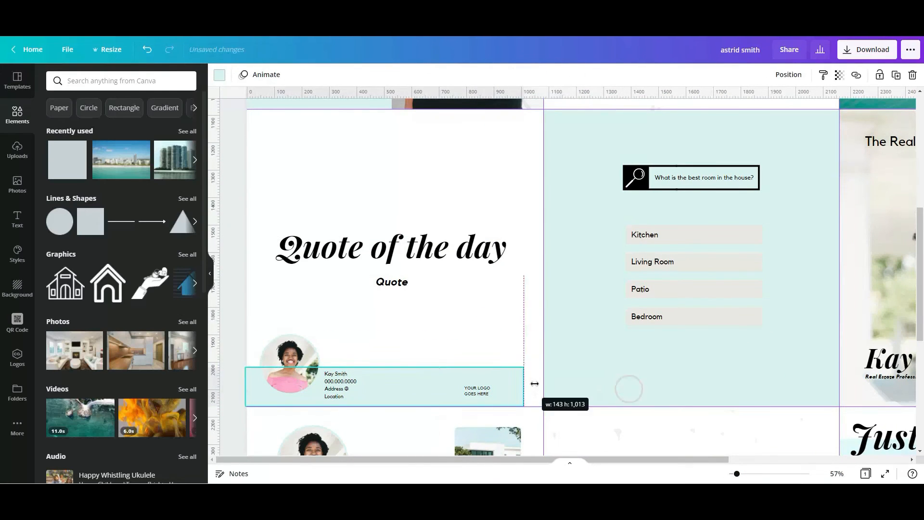
pyautogui.click(896, 75)
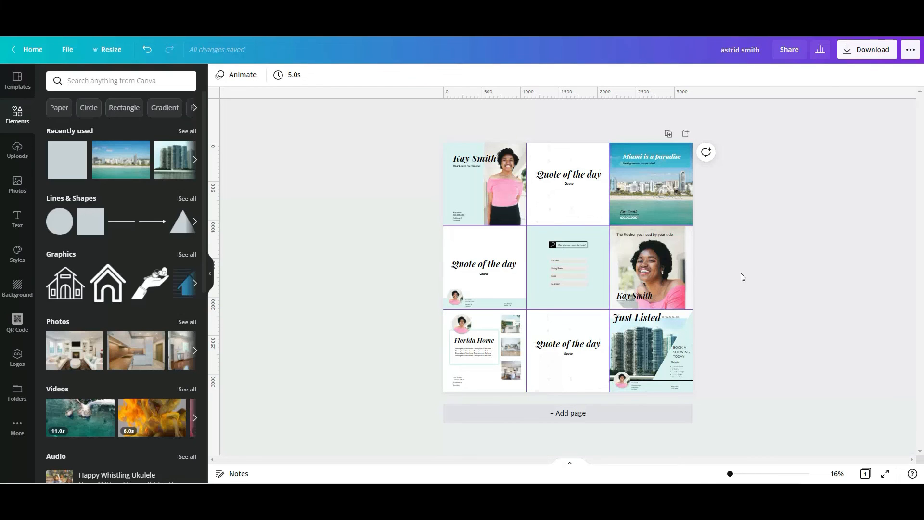
# Step: Download the whole nine-tile grid with PNG as the file type
pyautogui.click(867, 52)
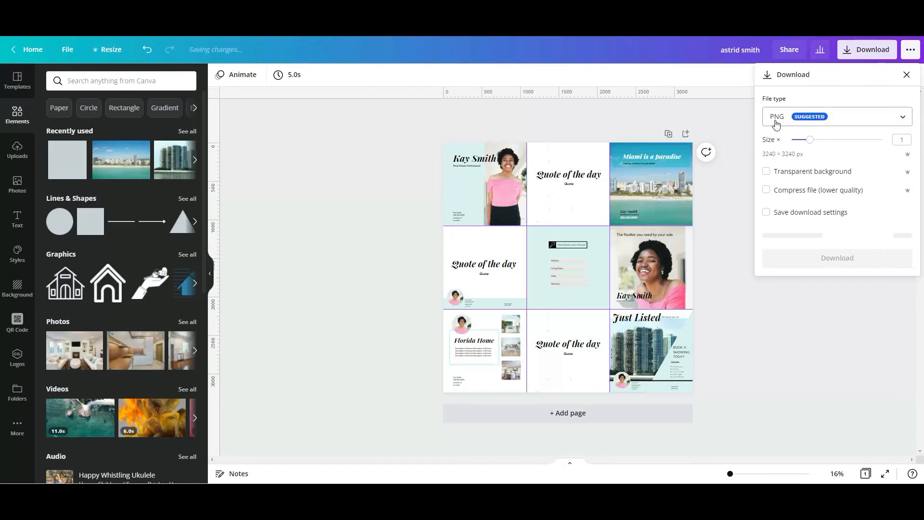
pyautogui.click(836, 122)
pyautogui.click(835, 121)
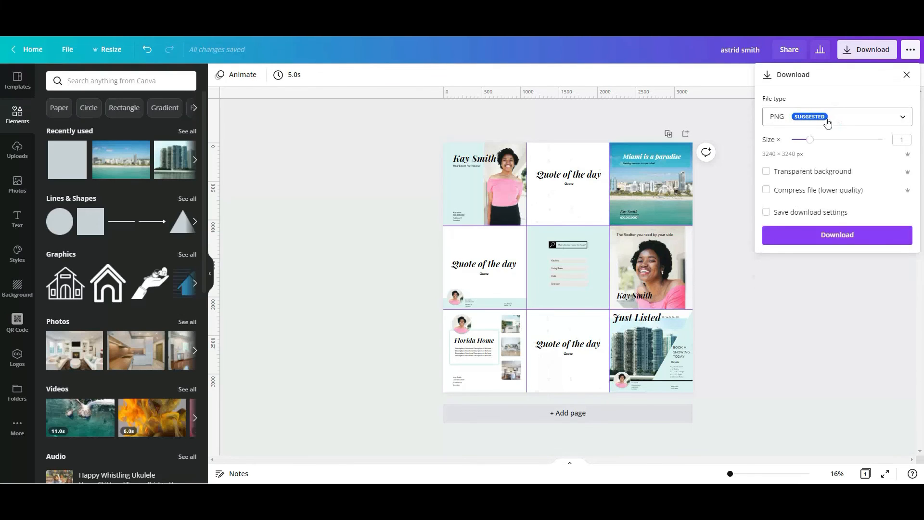
pyautogui.click(840, 119)
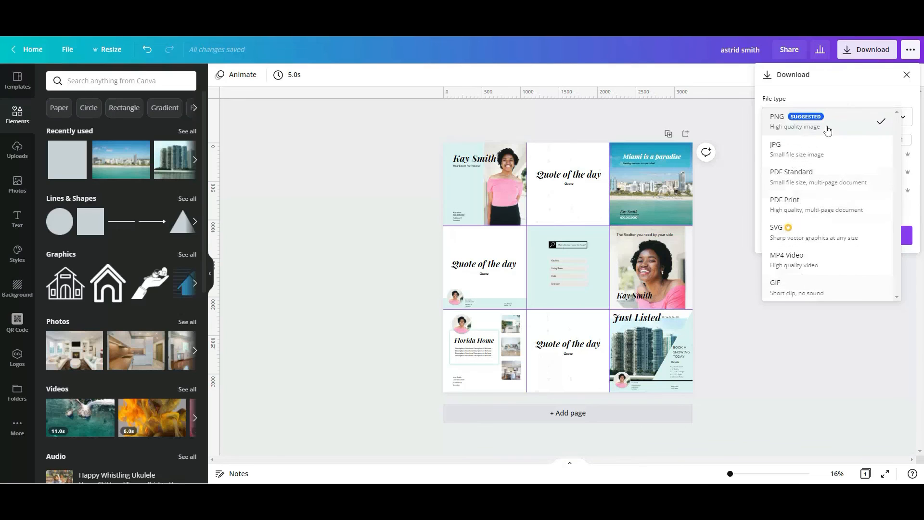
pyautogui.click(833, 128)
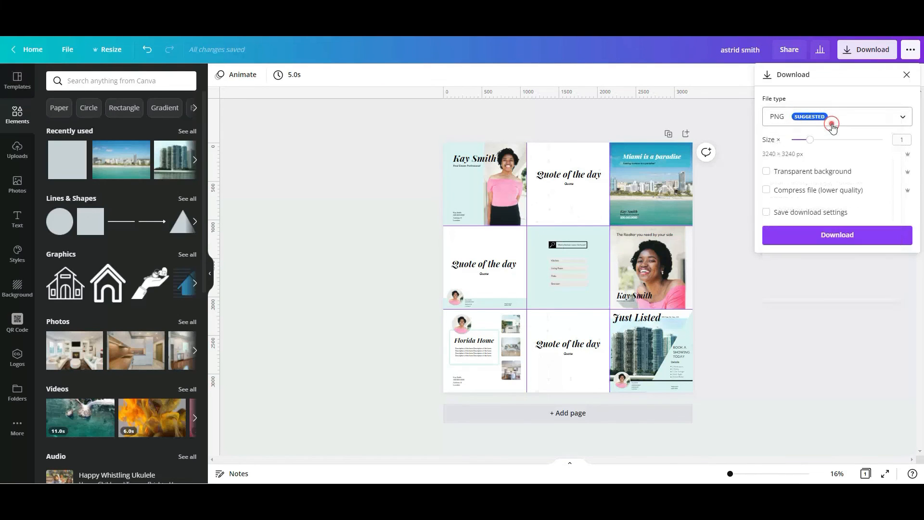
pyautogui.click(838, 245)
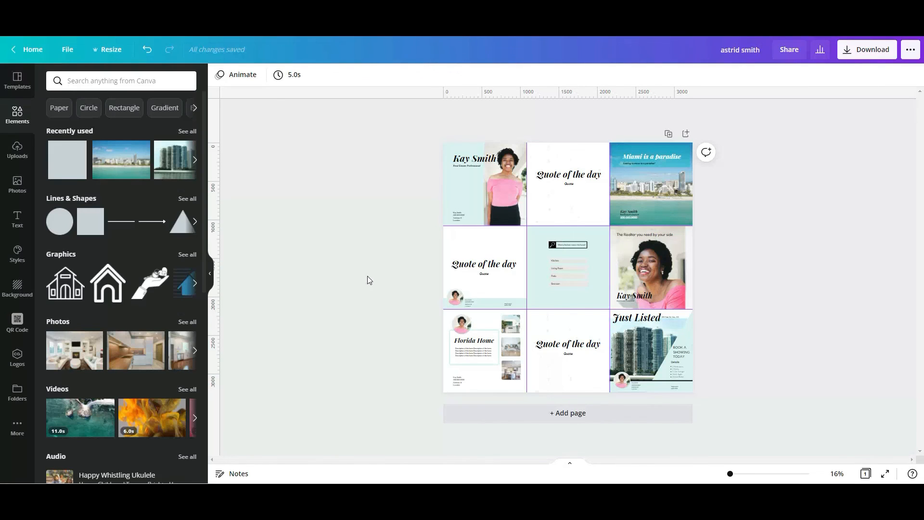
# Step: Reduce the middle-left Quote of the day heading's font size six steps to 70.5
pyautogui.click(476, 268)
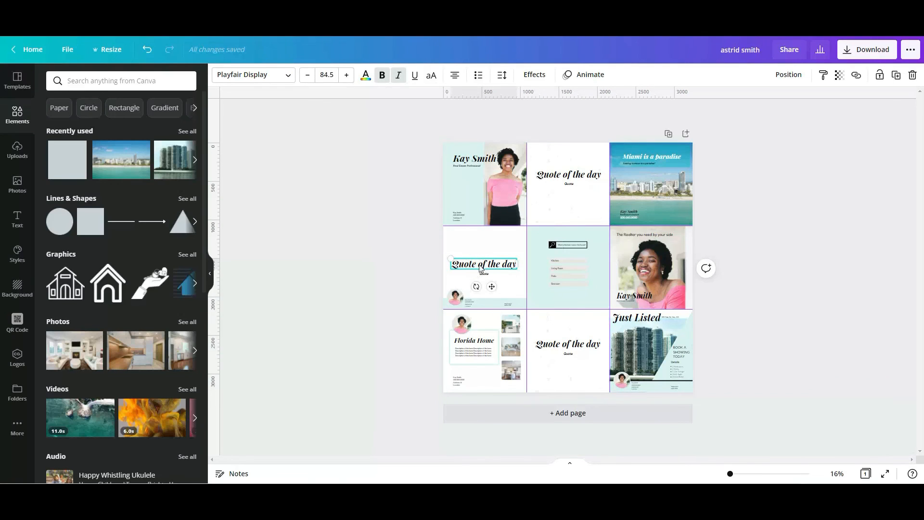
pyautogui.click(368, 242)
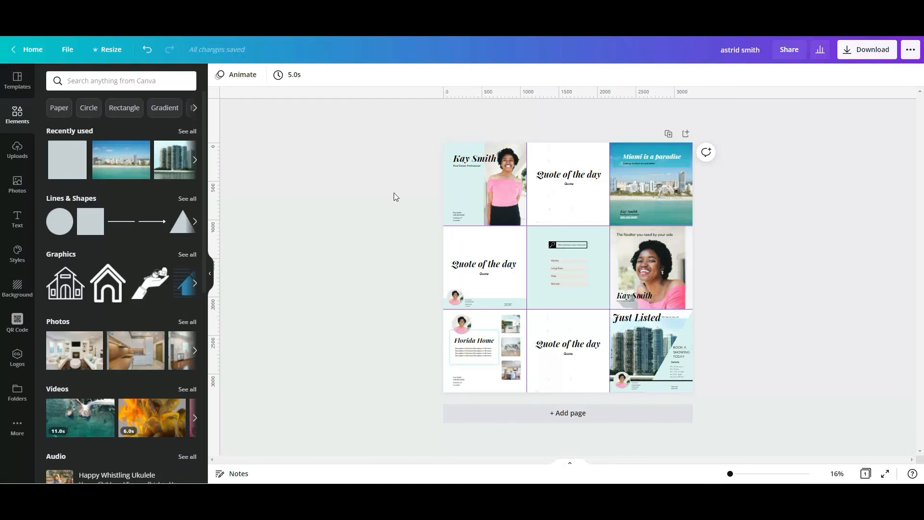
pyautogui.click(482, 268)
pyautogui.click(307, 75)
pyautogui.click(307, 75)
pyautogui.click(307, 75)
pyautogui.click(307, 76)
pyautogui.click(307, 75)
pyautogui.click(307, 75)
# Step: Check the heading and Quote caption, then duplicate the grid page as Page 2
pyautogui.click(308, 206)
pyautogui.click(457, 271)
pyautogui.click(409, 270)
pyautogui.click(484, 273)
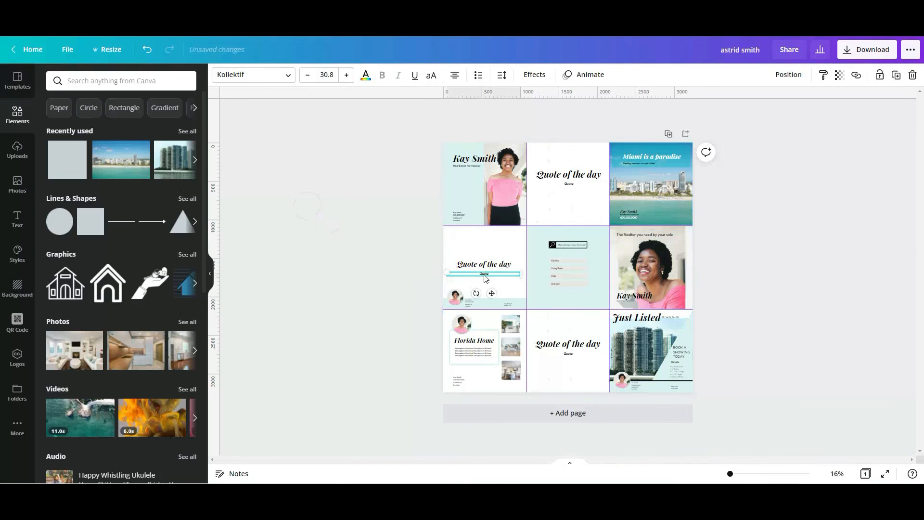
pyautogui.click(387, 273)
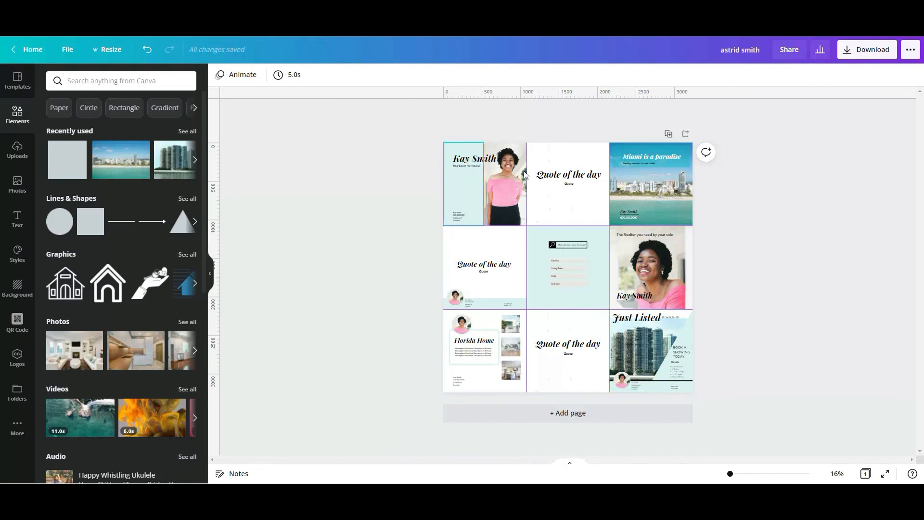
pyautogui.click(669, 135)
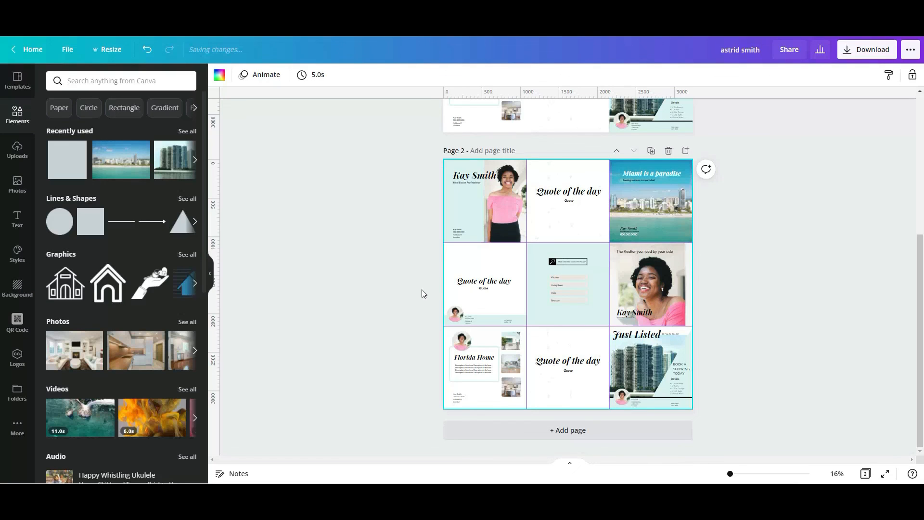
pyautogui.click(386, 289)
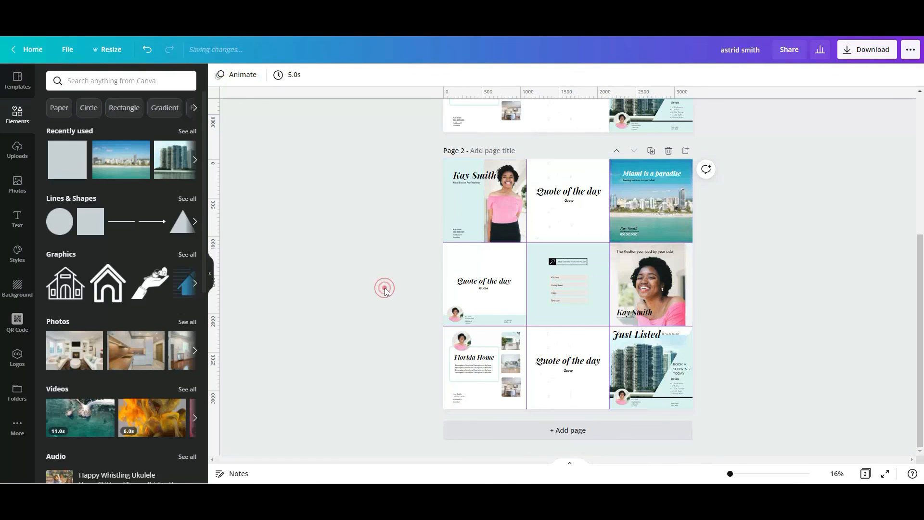